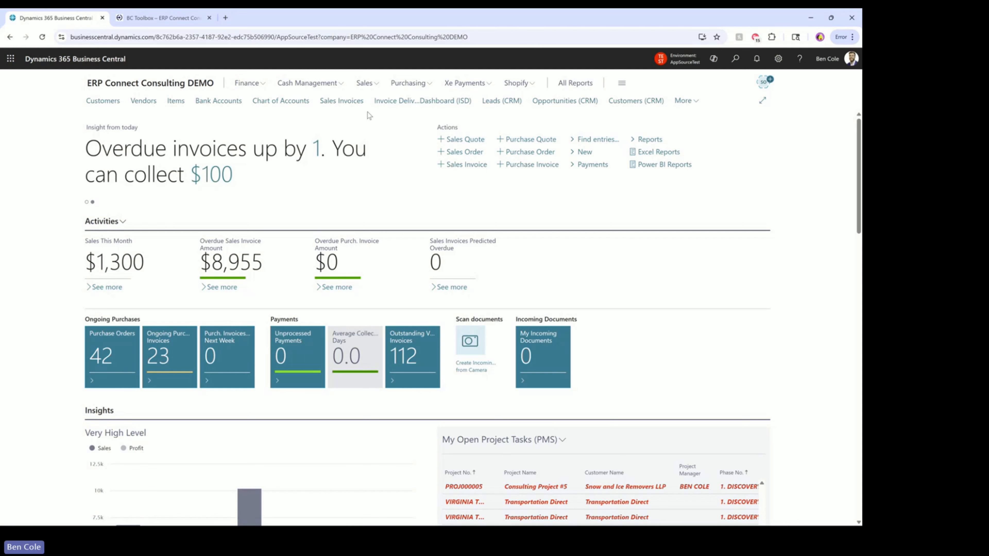
Open customer C00100's card, review its pop-up note, close it and return to the Customers list
left_click(109, 102)
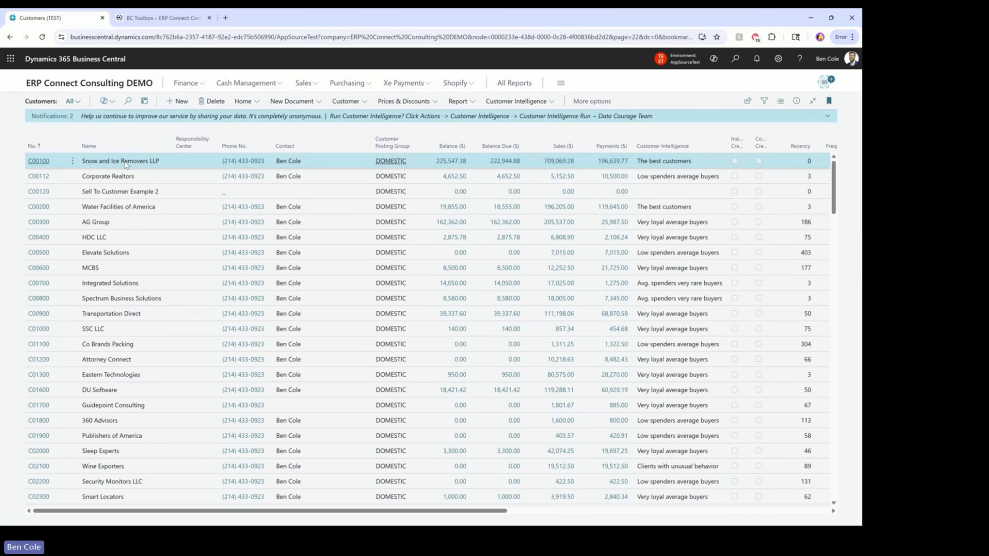
left_click(36, 162)
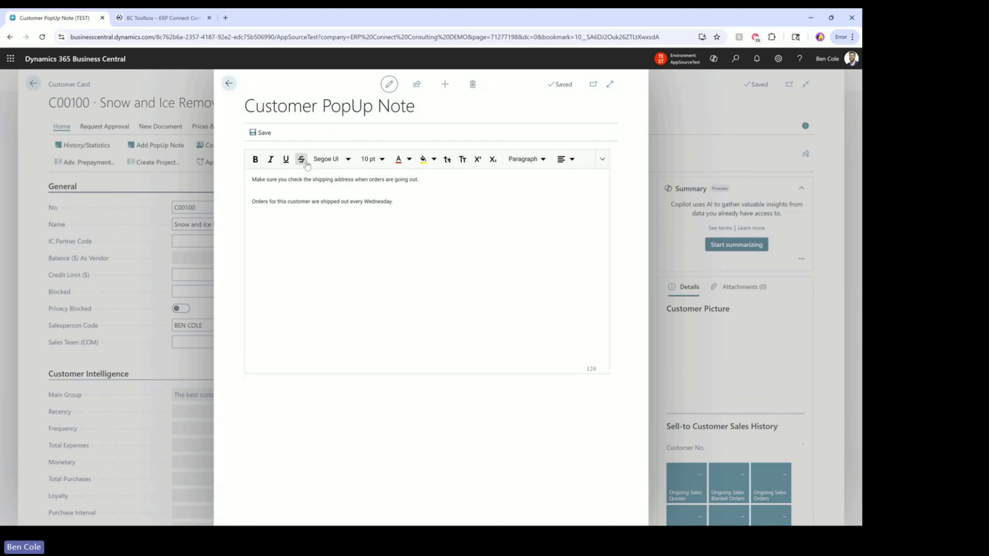
left_click(303, 164)
left_click(229, 84)
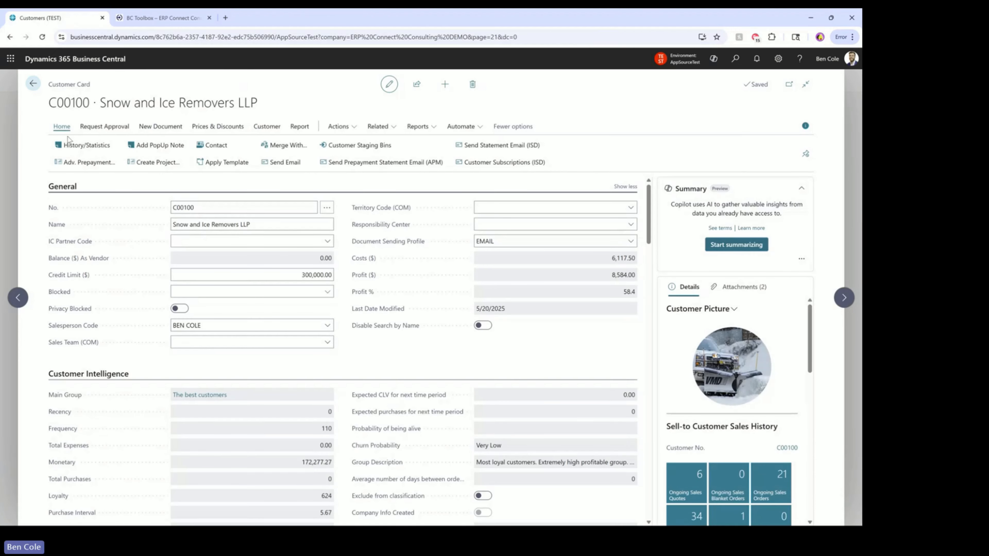
left_click(38, 84)
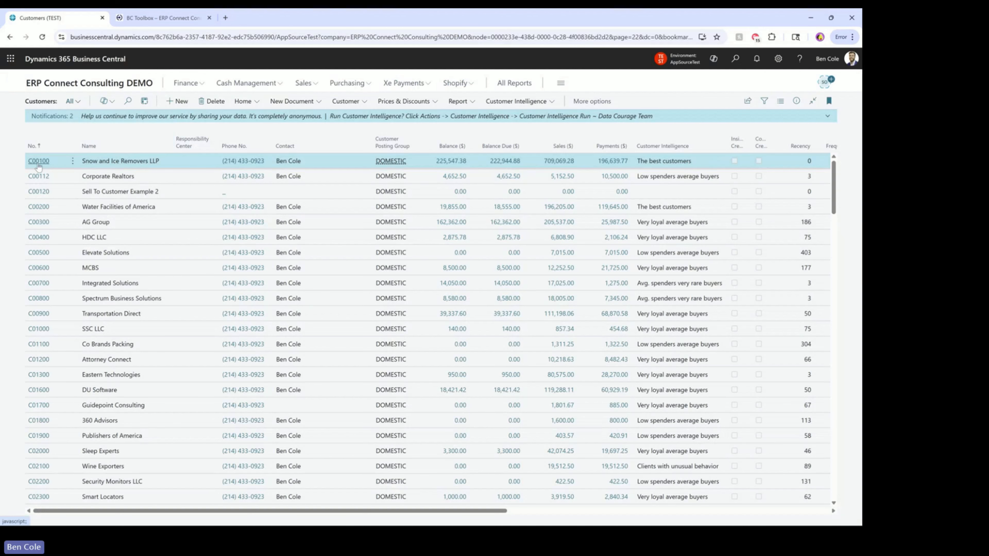
Reopen C00100, dismiss its automatic note, then bring up the pop-up note with its Settings toggles
left_click(39, 162)
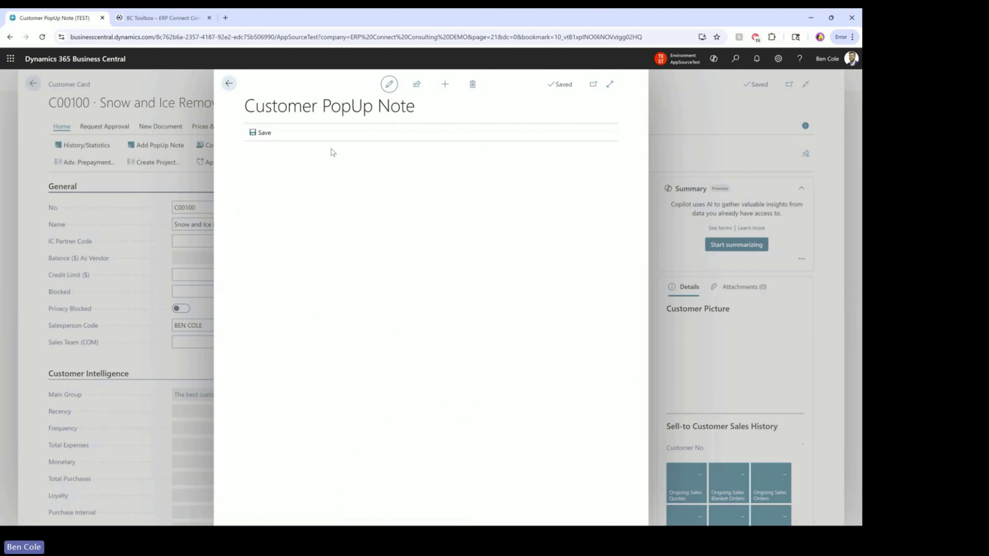
left_click(231, 88)
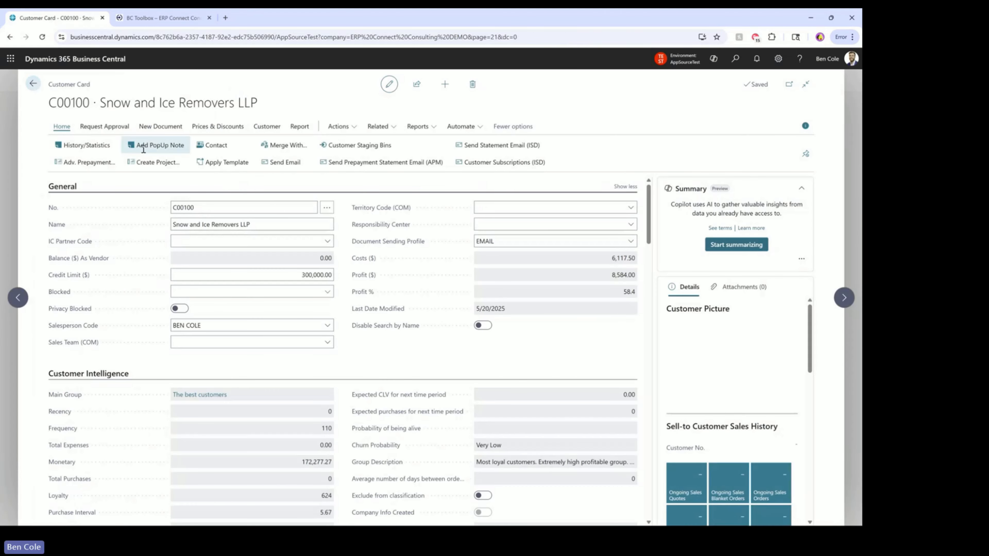
left_click(170, 147)
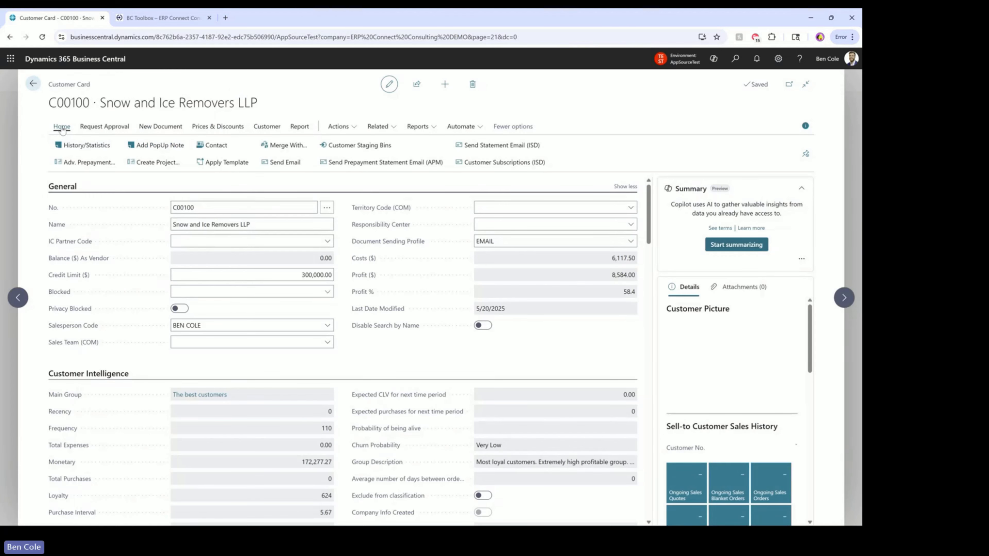
left_click(159, 149)
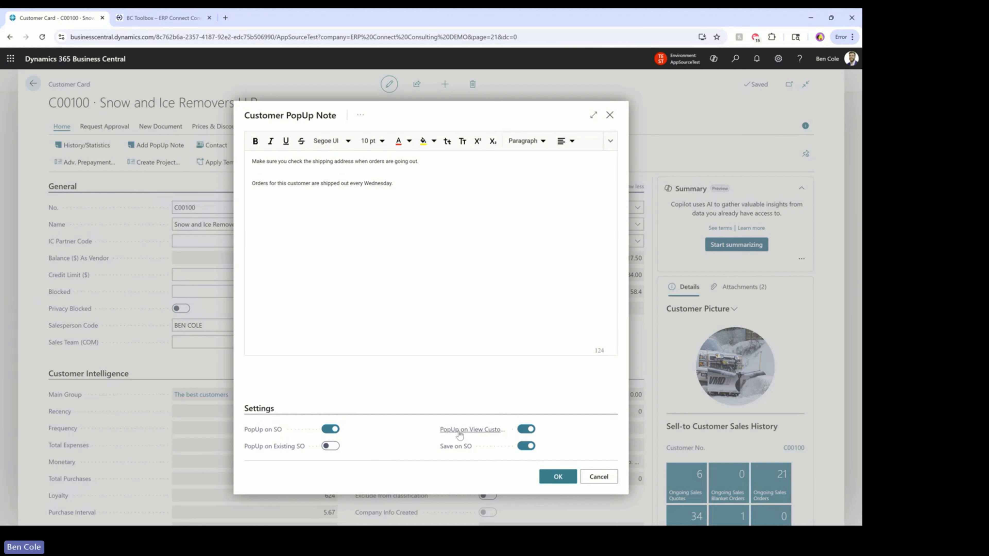
mouse_move(465, 435)
Cancel the pop-up note dialog and open the customer's Ship-to Addresses list
left_click(599, 477)
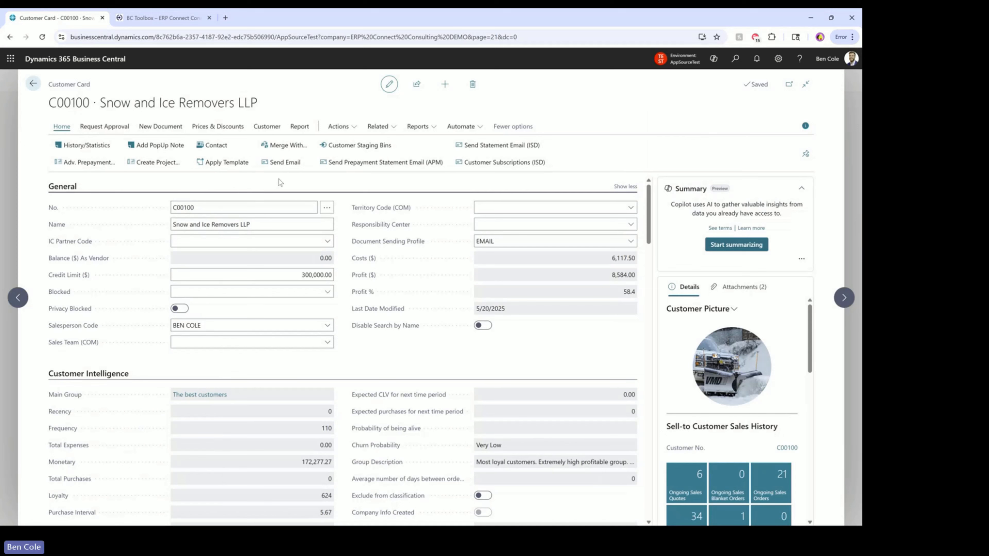
left_click(268, 127)
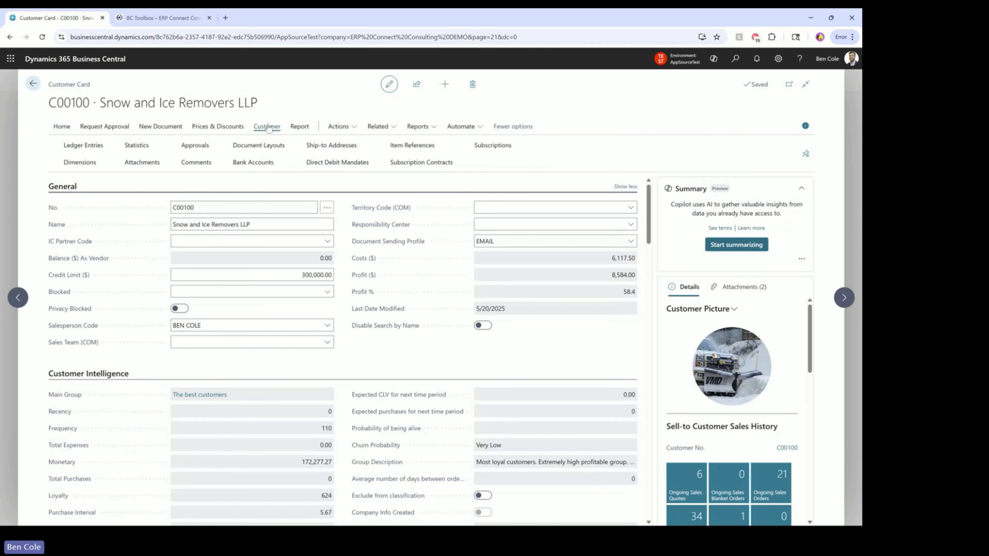
left_click(336, 148)
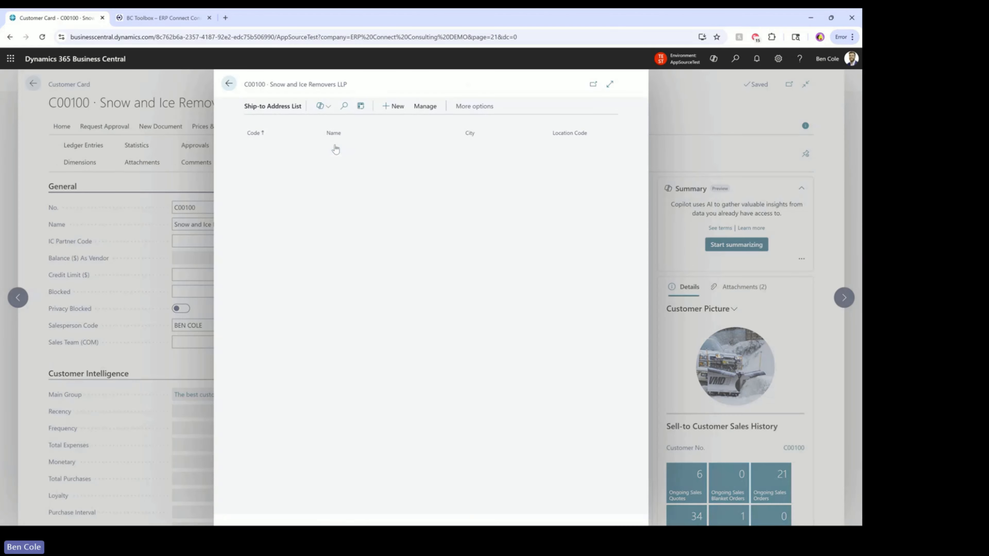
Open the HOUSTON ship-to address, close its pop-up note, and return to the customer card
left_click(353, 198)
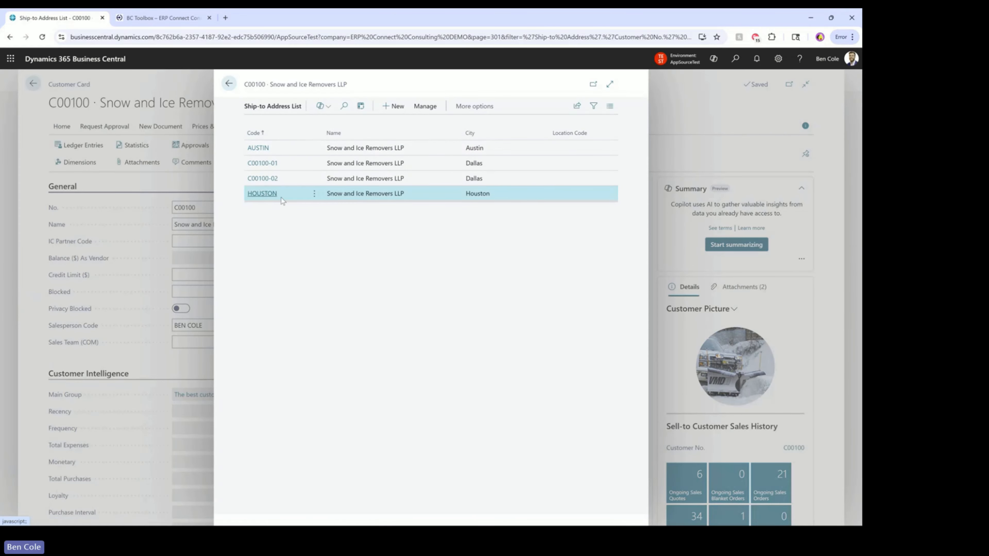
left_click(266, 193)
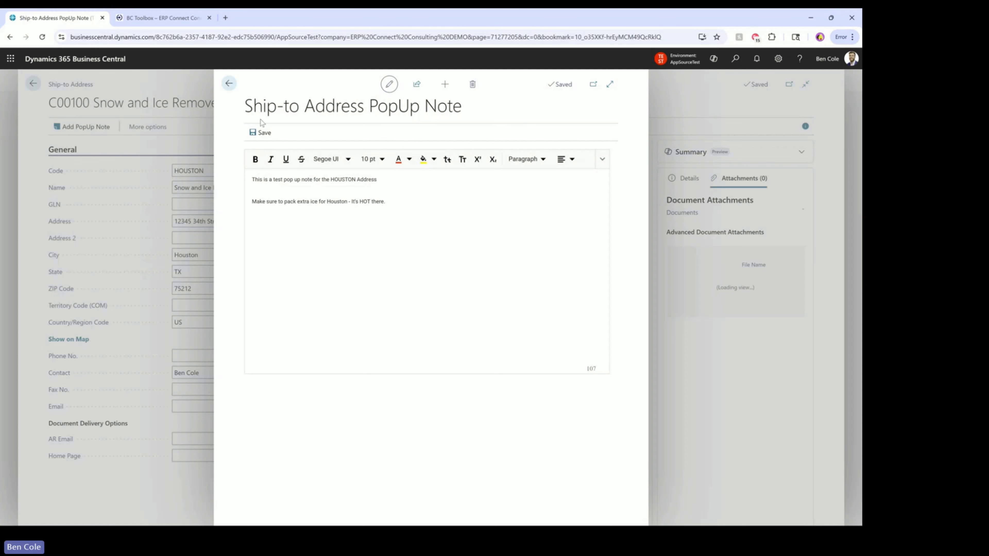
left_click(229, 83)
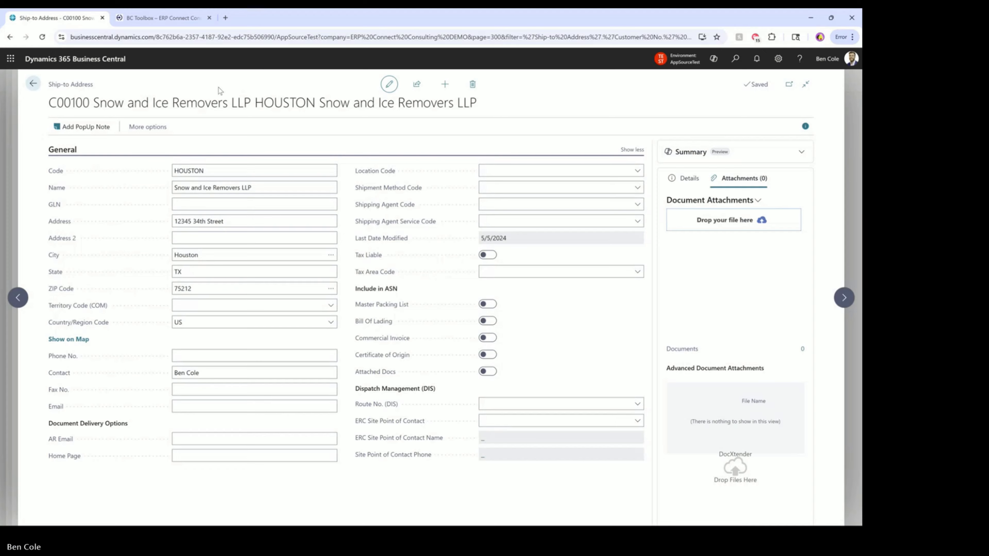
key("Escape")
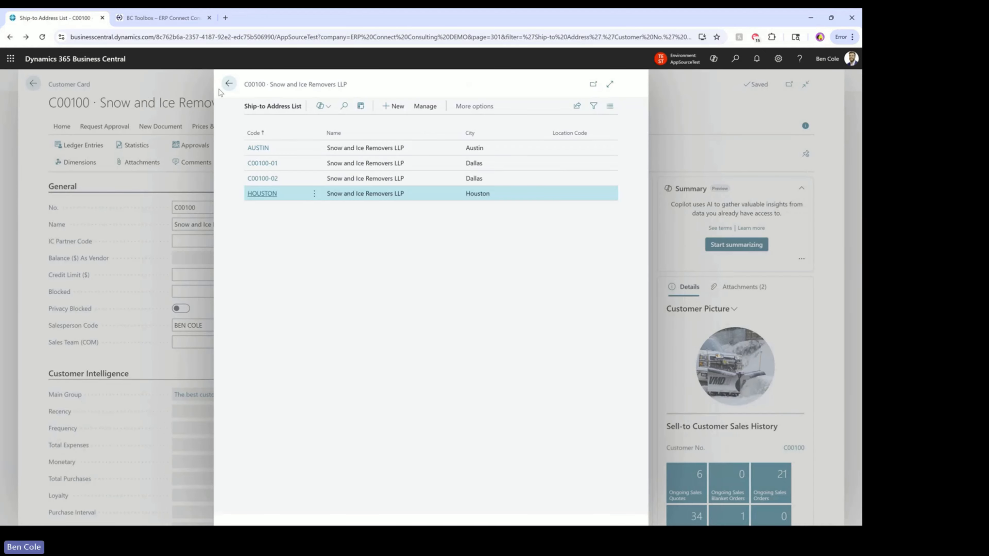
key("Escape")
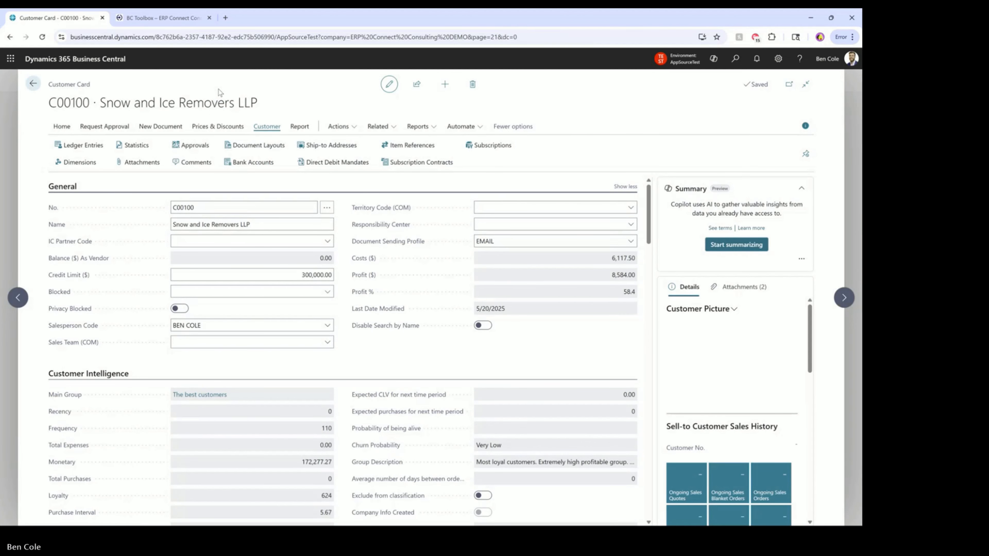
Return home, search 'sale' to reach the Sales Orders list, and create a new order
left_click(37, 77)
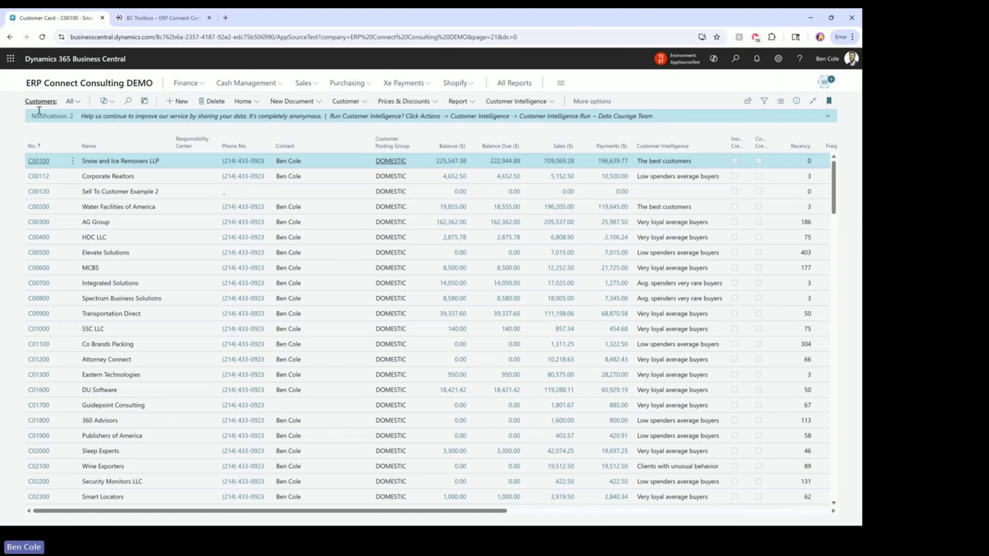
left_click(122, 87)
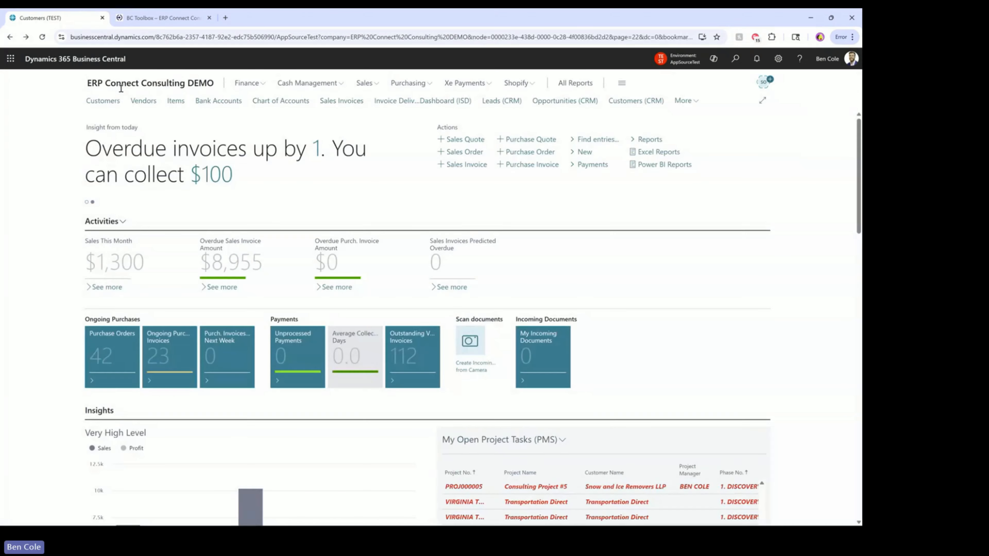
left_click(736, 61)
type("sales order")
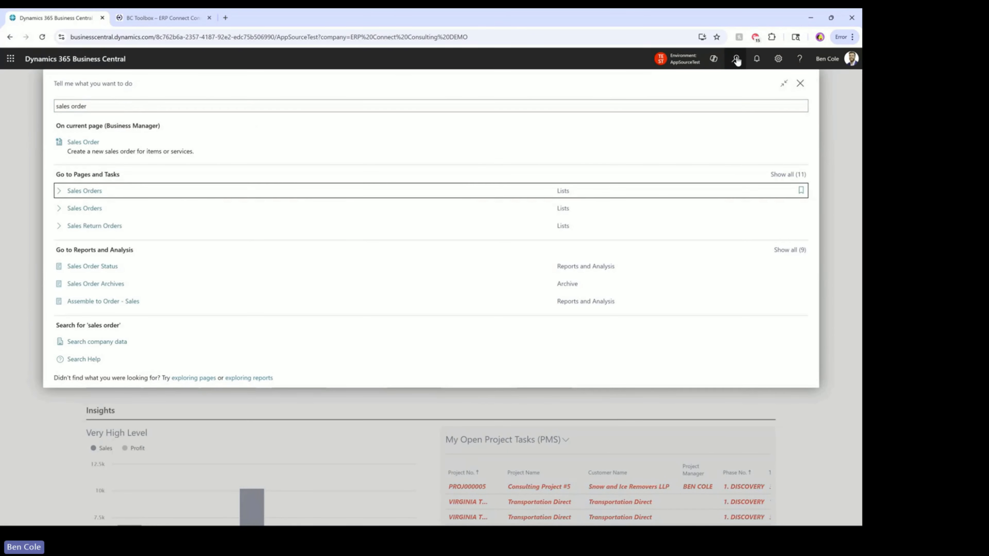
key("Return")
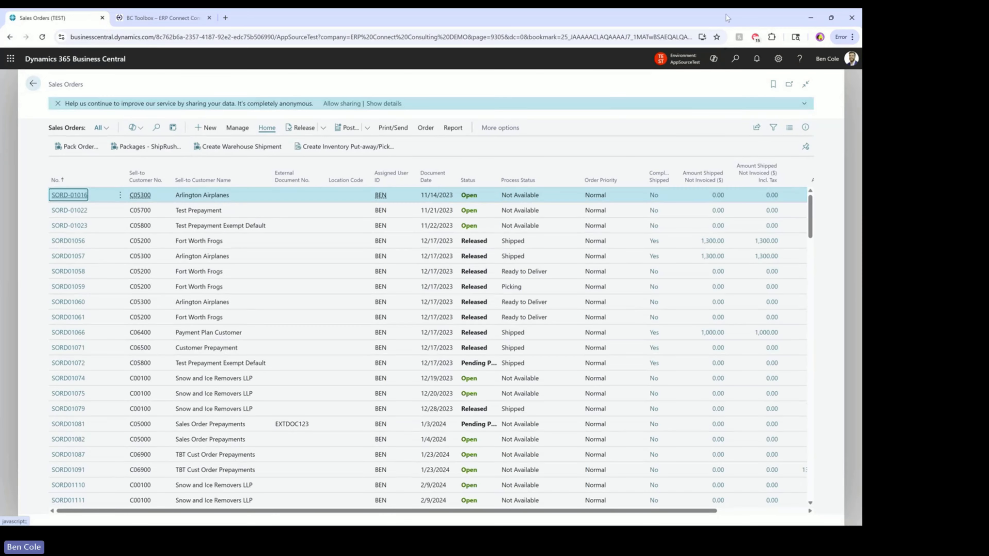
left_click(203, 130)
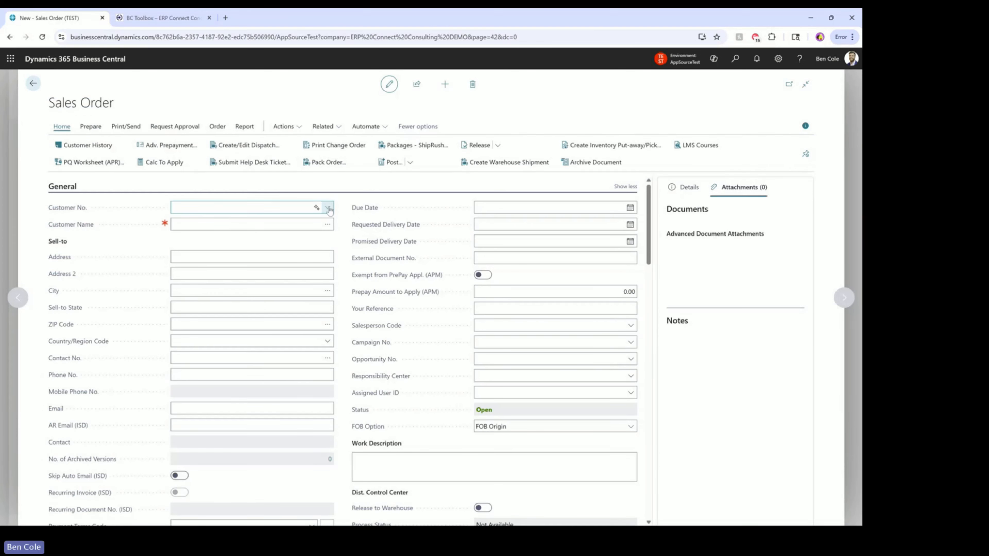
Pick customer C00100 from the Customer No. lookup and close its pop-up note
left_click(328, 208)
left_click(200, 250)
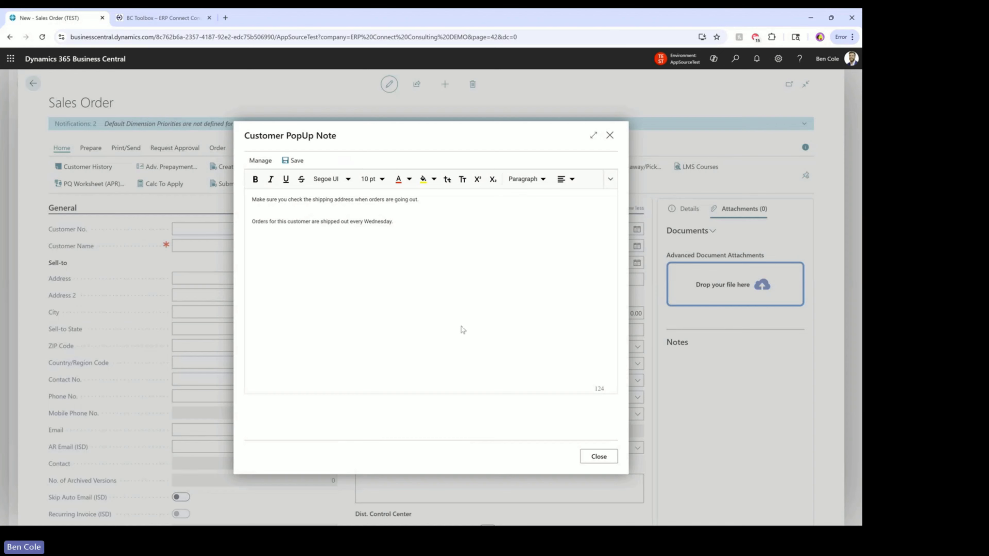
left_click(593, 455)
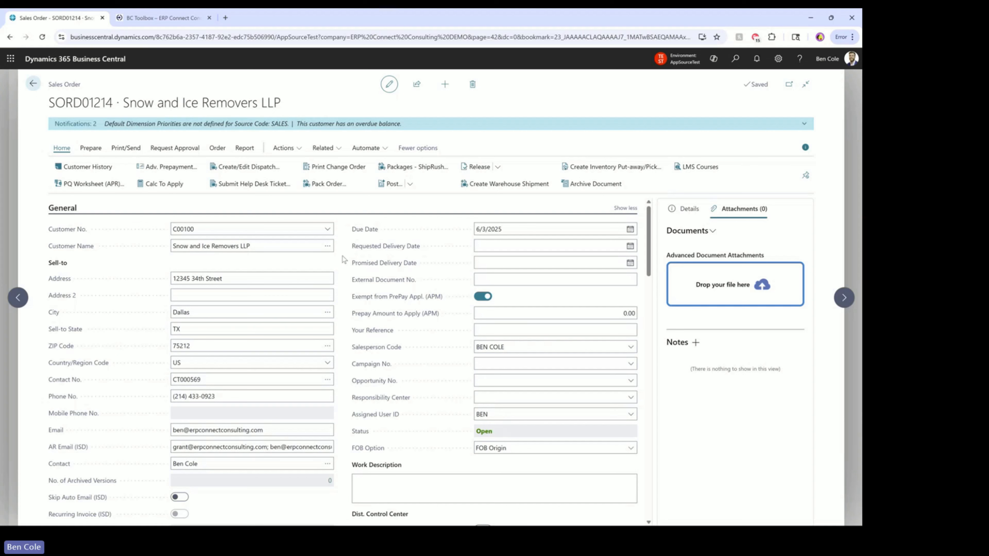
Add item 1017, Microsoft Surface 8, as the first line and dismiss its upsell note
scroll(342, 258, "down", 1)
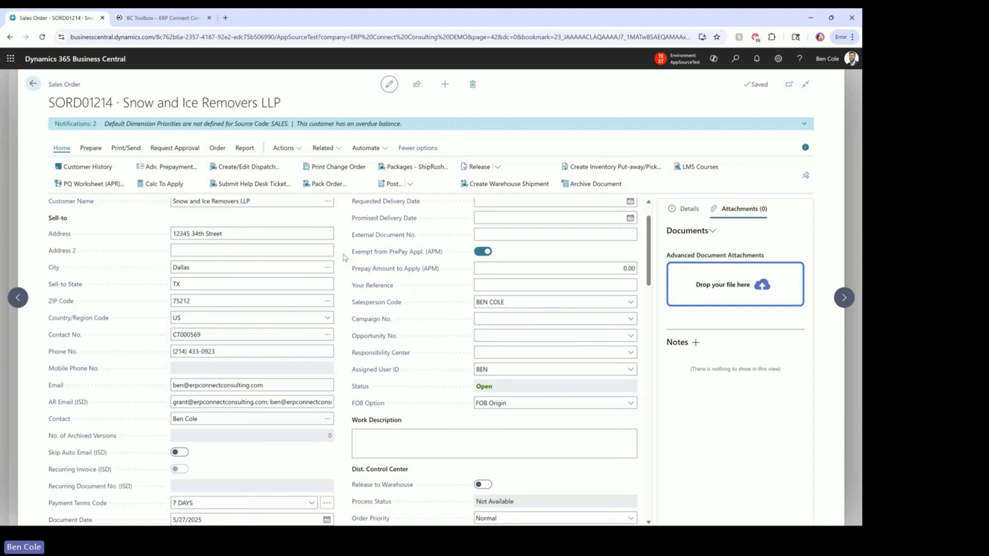
scroll(347, 256, "down", 8)
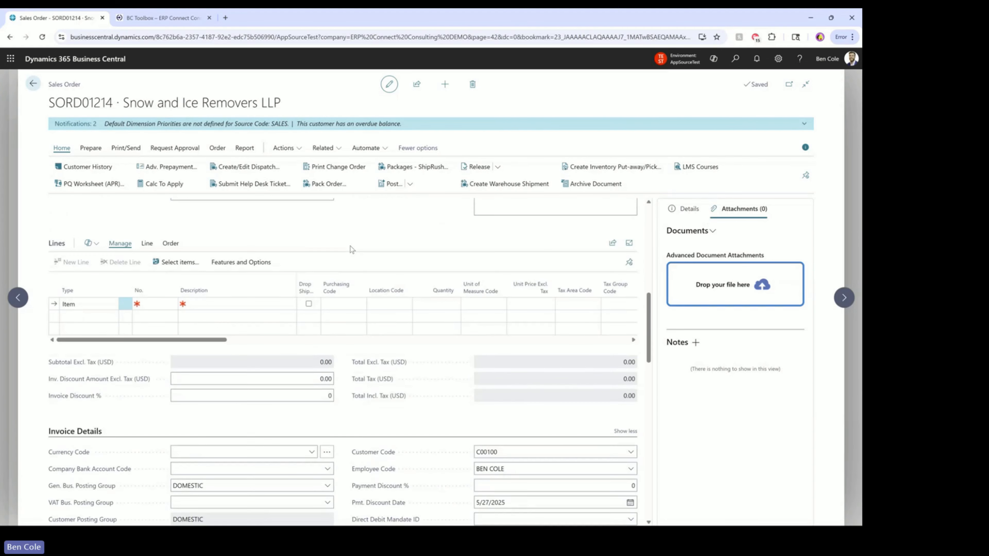
left_click(159, 306)
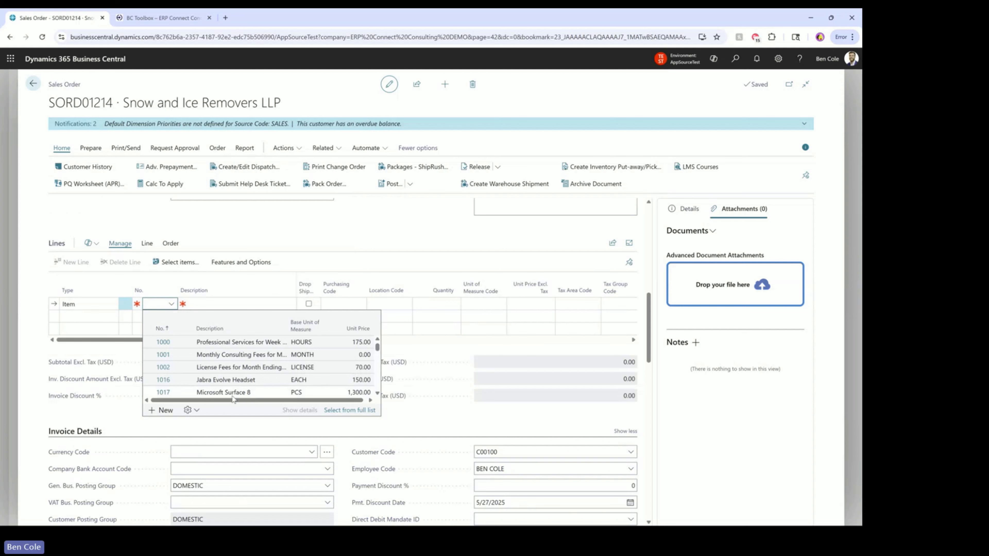
left_click(212, 393)
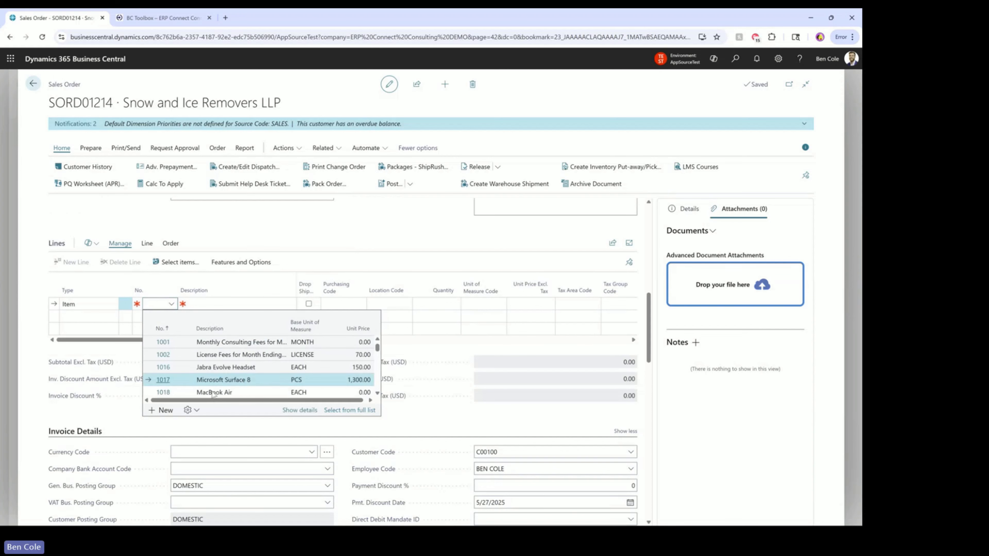
left_click(224, 379)
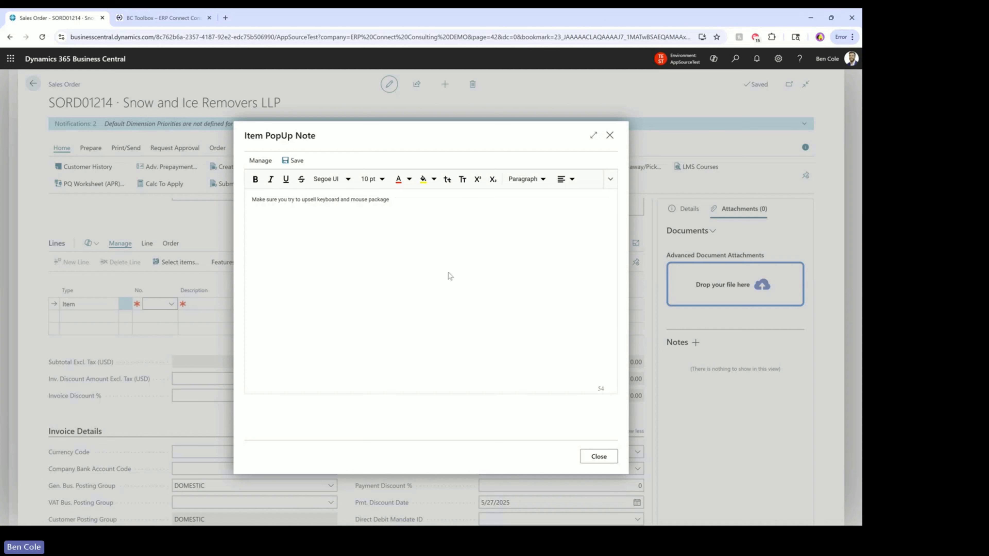
left_click(612, 456)
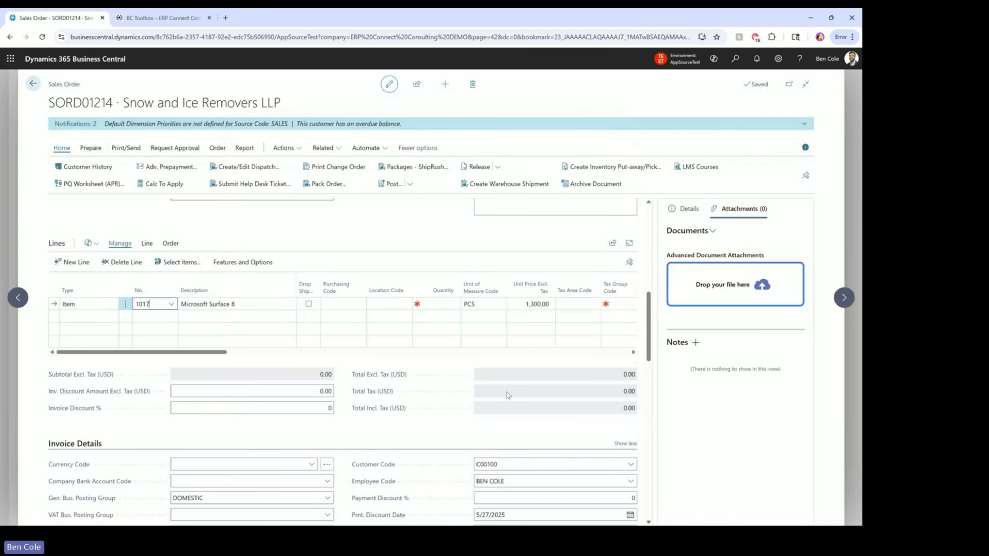
Add item 1020, Computer Keyboard + Mouse, set quantity 1 on both lines, and return to the list
left_click(150, 317)
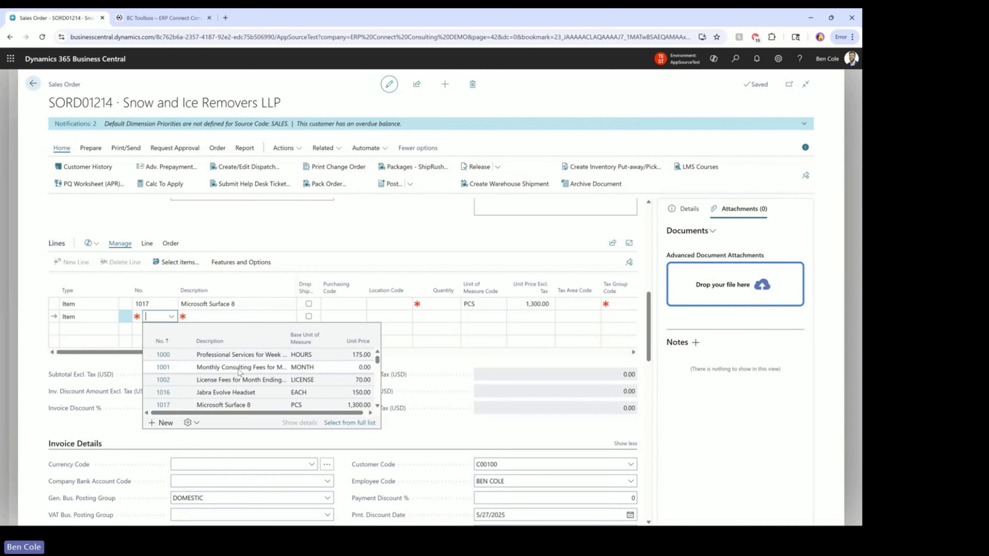
type("key")
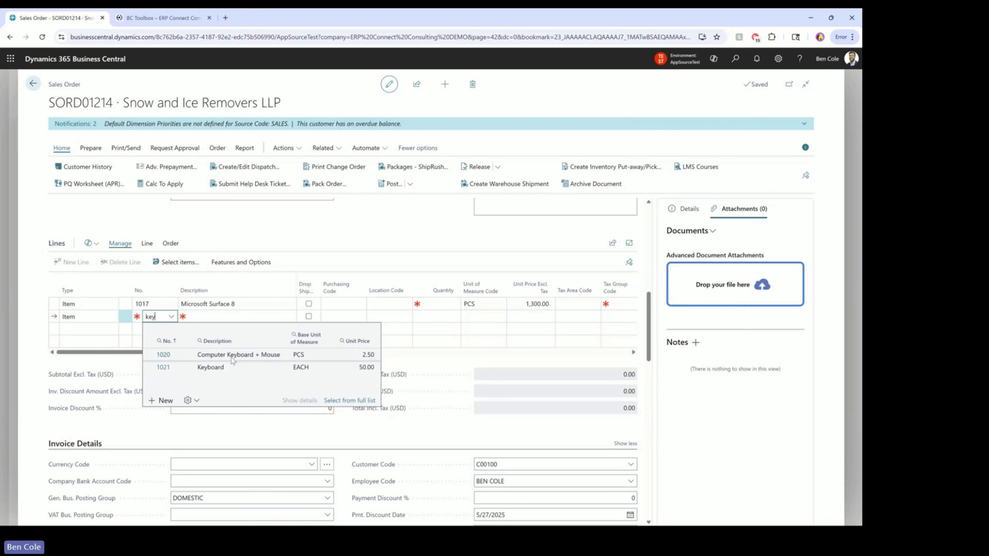
left_click(233, 355)
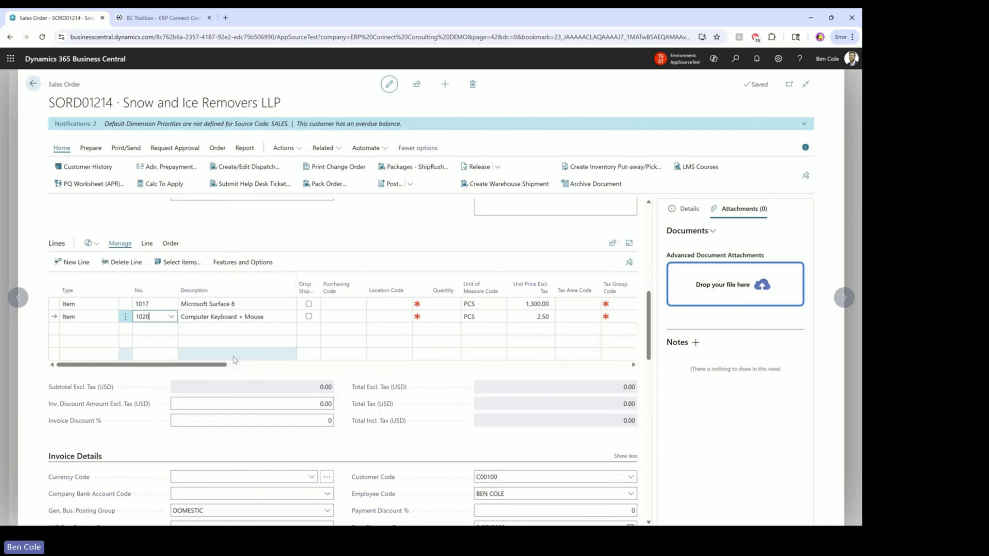
left_click(429, 307)
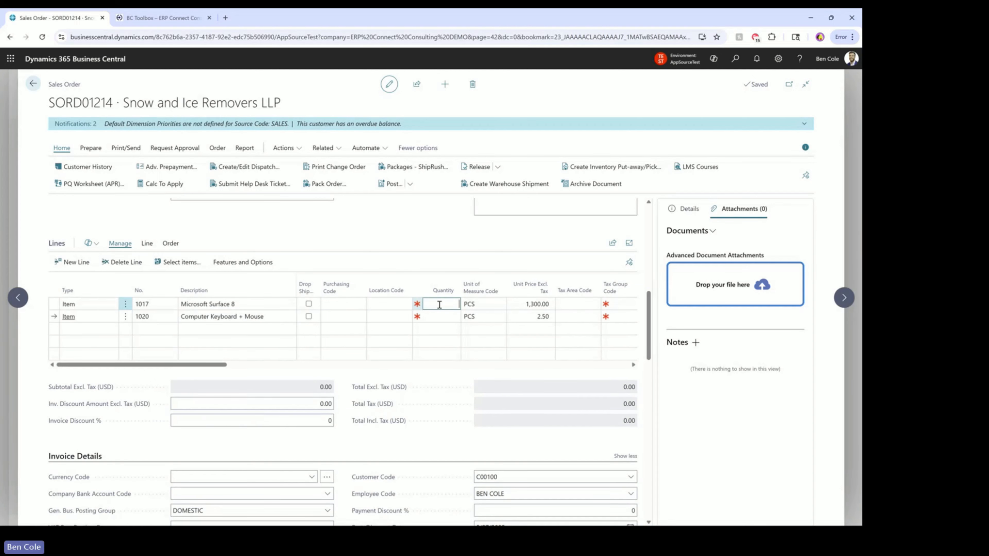
type("1")
left_click(440, 320)
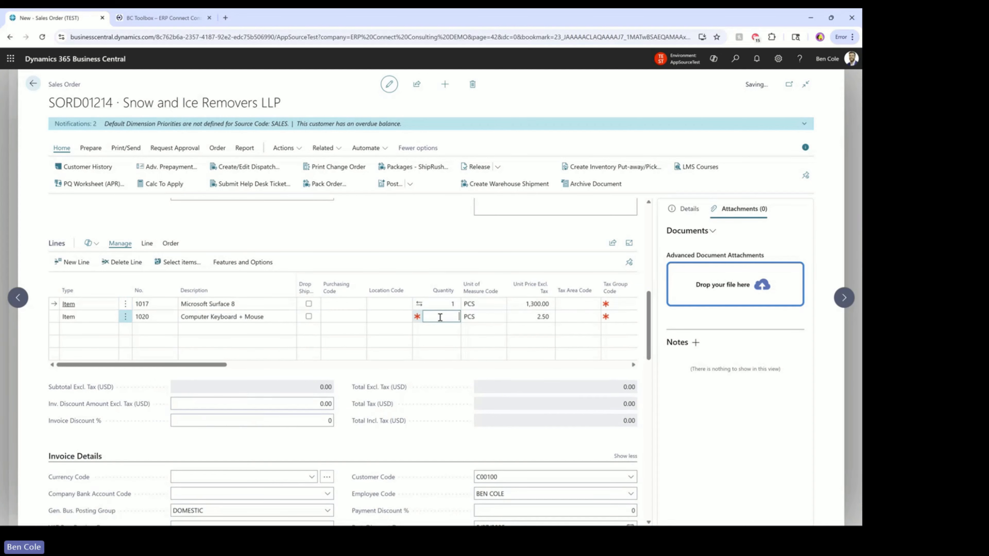
type("1")
left_click(440, 242)
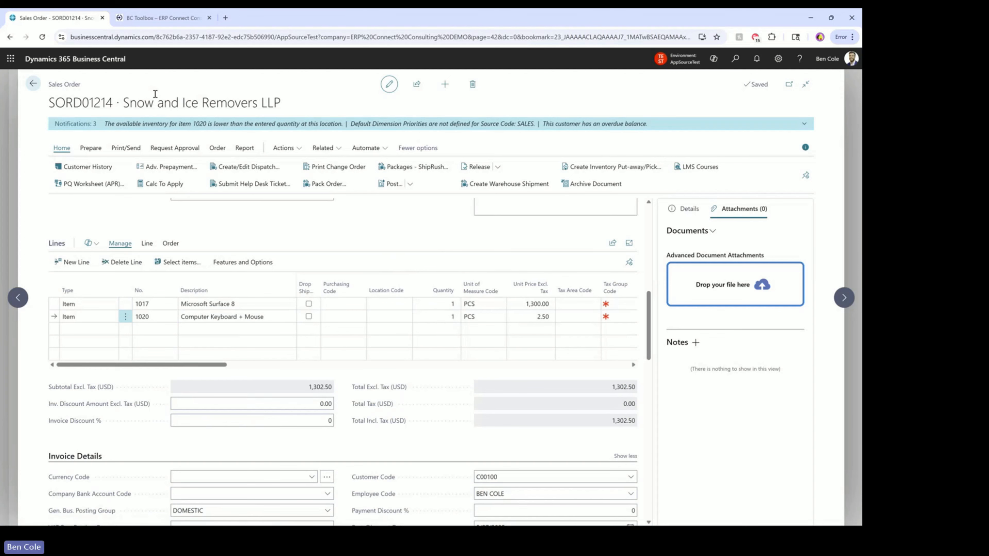
left_click(34, 84)
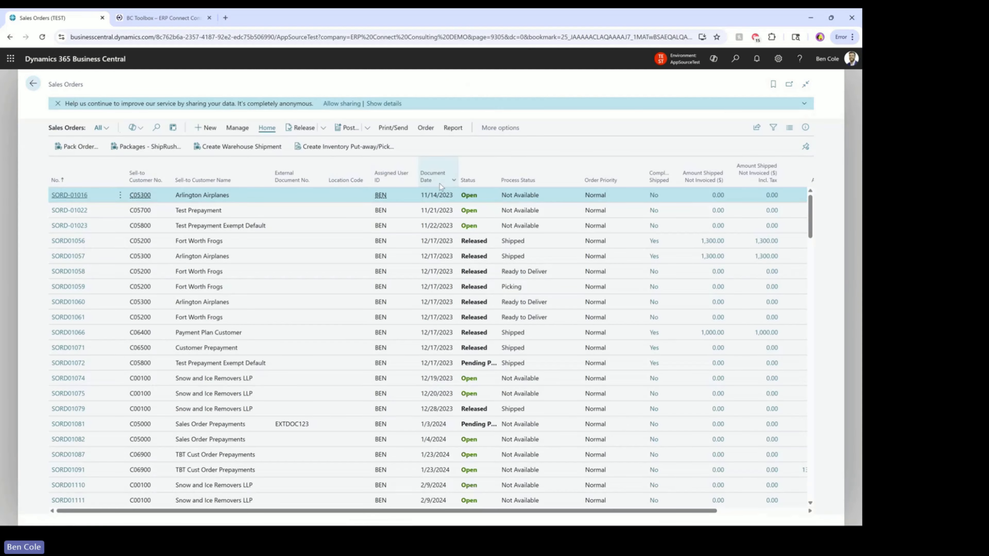
Sort the Sales Orders by Document Date descending and open SORD01214
left_click(432, 176)
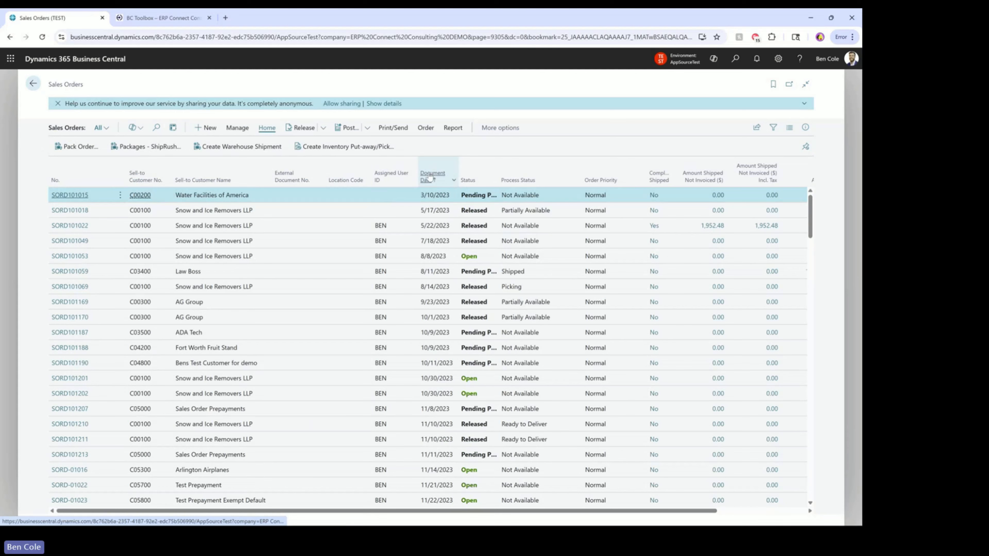
left_click(433, 176)
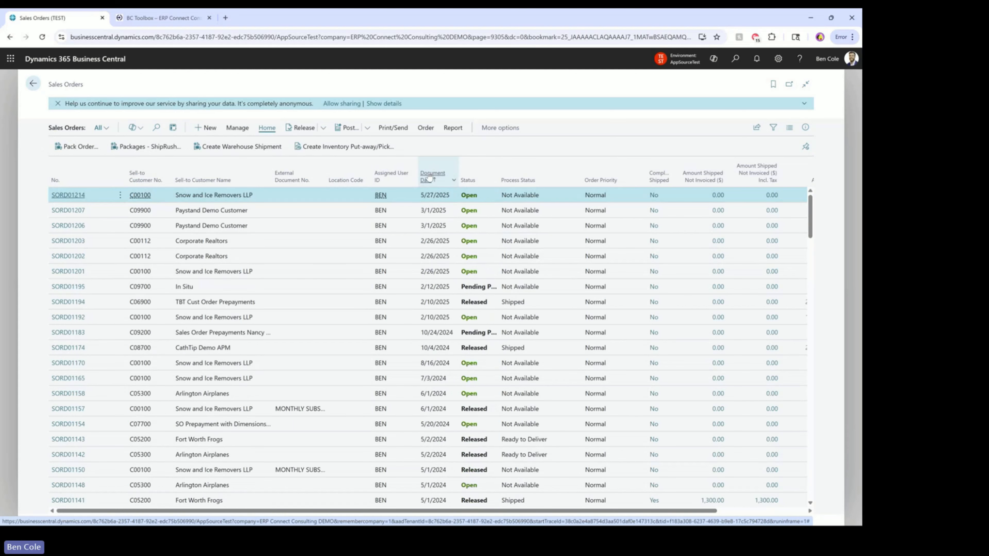
left_click(69, 196)
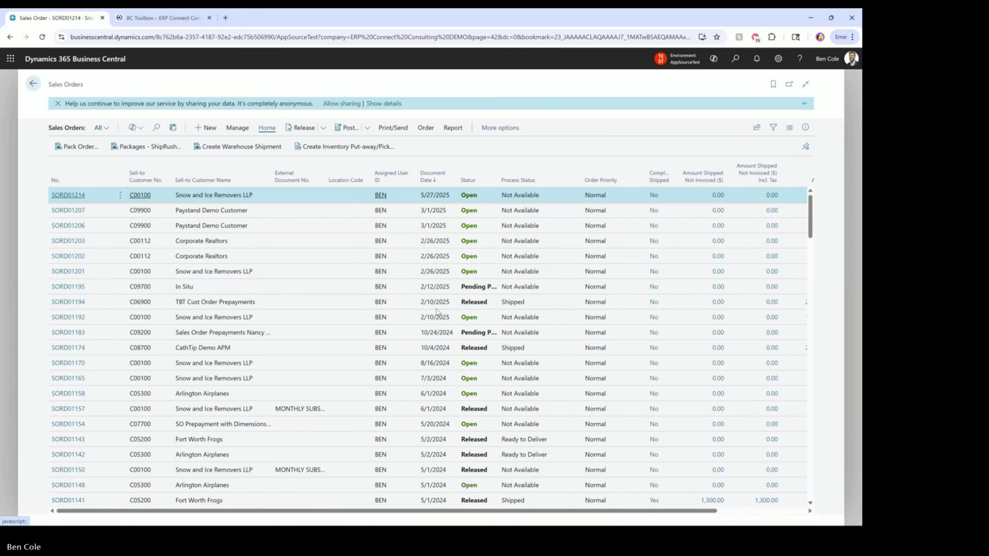
Scroll to the order's two item lines and through Advanced Notes to the Wednesday shipping note
scroll(336, 315, "down", 2)
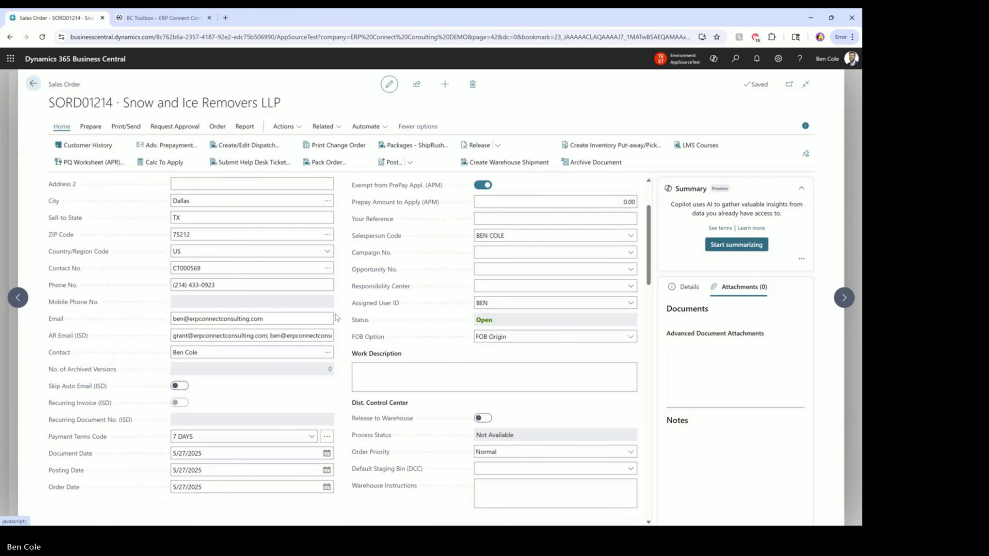
scroll(335, 315, "down", 3)
scroll(338, 312, "down", 1)
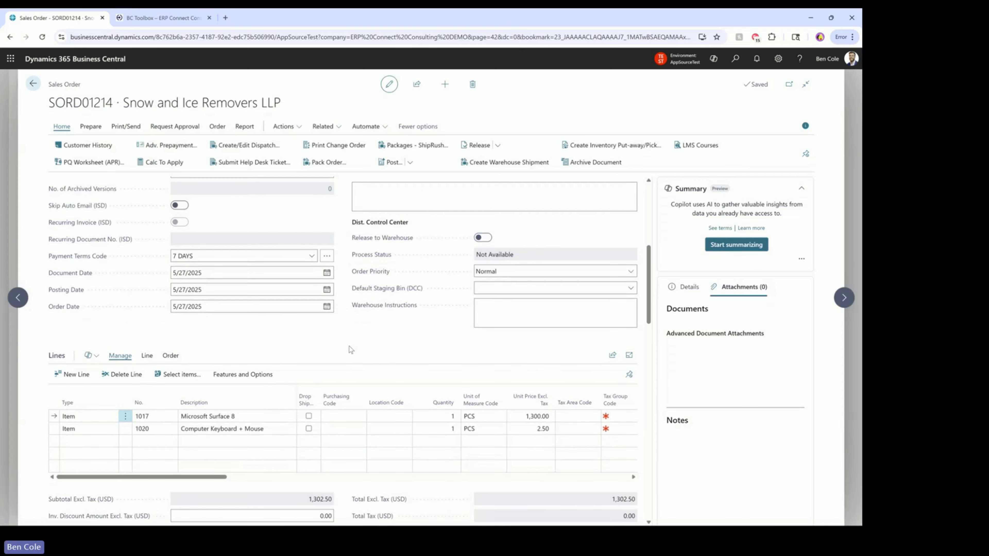
scroll(350, 347, "down", 3)
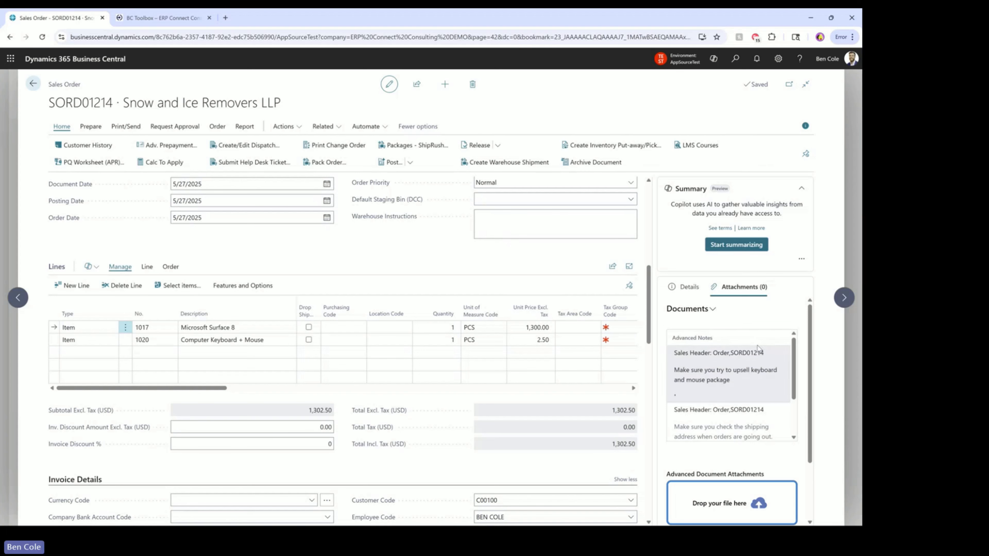
left_click_drag(791, 353, 799, 418)
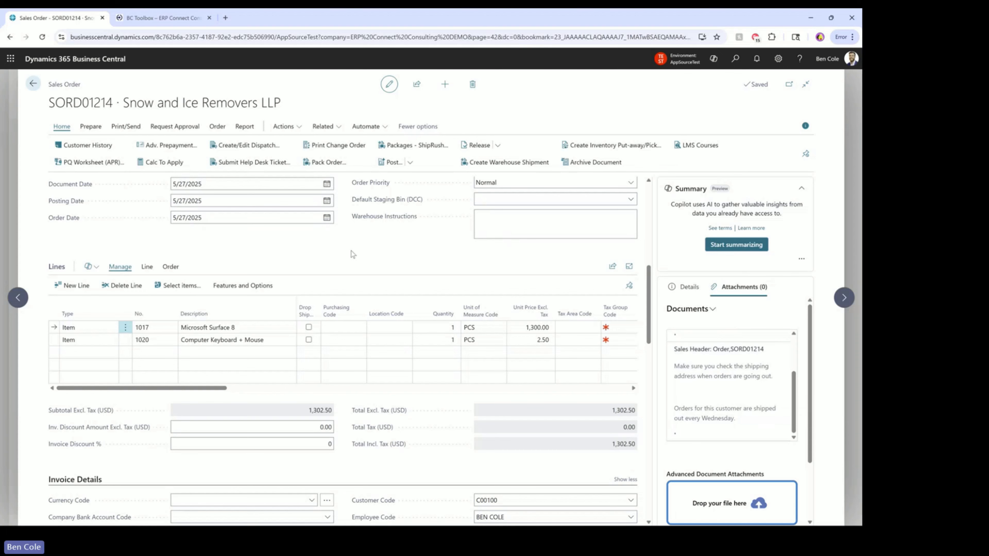
In Shipping and Billing, set Ship-to to Alternate Shipping Address
scroll(348, 247, "down", 5)
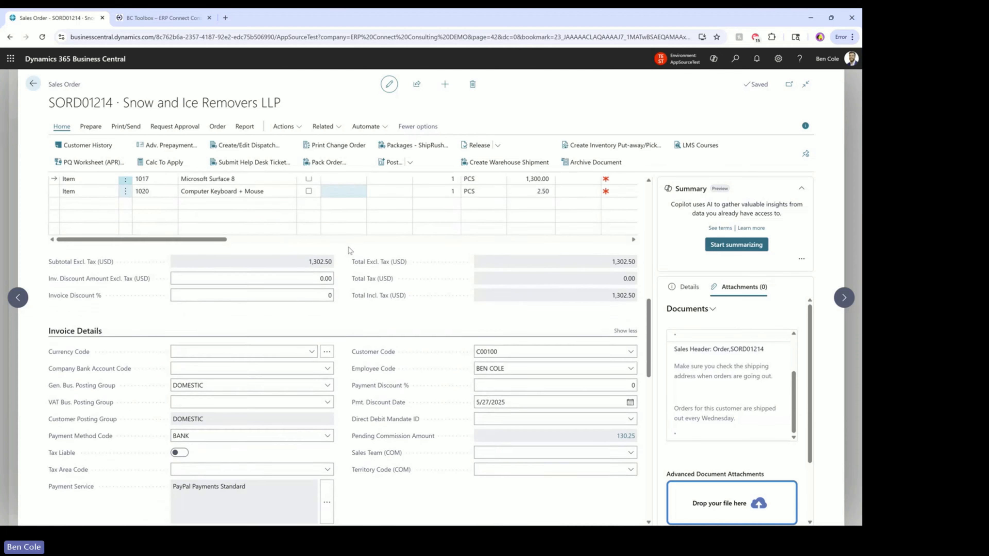
scroll(348, 247, "down", 2)
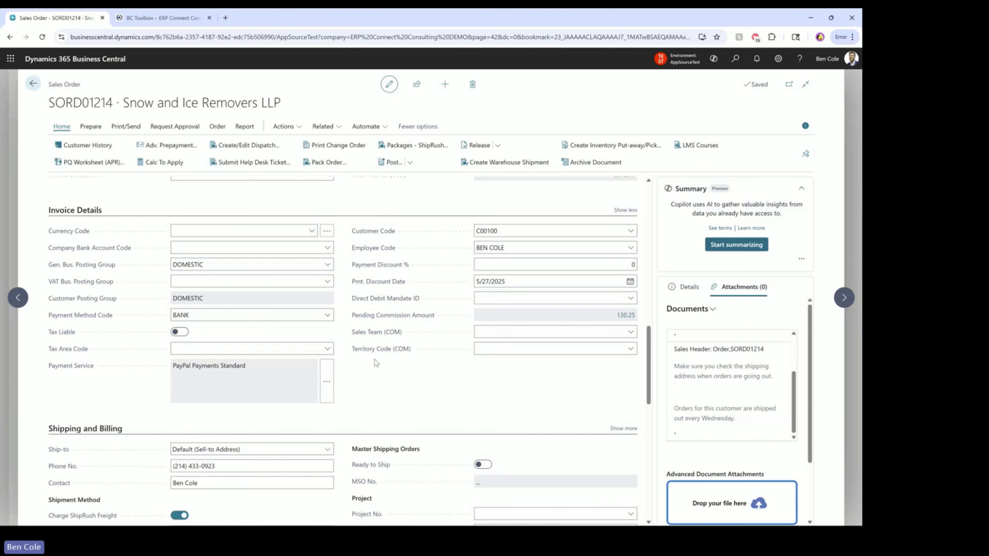
scroll(385, 357, "down", 3)
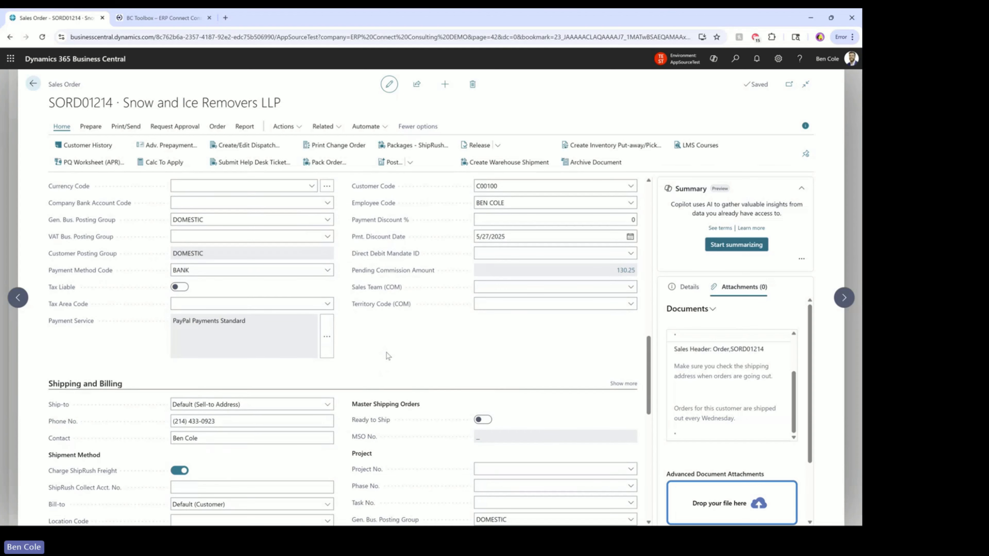
left_click(316, 315)
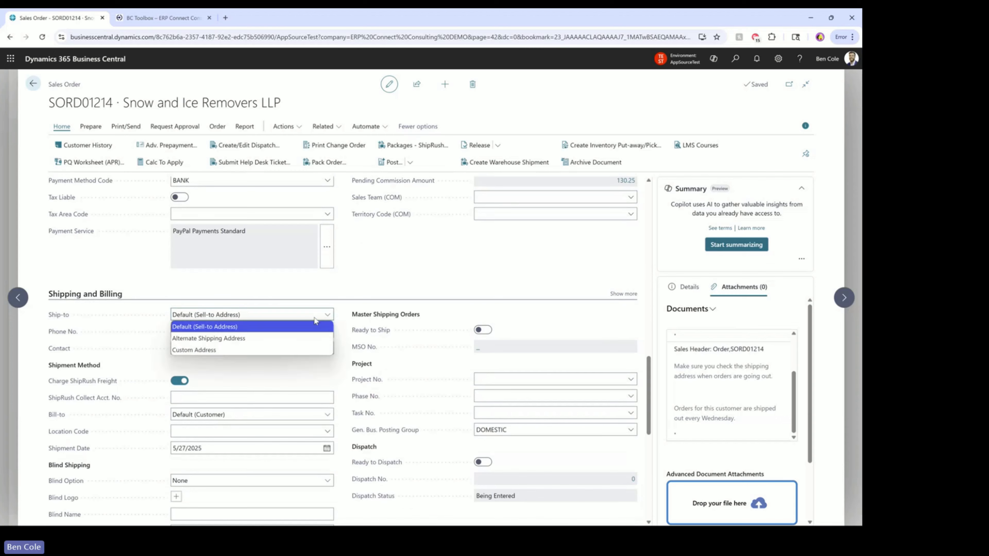
left_click(218, 338)
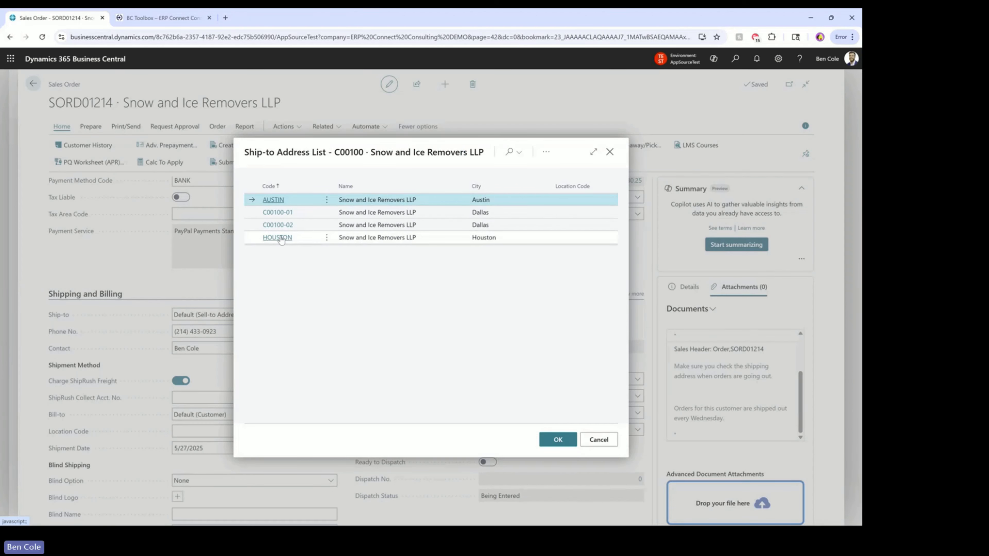
Choose HOUSTON as ship-to, acknowledge both shipping agent warnings, and close its pop-up note
left_click(279, 238)
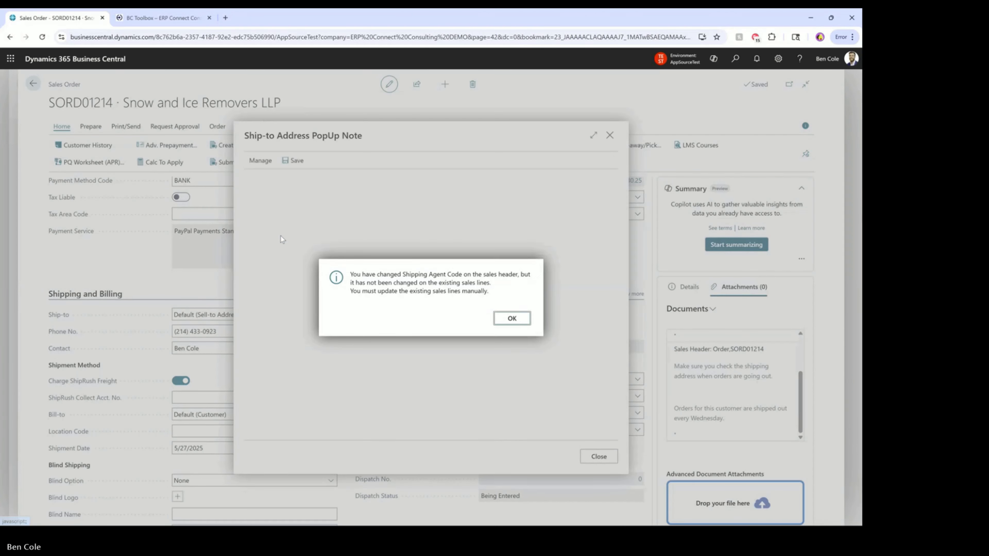
left_click(513, 319)
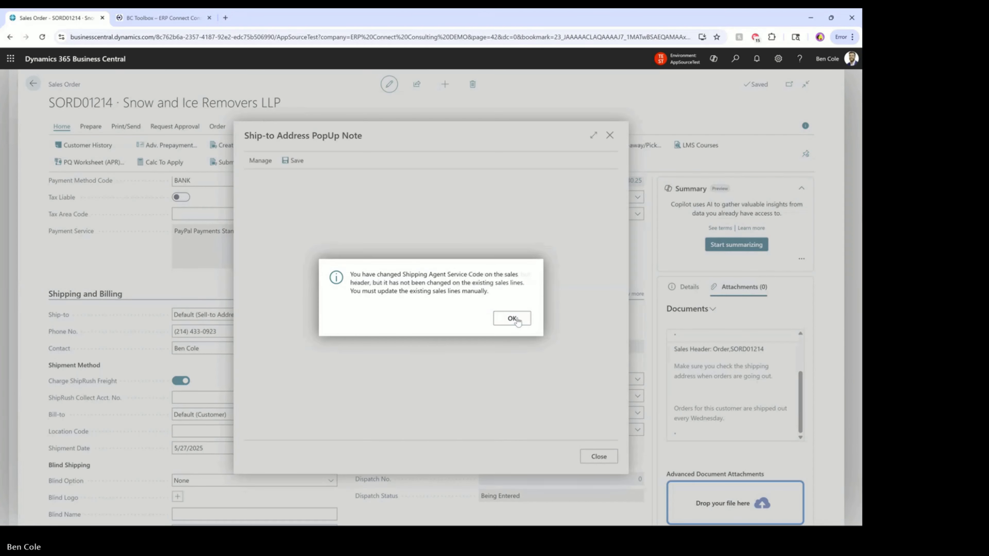
left_click(512, 319)
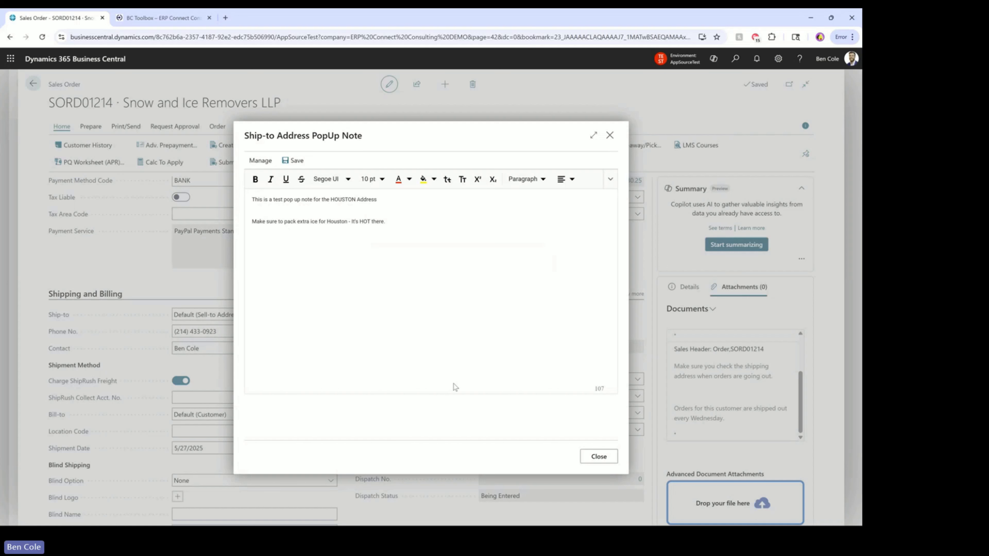
left_click(610, 463)
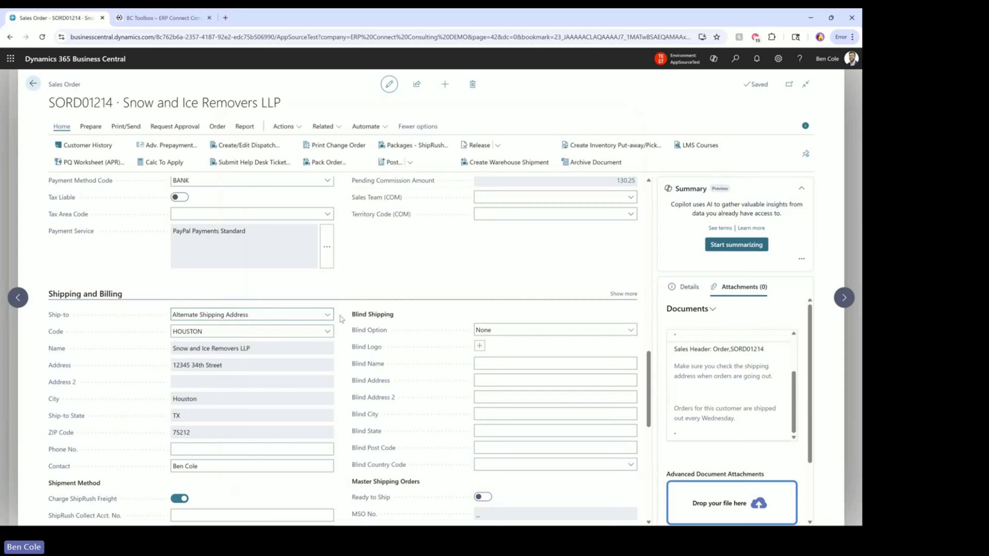
Post sales order SORD01214 with Ship and Invoice, creating posted invoice PSINV103980
scroll(335, 367, "up", 8)
scroll(335, 368, "up", 10)
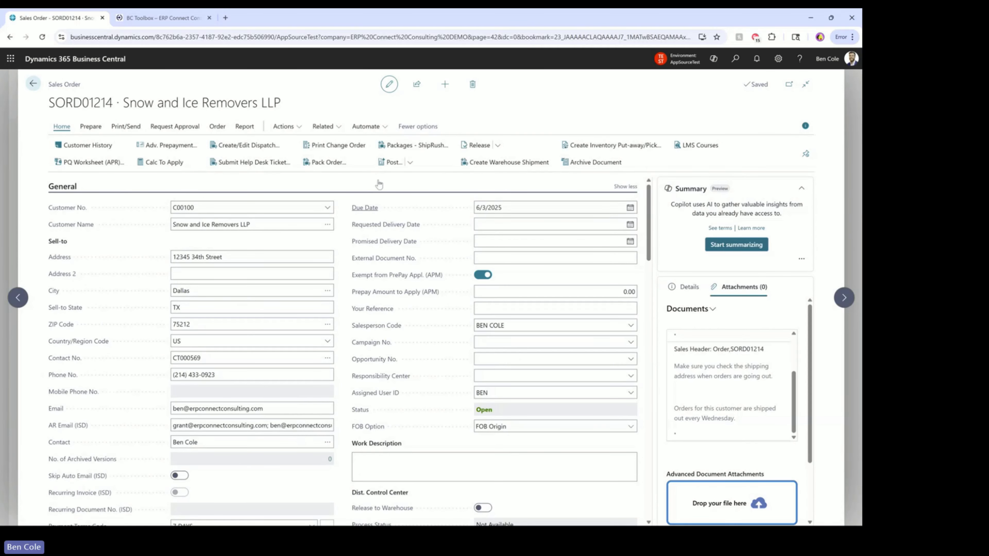
left_click(391, 163)
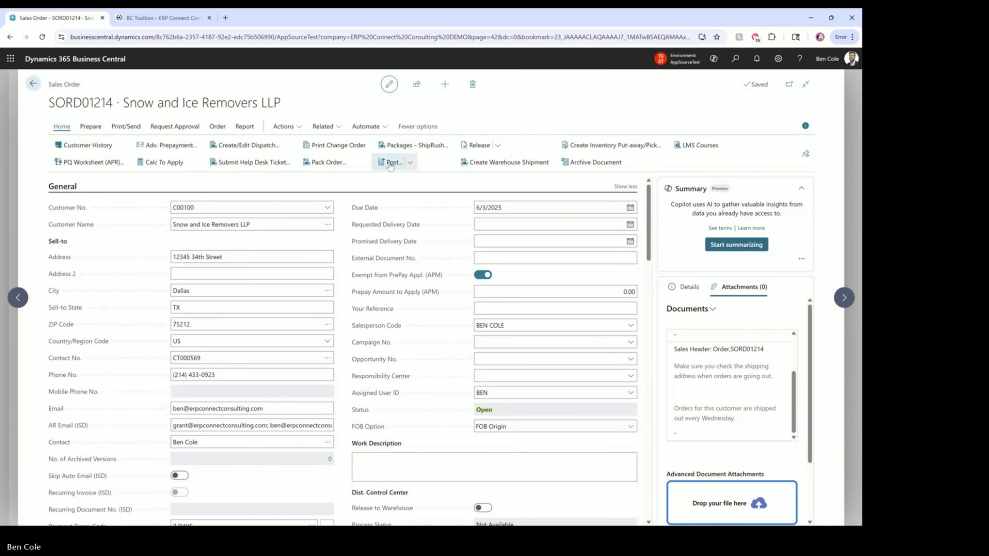
left_click(472, 325)
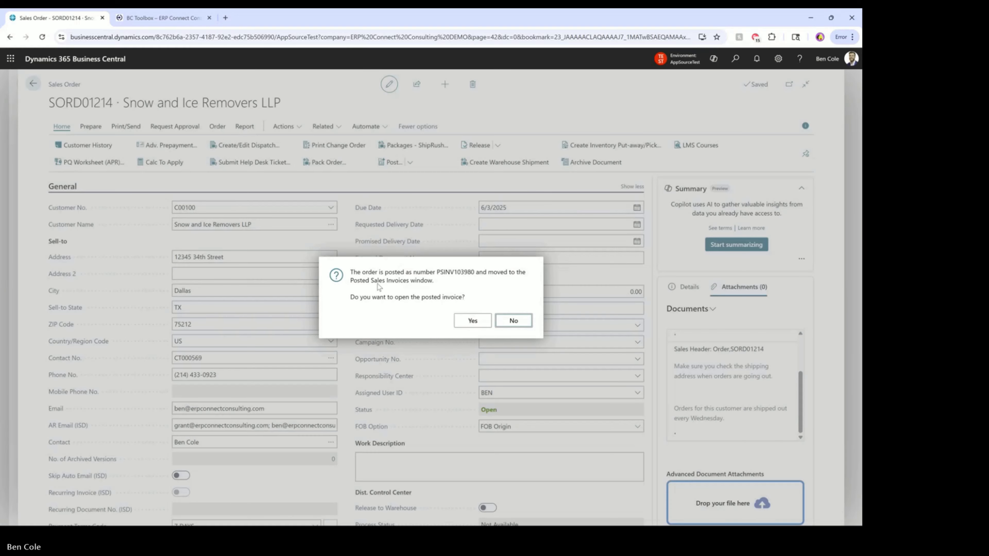
Open posted invoice PSINV103980, scroll its Advanced Notes and invoice lines, then switch to Outlook
left_click(481, 324)
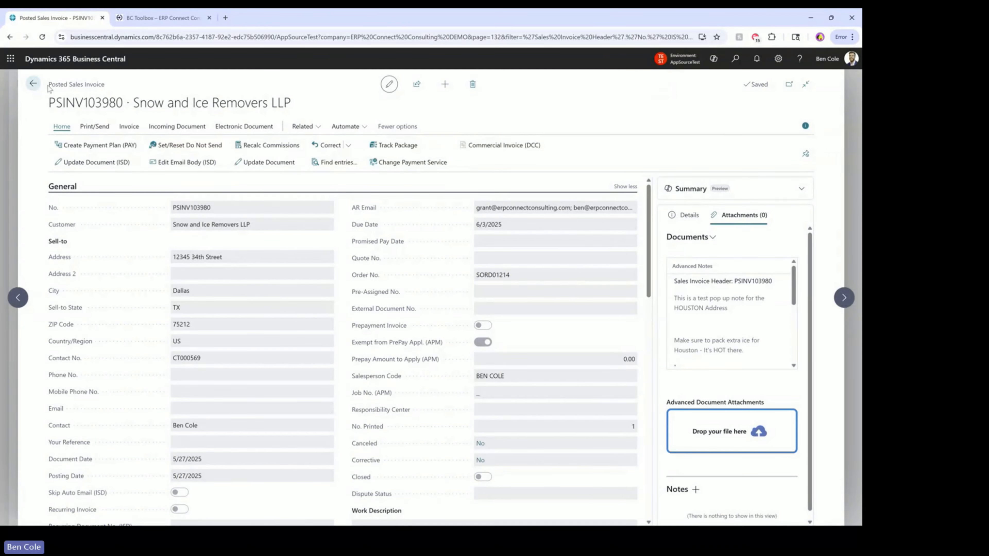
left_click_drag(47, 85, 110, 86)
left_click(143, 87)
left_click_drag(794, 275, 794, 351)
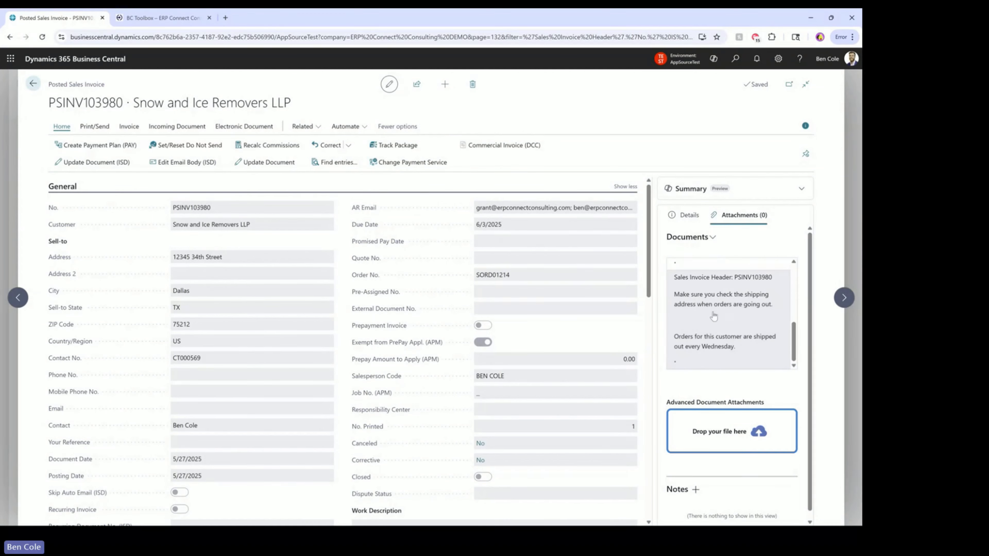
scroll(792, 342, "up", 5)
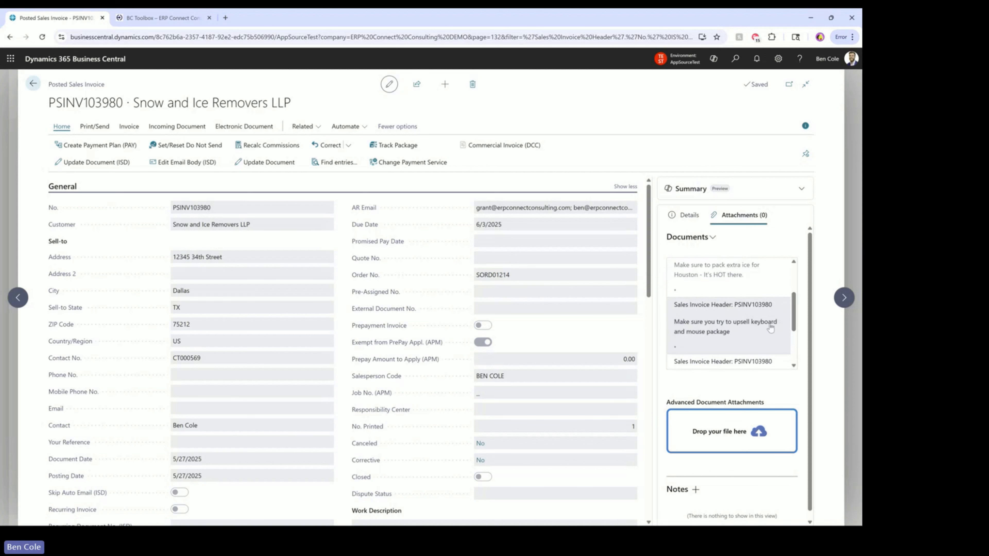
left_click_drag(793, 320, 800, 291)
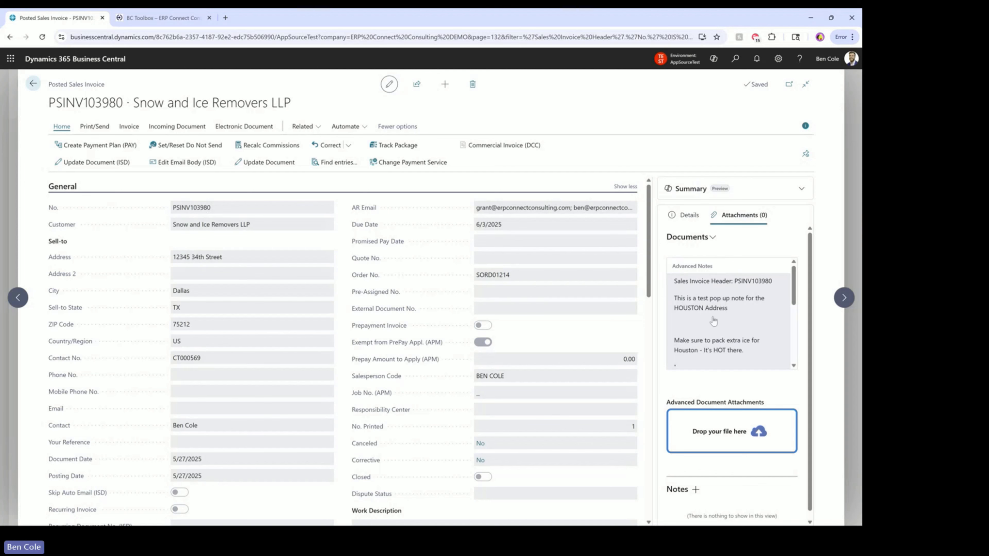
scroll(343, 295, "down", 5)
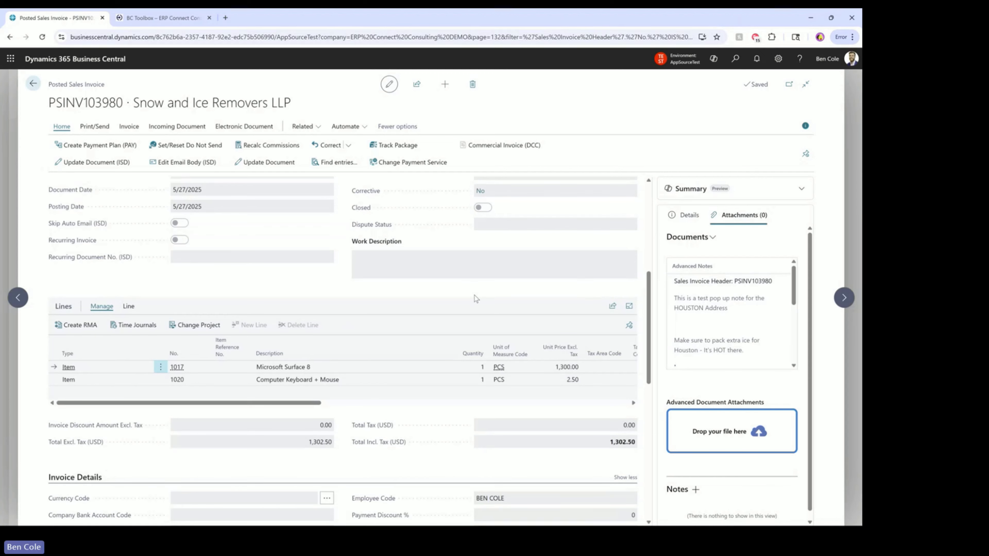
key("alt+Tab")
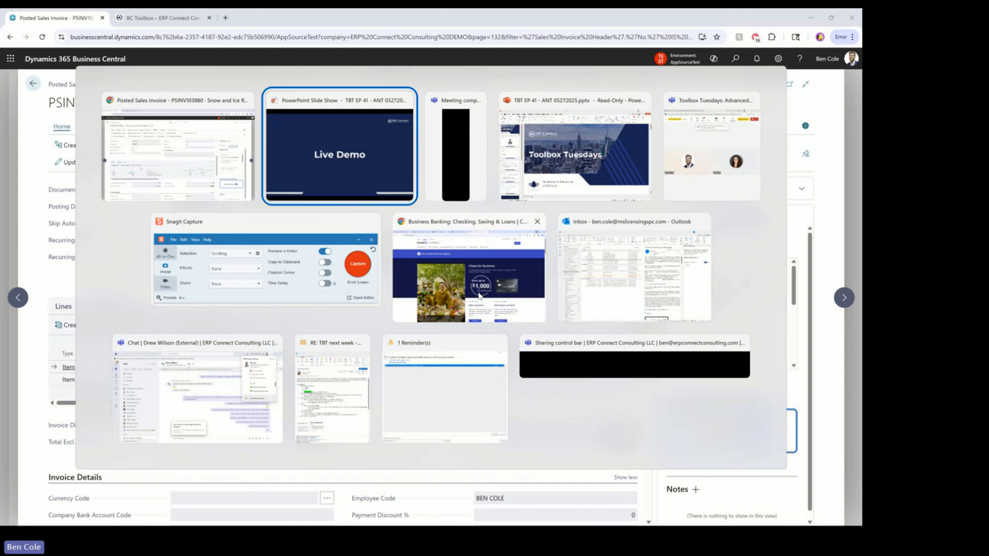
key("alt+Tab")
key("alt+Tab")
key("alt+Tab")
key("alt+Tab")
key("alt+Tab")
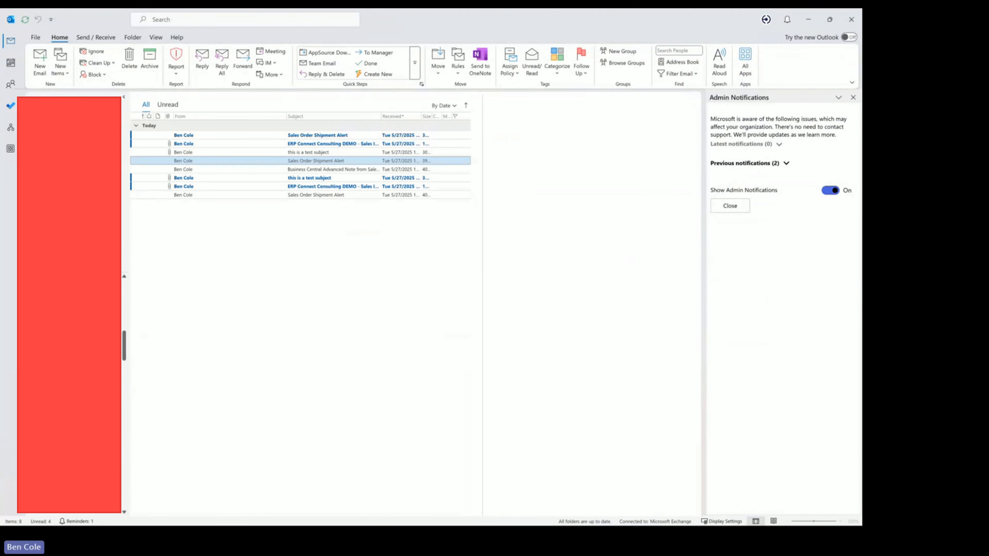
Open the Sales Order Shipment Alert and highlight the sentence saying SORD01214 shipped to Snow and Ice Removers LLP
left_click(311, 138)
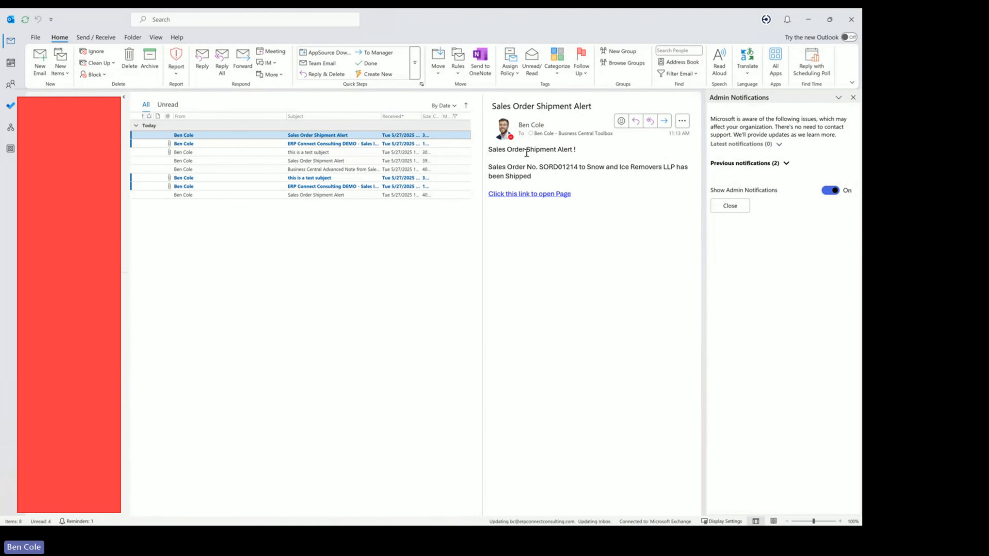
left_click_drag(489, 167, 655, 176)
left_click(571, 173)
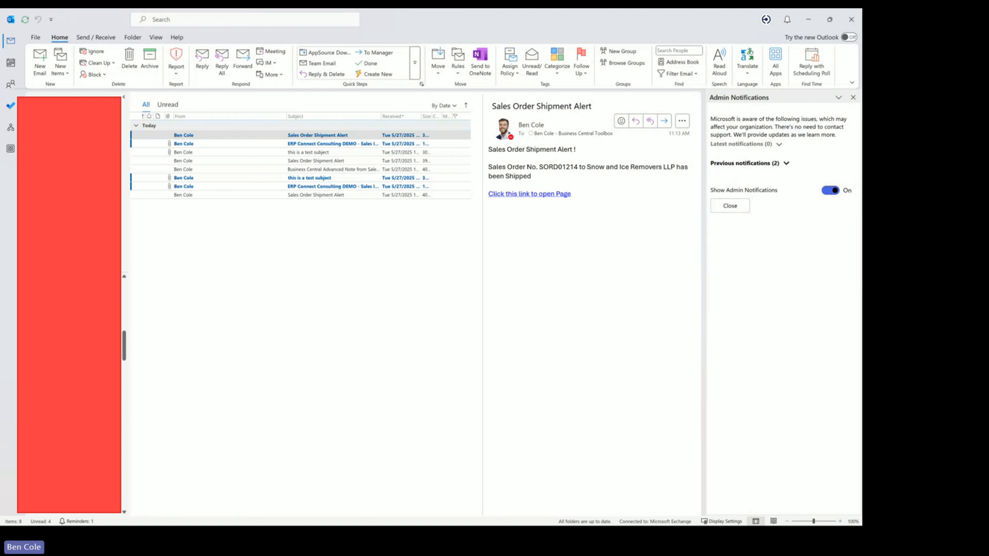
Switch mail folders, sort messages by received date and open the 'this is a test subject' email
left_click(69, 156)
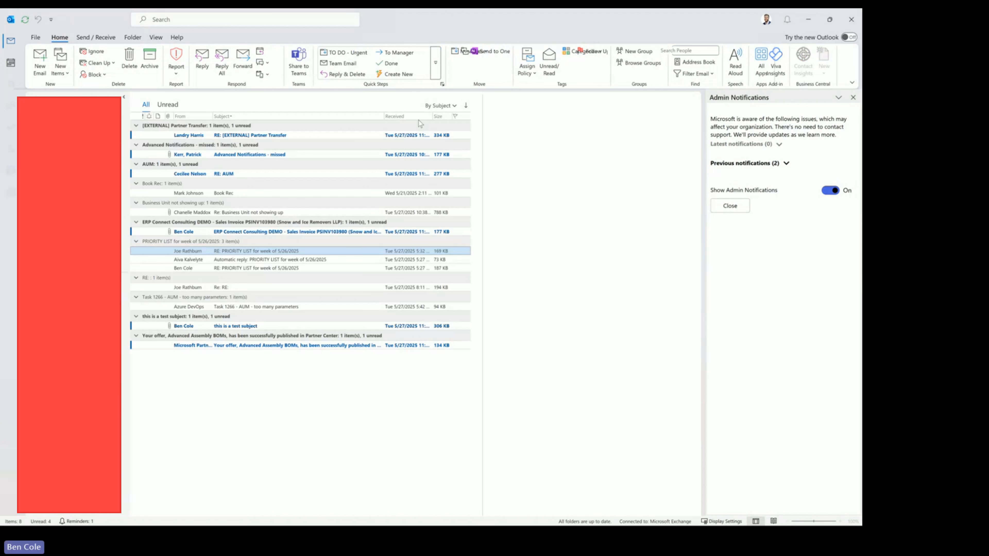
left_click(411, 117)
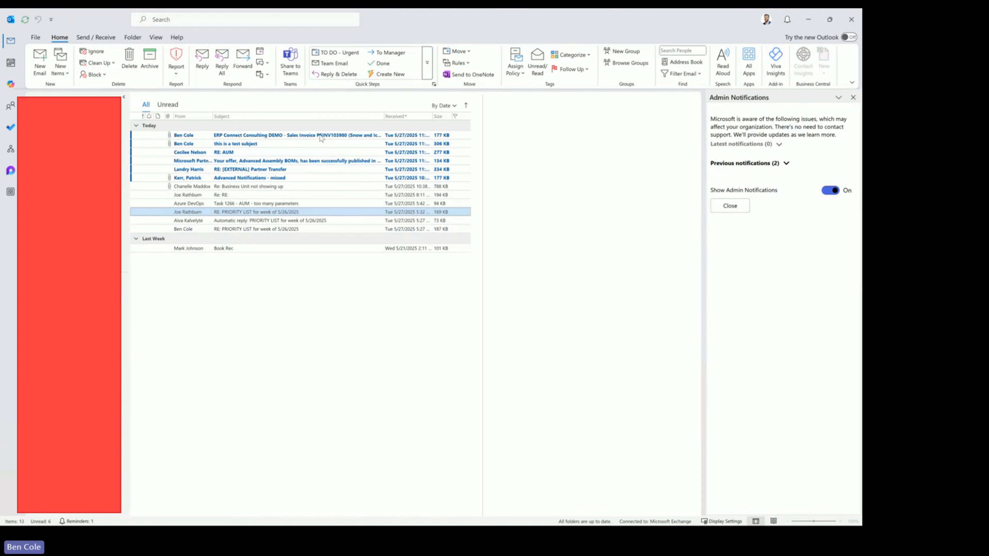
left_click(253, 136)
left_click(255, 144, "shift")
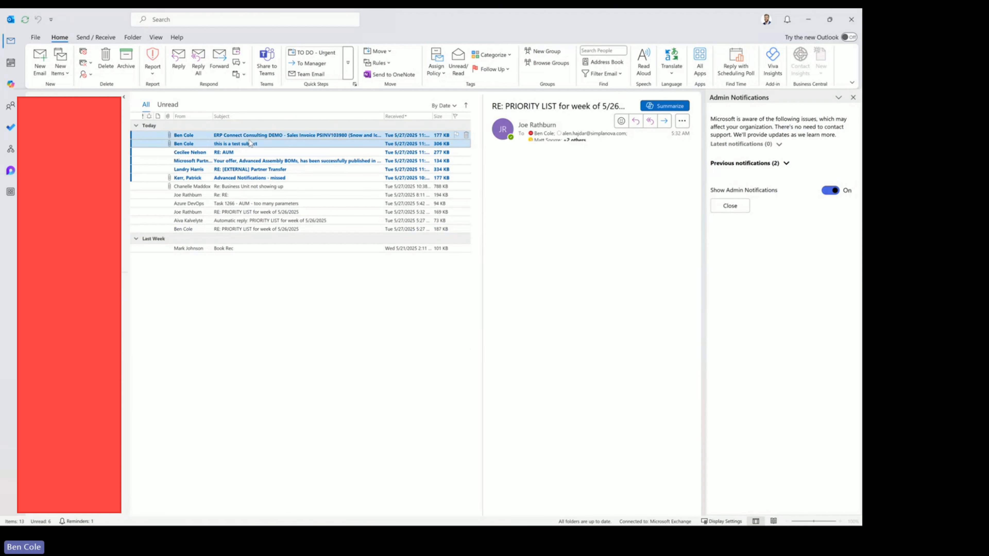
left_click_drag(255, 143, 102, 155)
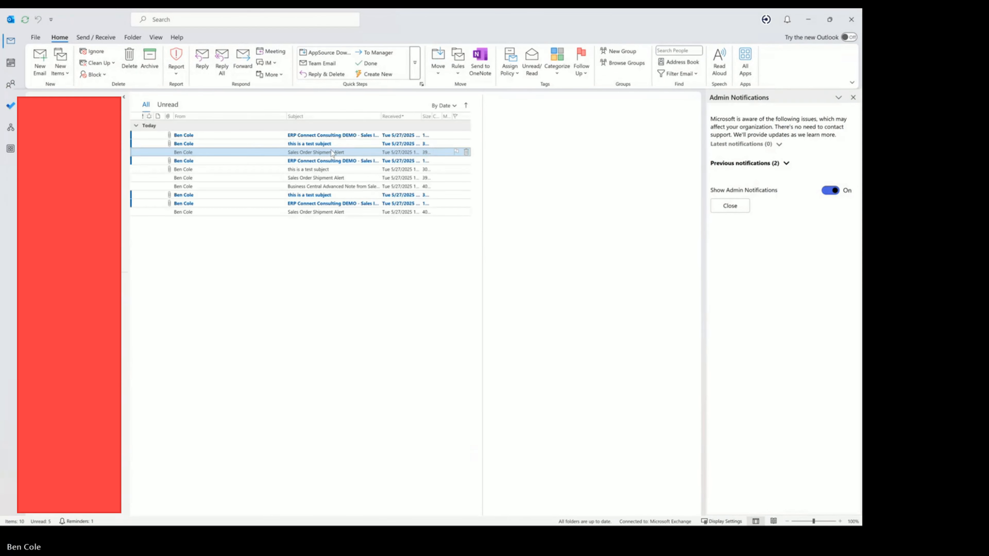
left_click(333, 144)
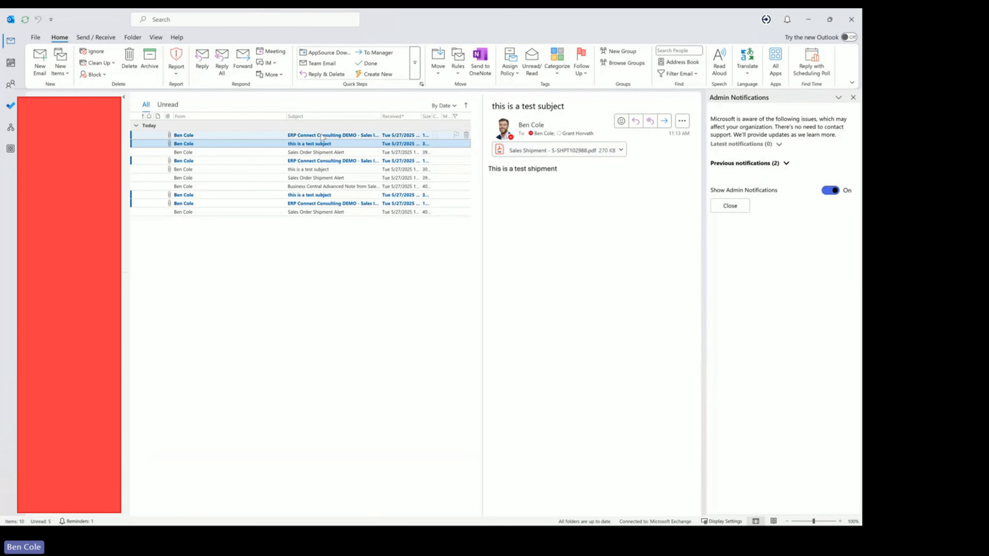
Open the ERP Connect Consulting DEMO - Sales Invoice email and highlight the $1,302.50 due through the due date
left_click(247, 136)
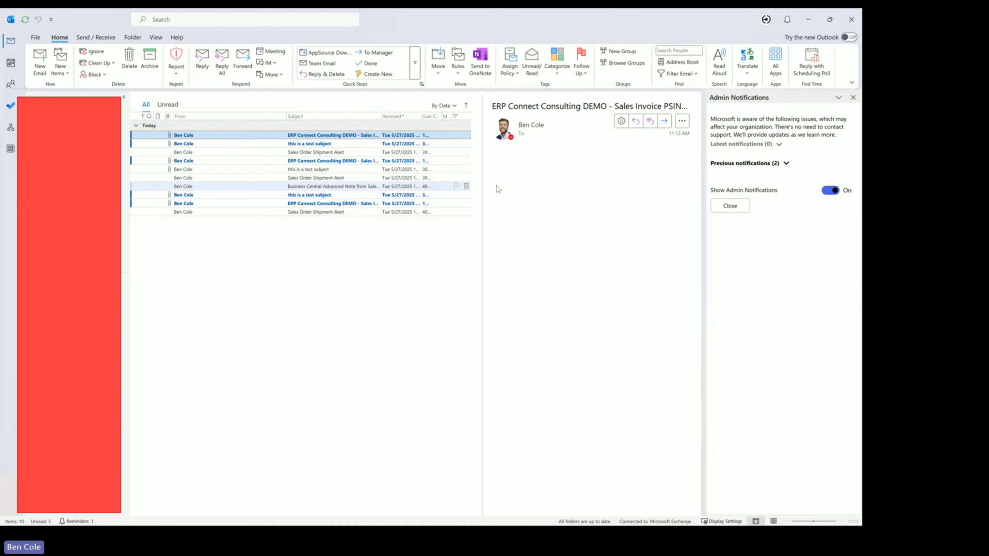
left_click_drag(492, 171, 601, 222)
left_click(590, 218)
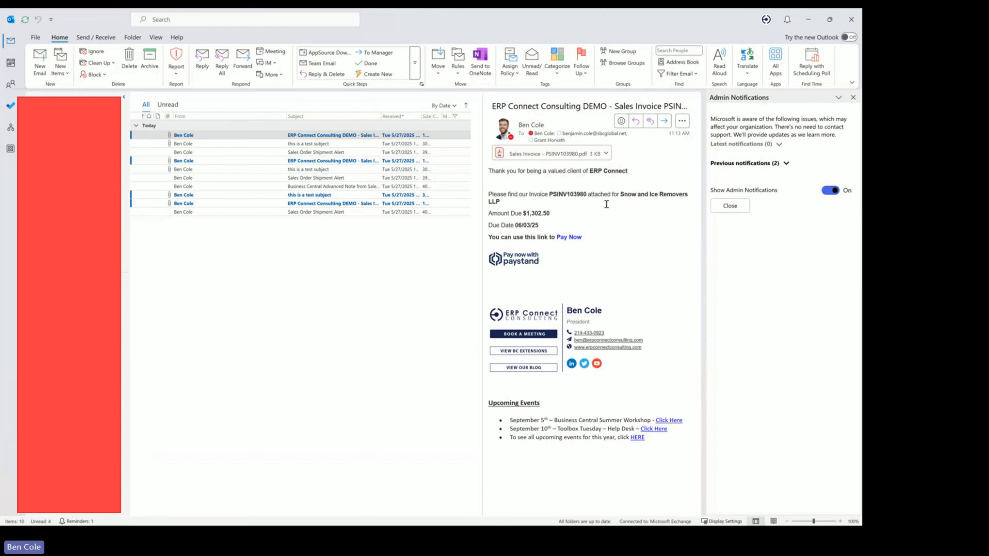
Highlight the $1,302.50 amount and message text, then minimize Outlook to reveal invoice PSINV103980
left_click_drag(520, 213, 553, 217)
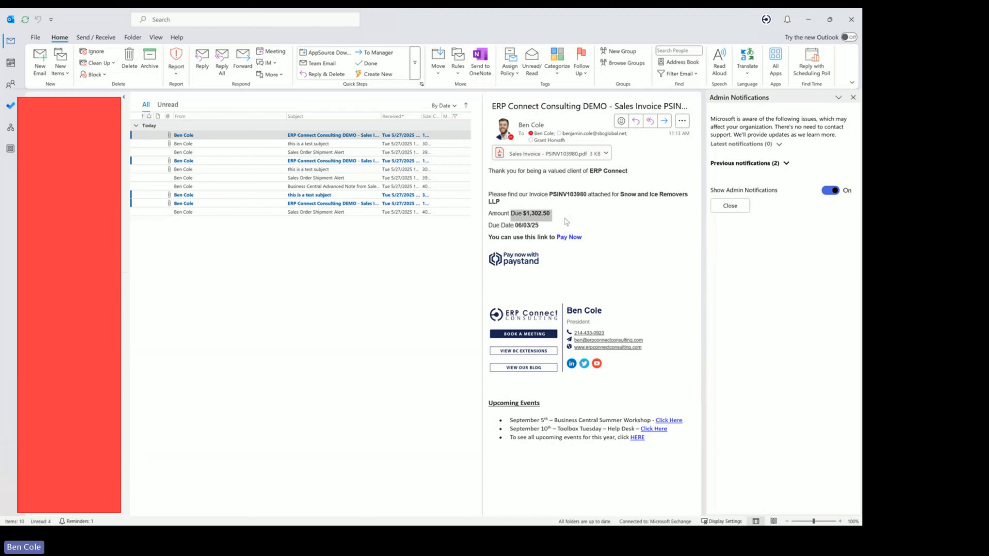
left_click(568, 222)
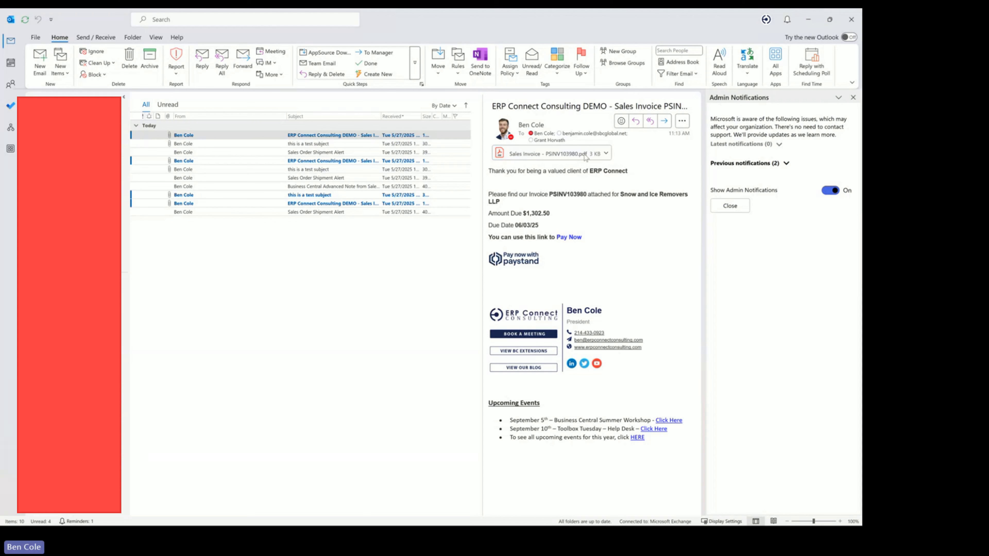
left_click_drag(490, 171, 589, 235)
left_click(553, 210)
left_click(810, 24)
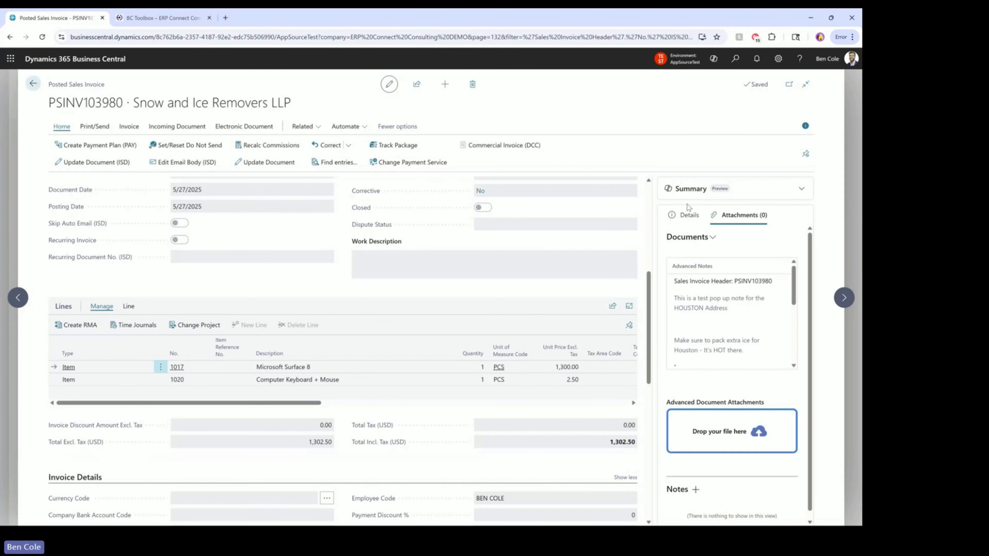
Add an advanced note mentioning a colleague: 'Please make sure they pay today as everything has been shipped out'
left_click(708, 238)
left_click(682, 247)
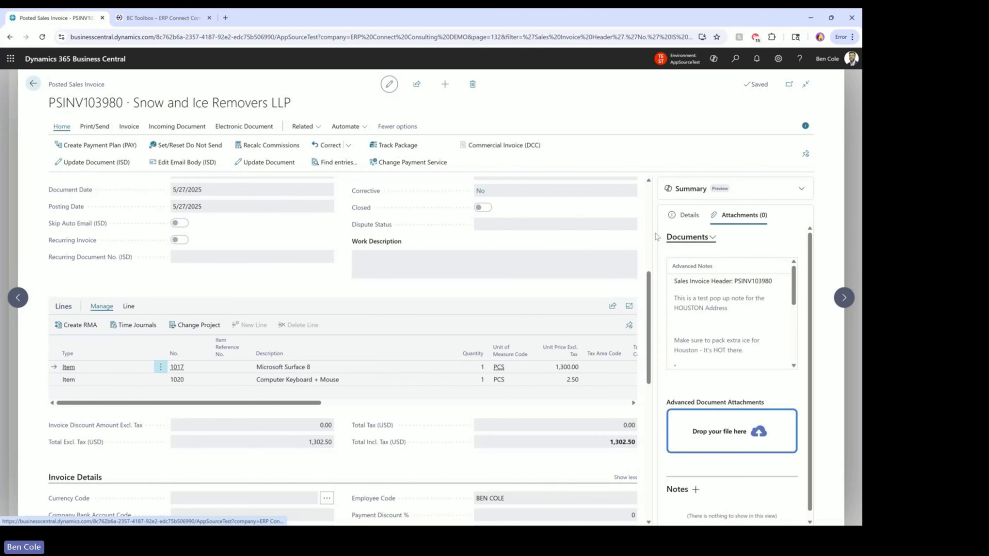
type("@")
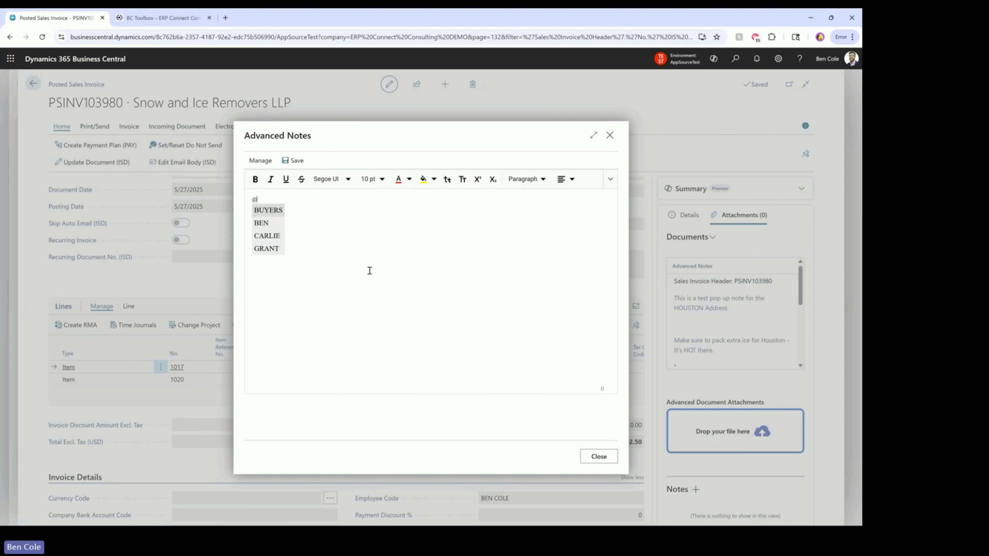
type("Ben")
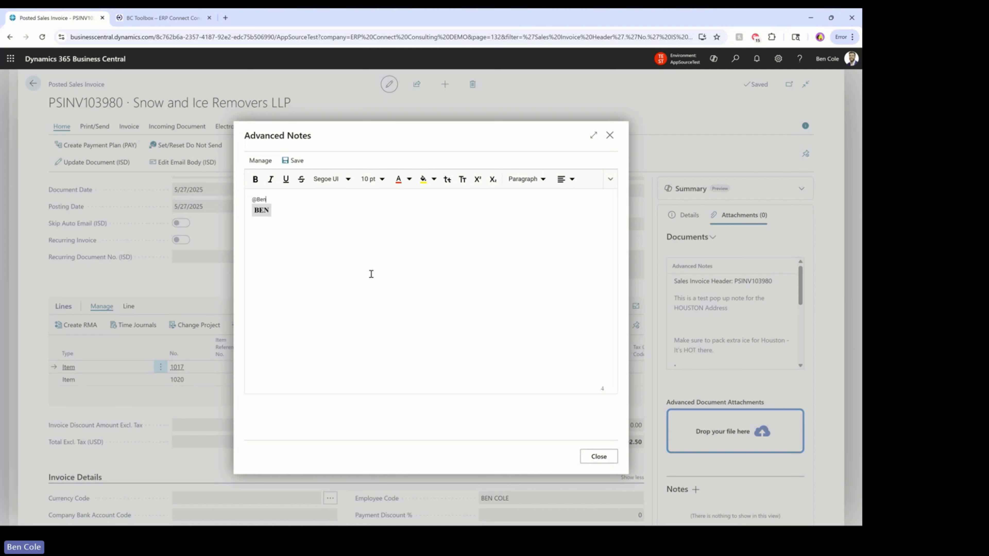
key("Return")
type("Please make sure they pay toda")
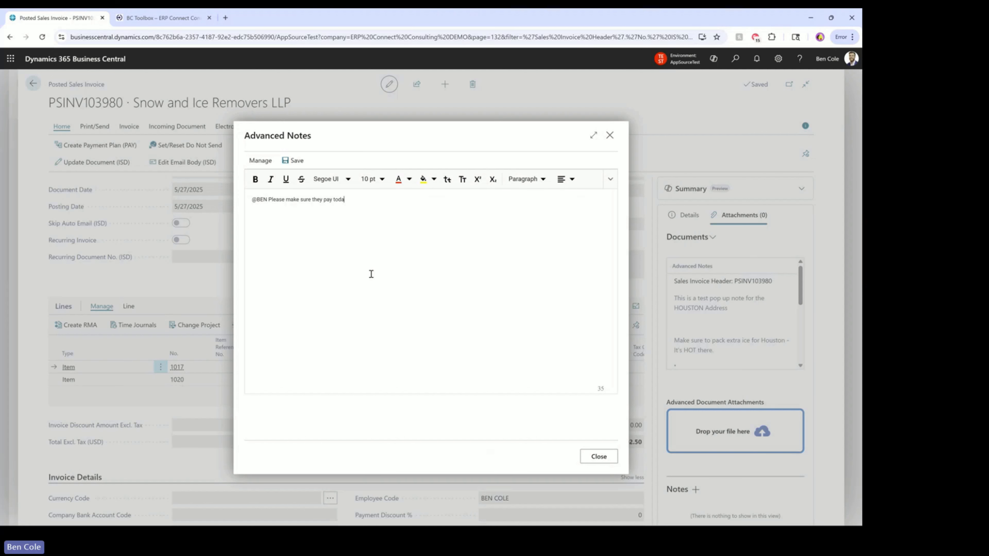
type("y as everything has been shipped out")
Copy the Business Central Toolbox logo image from the website and return to the open note
left_click(163, 17)
right_click(438, 130)
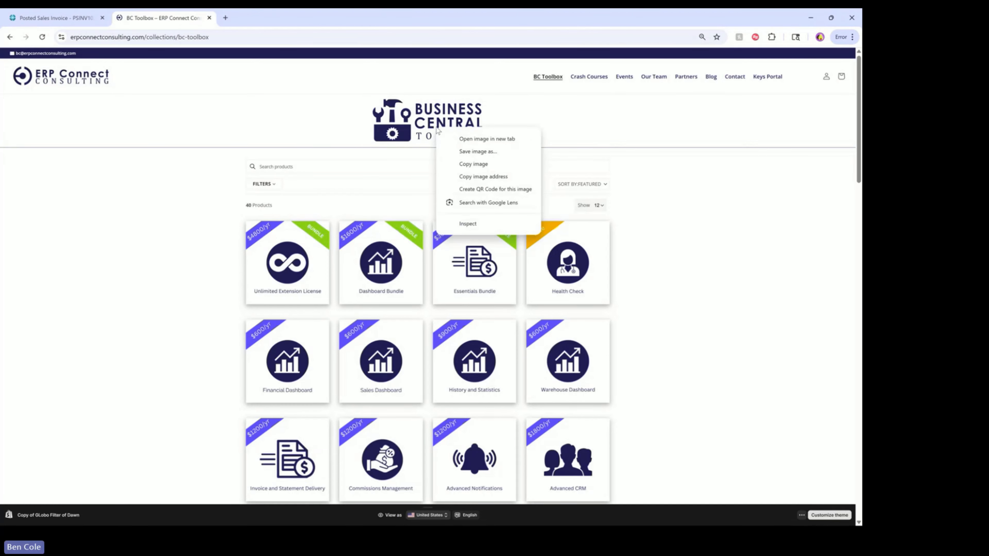
left_click(473, 165)
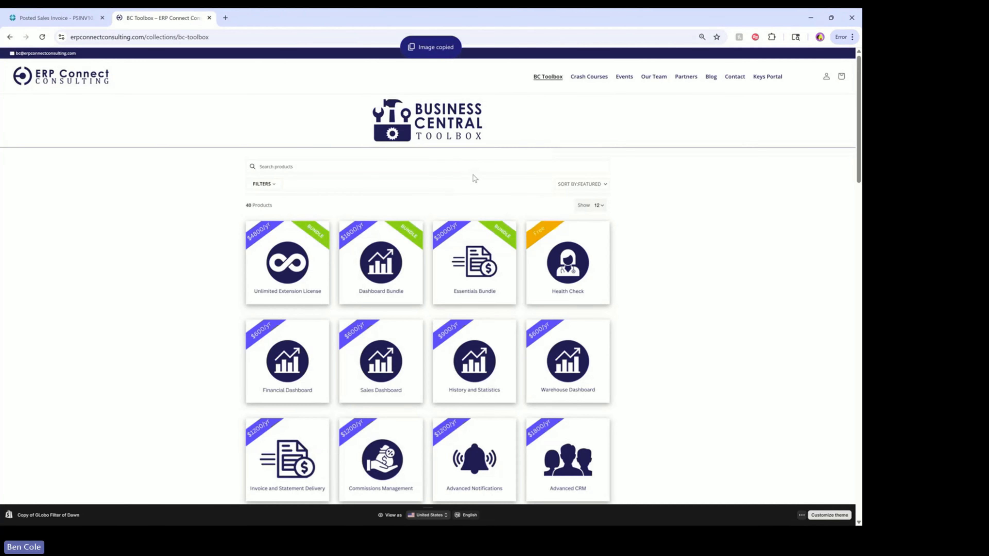
left_click(60, 20)
Paste the Toolbox logo into the note, shrink it, and close the note to save it
key("ctrl+v")
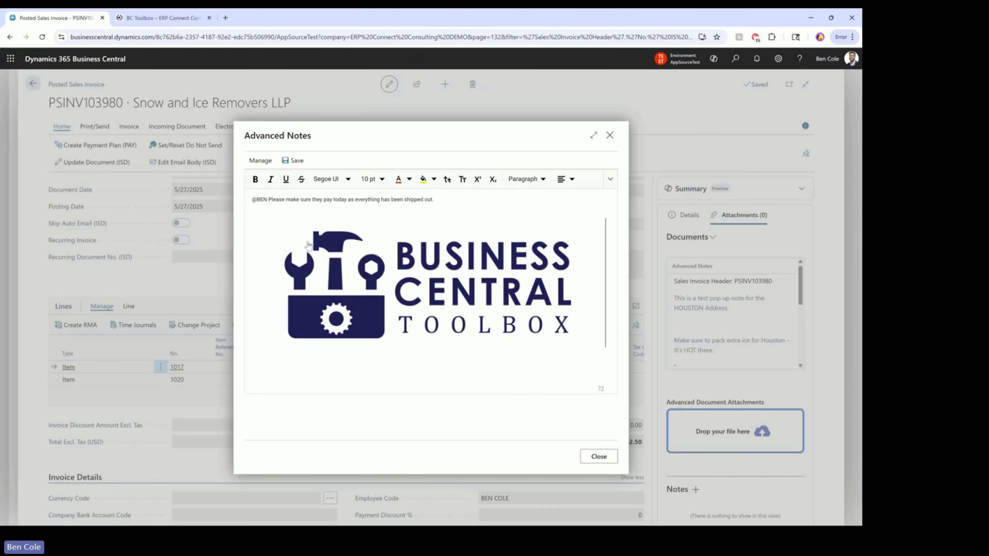
left_click_drag(606, 346, 352, 258)
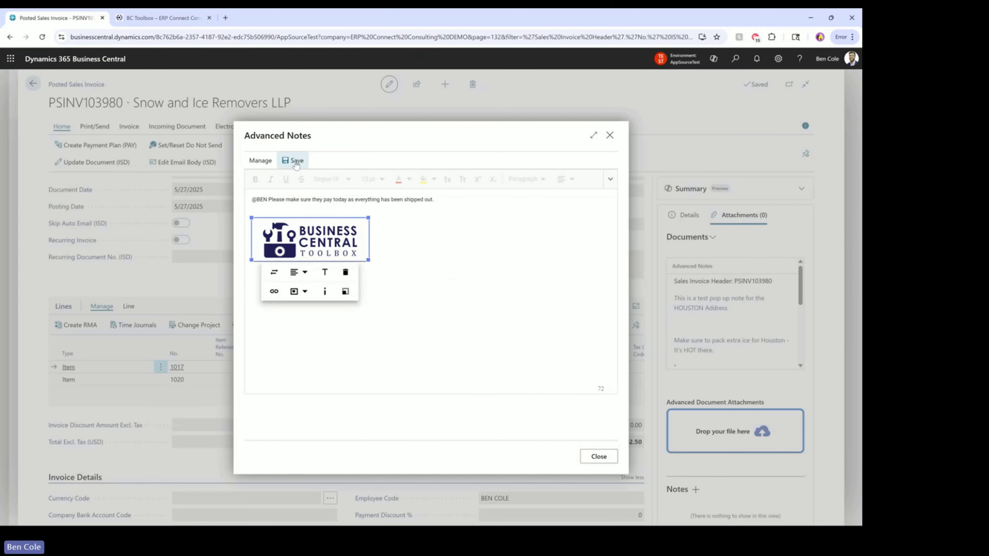
left_click(608, 459)
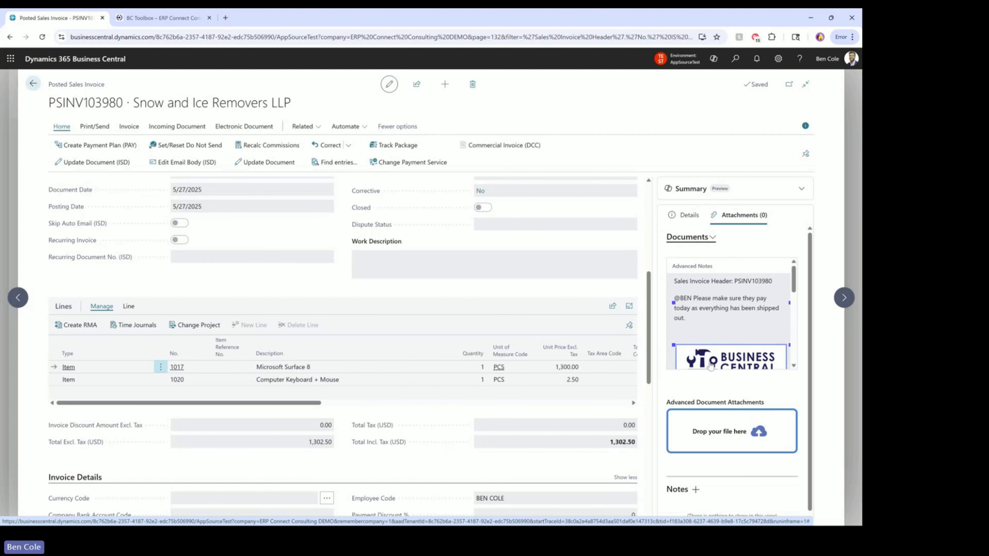
Scroll the Advanced Notes FactBox and zoom the page in and back to check the new note
scroll(717, 338, "down", 5)
scroll(719, 328, "up", 3)
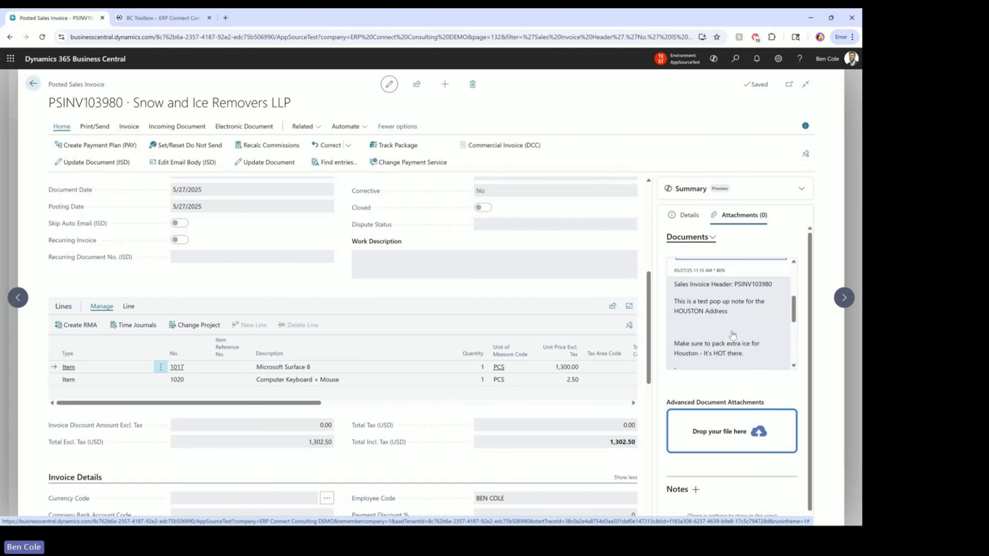
scroll(728, 341, "up", 3)
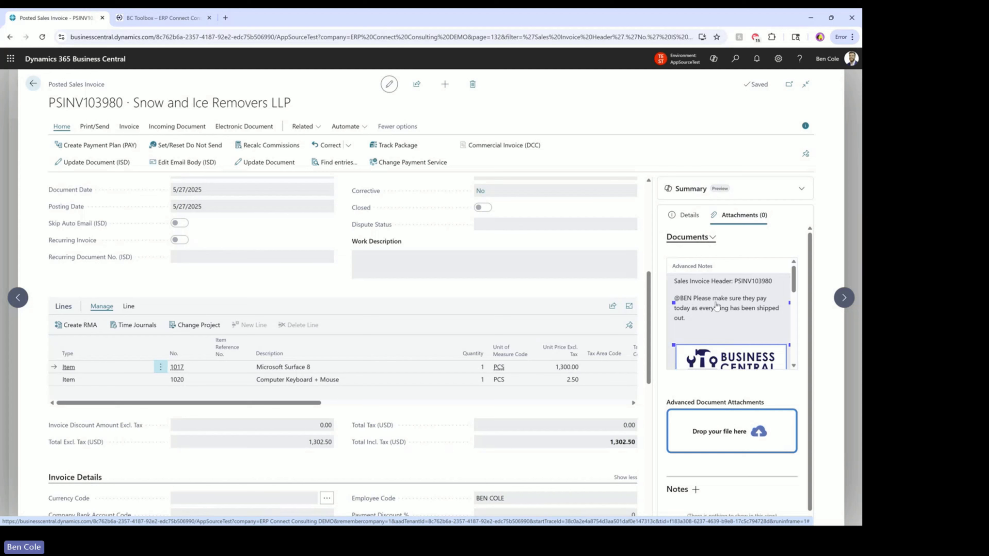
scroll(736, 316, "down", 3)
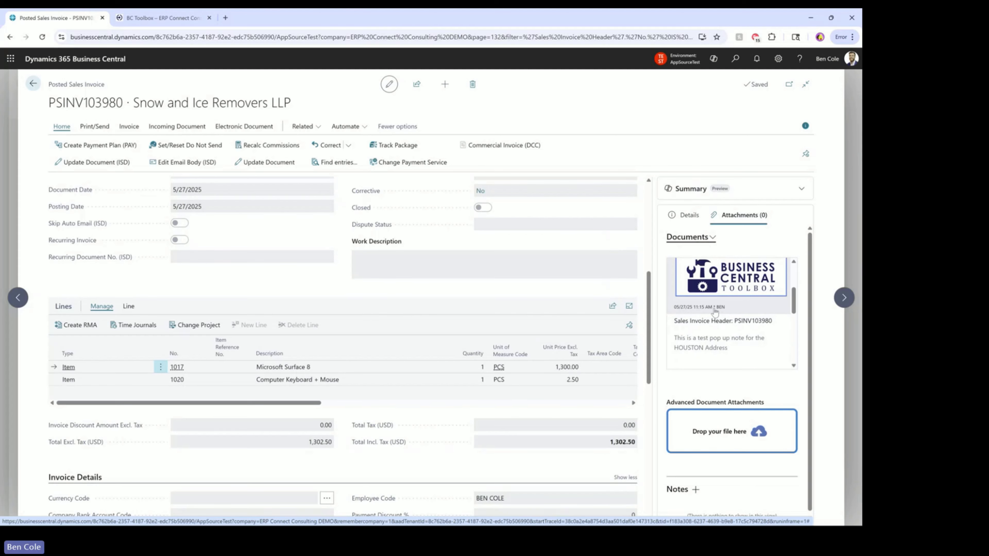
key("ctrl+plus")
key("ctrl+plus")
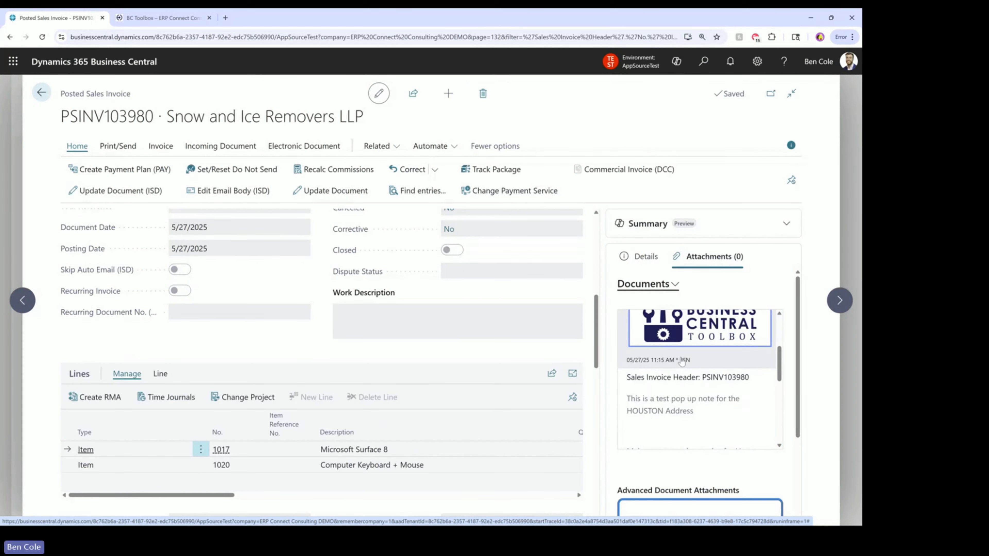
key("ctrl+0")
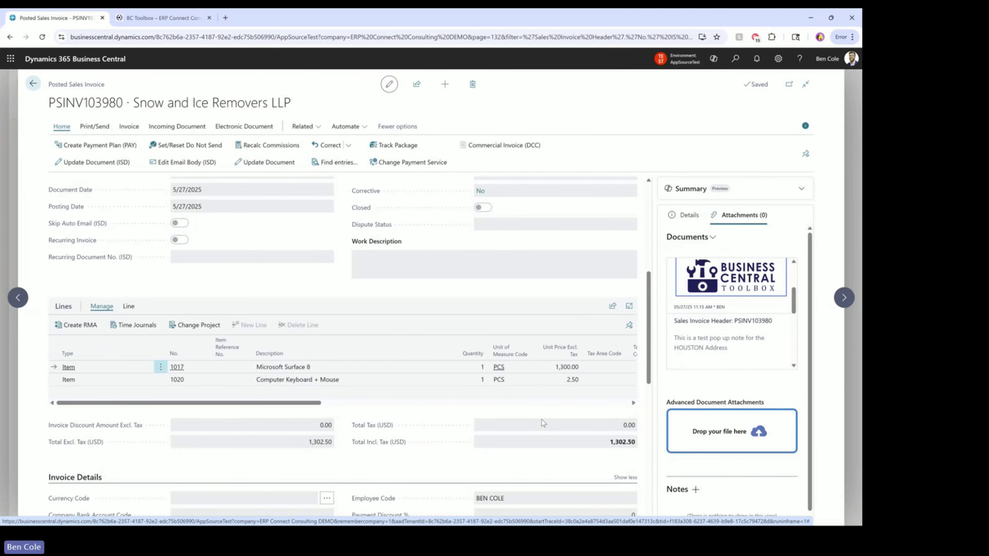
key("alt+Tab")
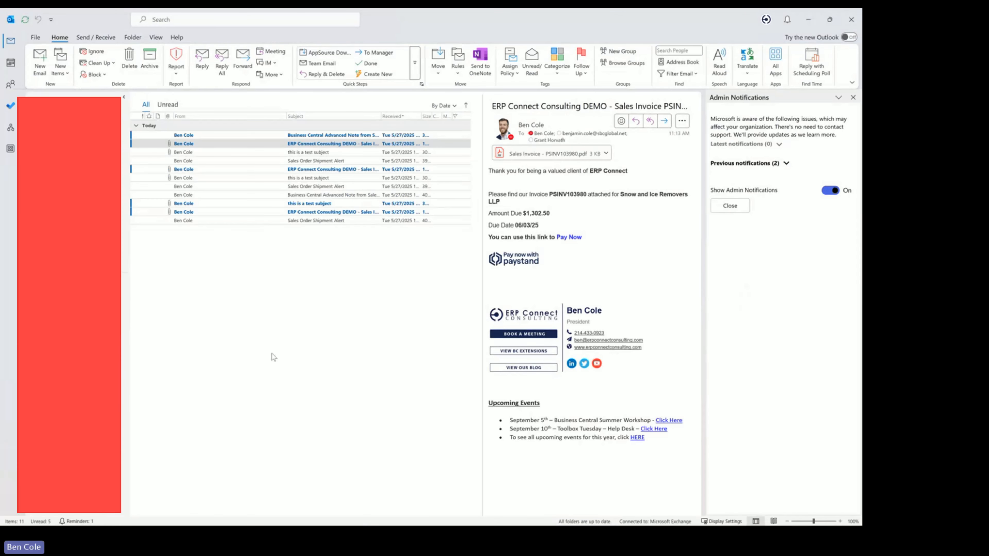
Open the newest Business Central Advanced Note email, resize the panes, close Admin Notifications and highlight PSINV103980
left_click(273, 136)
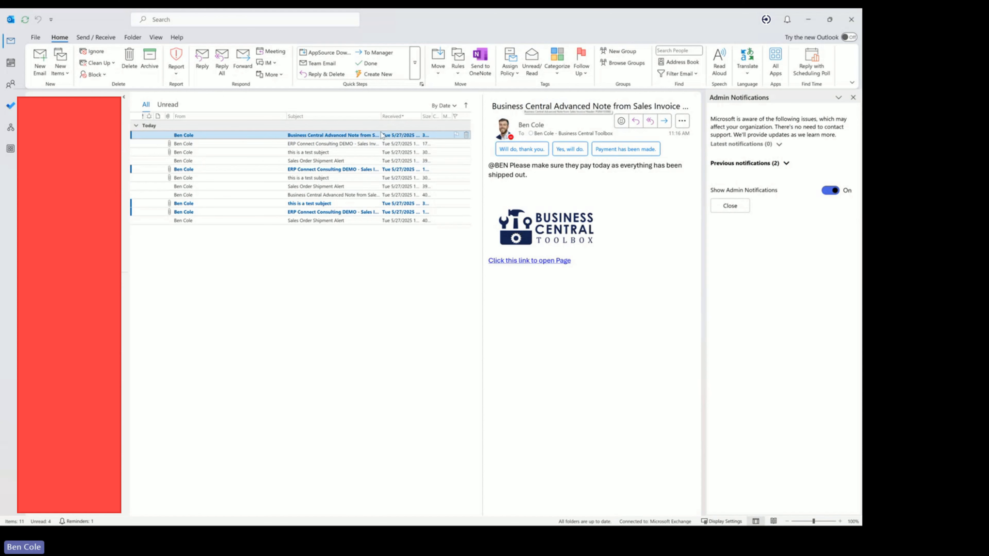
left_click_drag(483, 144, 306, 146)
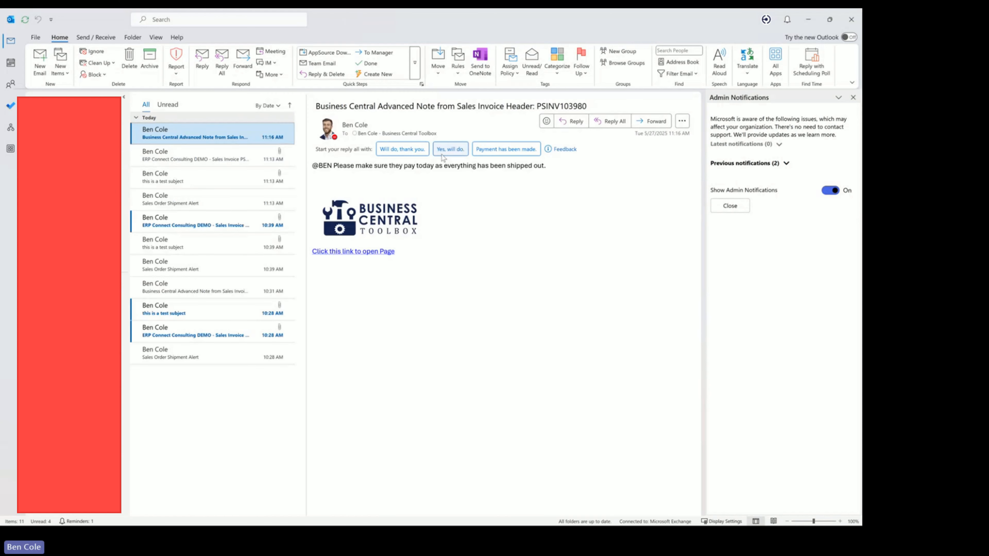
left_click_drag(536, 106, 588, 109)
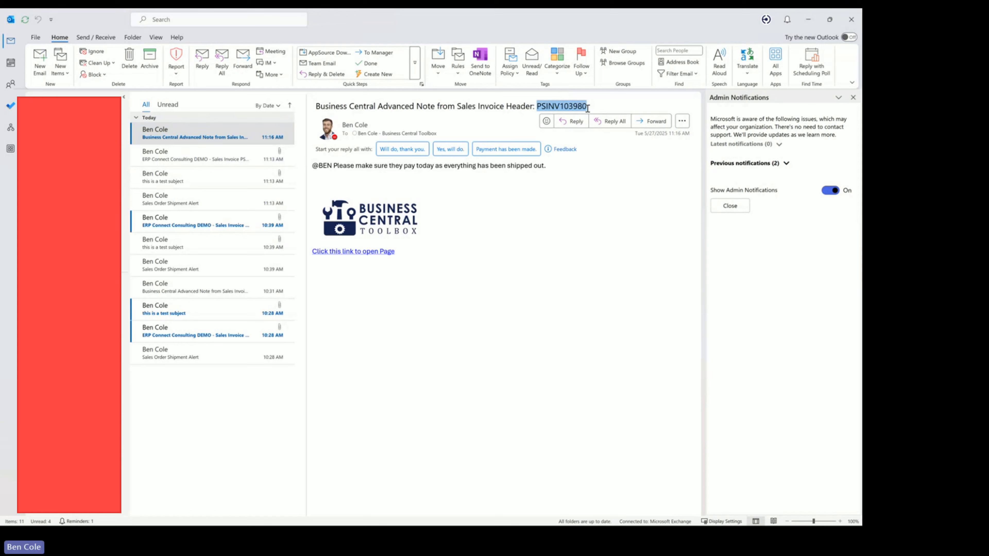
left_click(583, 108)
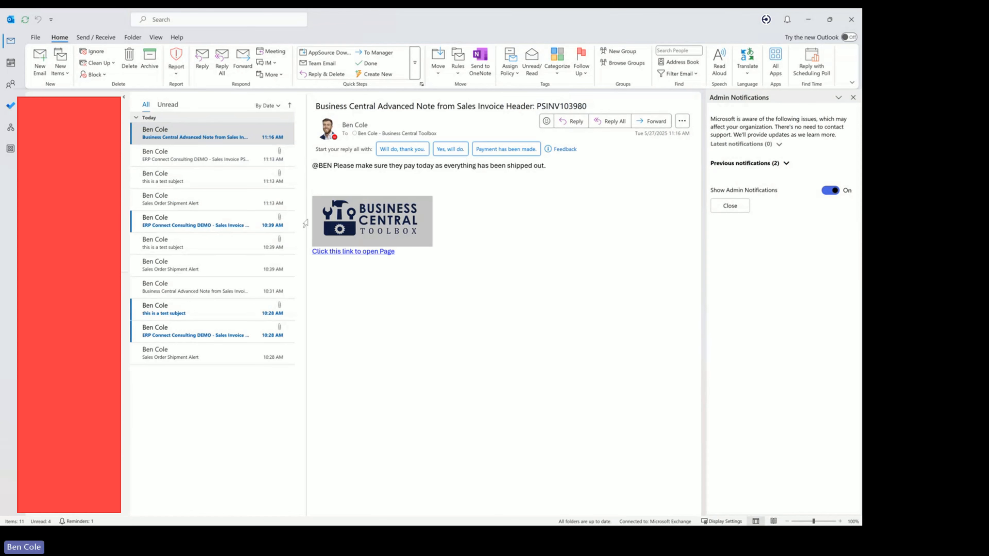
left_click(853, 97)
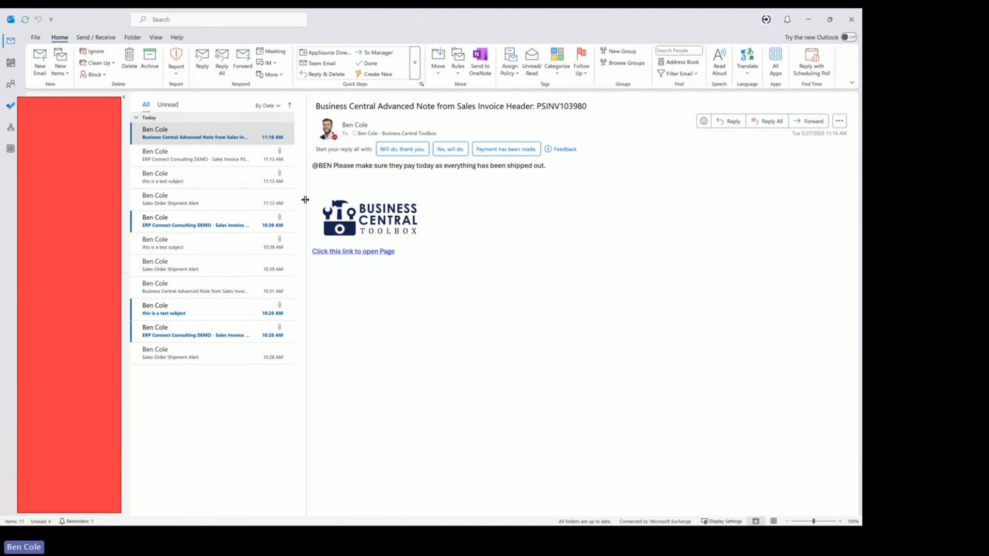
left_click_drag(305, 200, 416, 208)
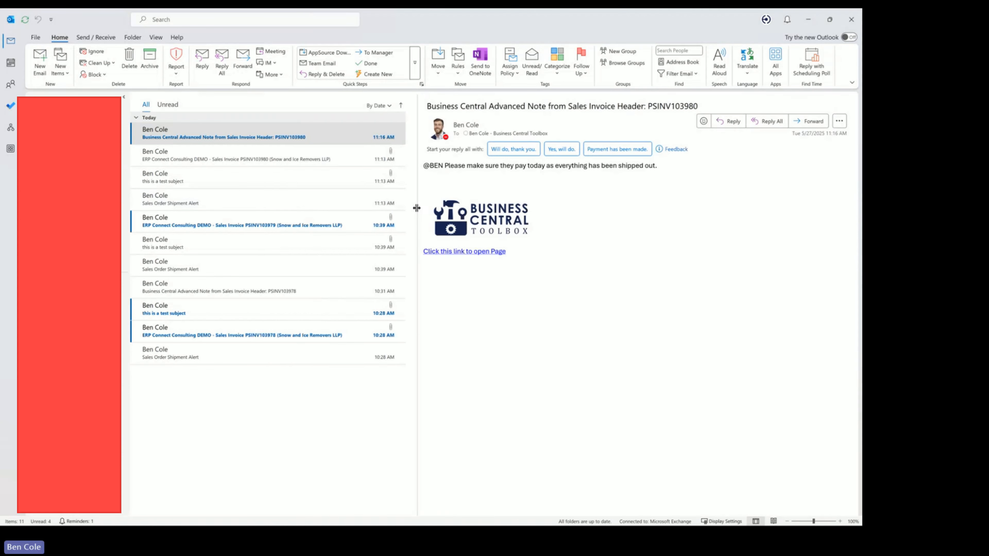
left_click_drag(646, 106, 695, 107)
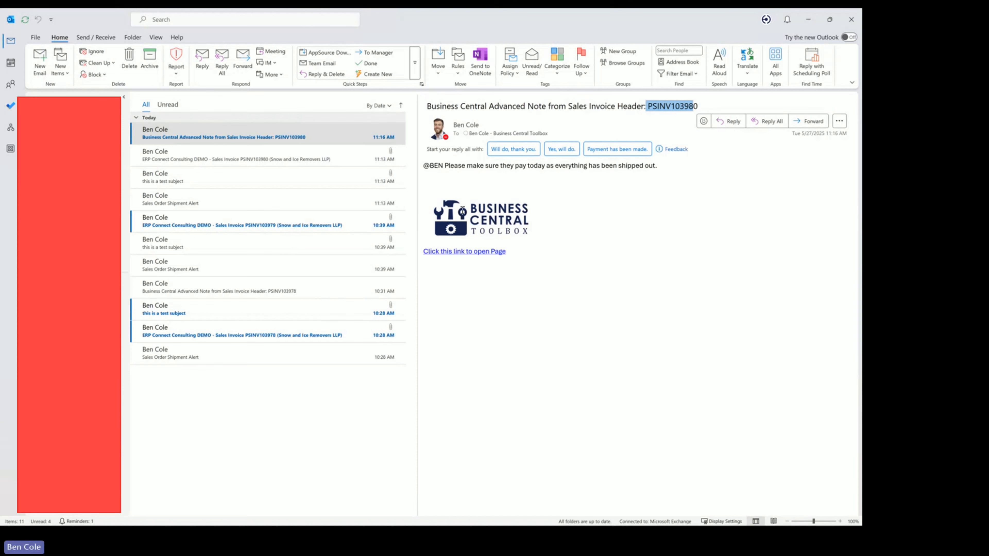
Open PSINV103980 via the email's page link, scroll the invoice, and open the FactBox Documents options
left_click(463, 252)
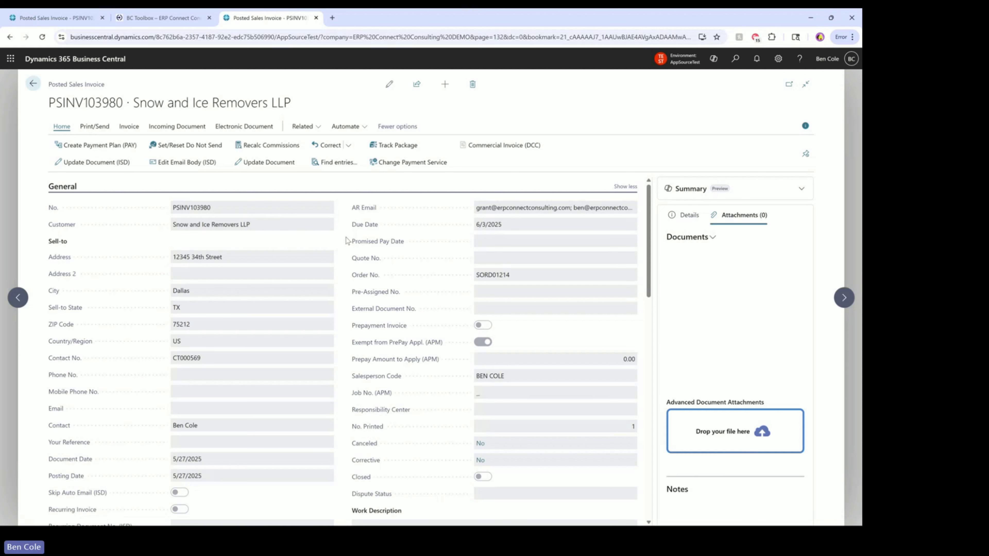
scroll(307, 319, "down", 5)
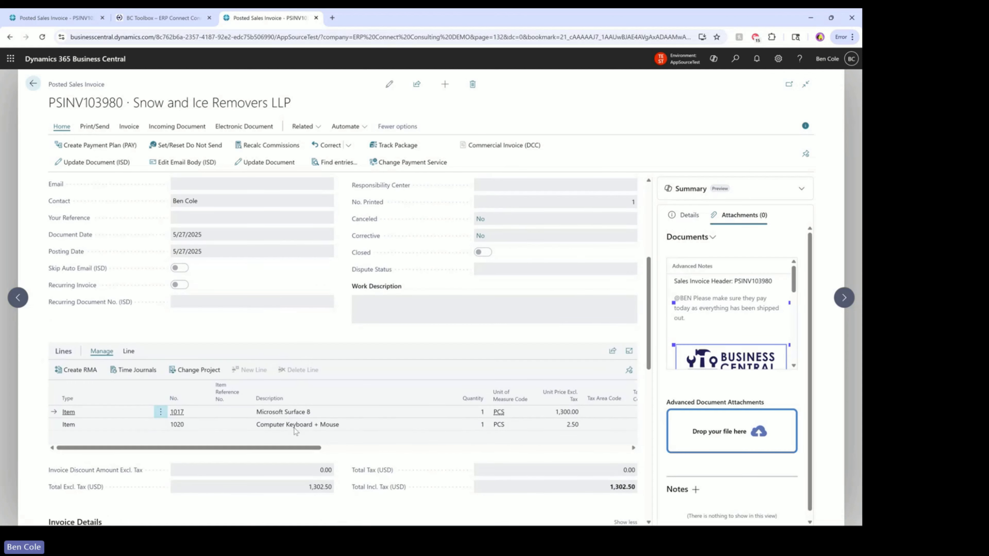
scroll(316, 425, "down", 5)
scroll(343, 410, "down", 4)
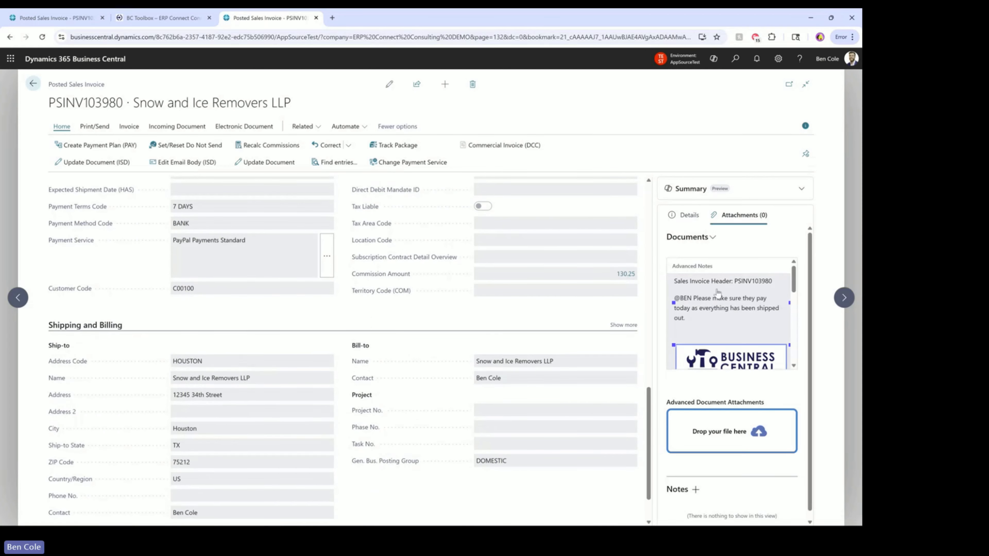
scroll(735, 316, "down", 1)
scroll(734, 316, "up", 1)
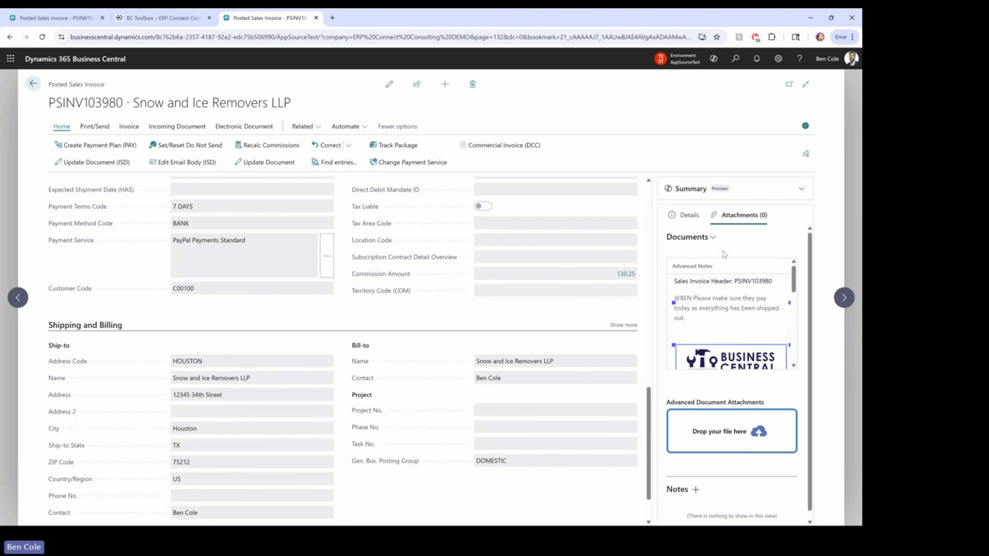
left_click(713, 237)
Add an advanced note to invoice PSINV103980 tagging the colleague with 'thanks this has been completed'
left_click(687, 253)
left_click(394, 294)
type("@")
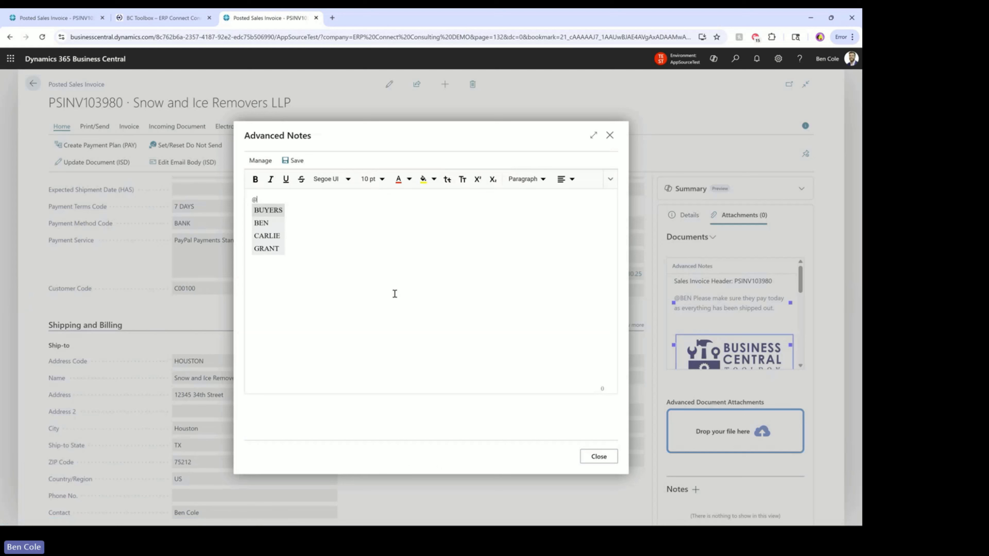
type("BEN th")
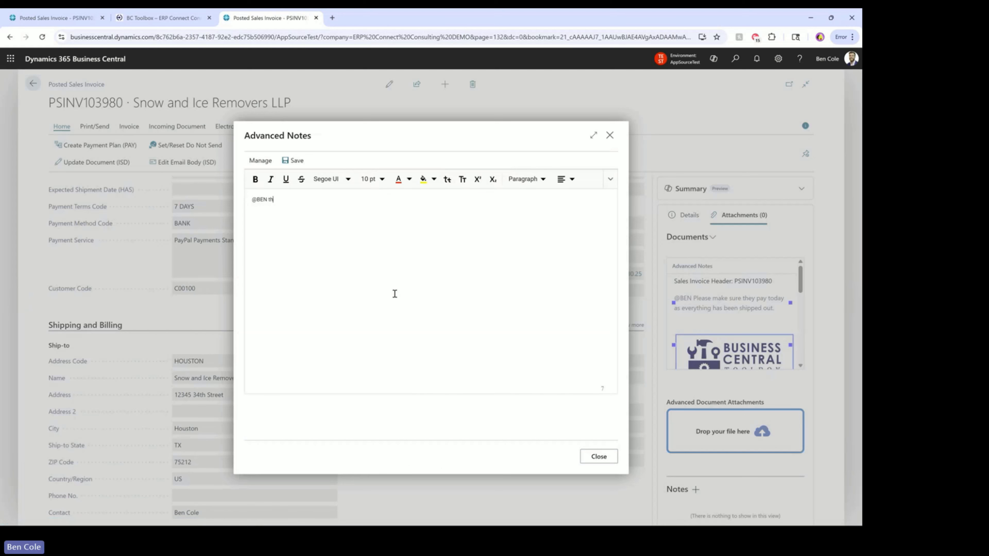
type("anks this has been completed.")
left_click(297, 162)
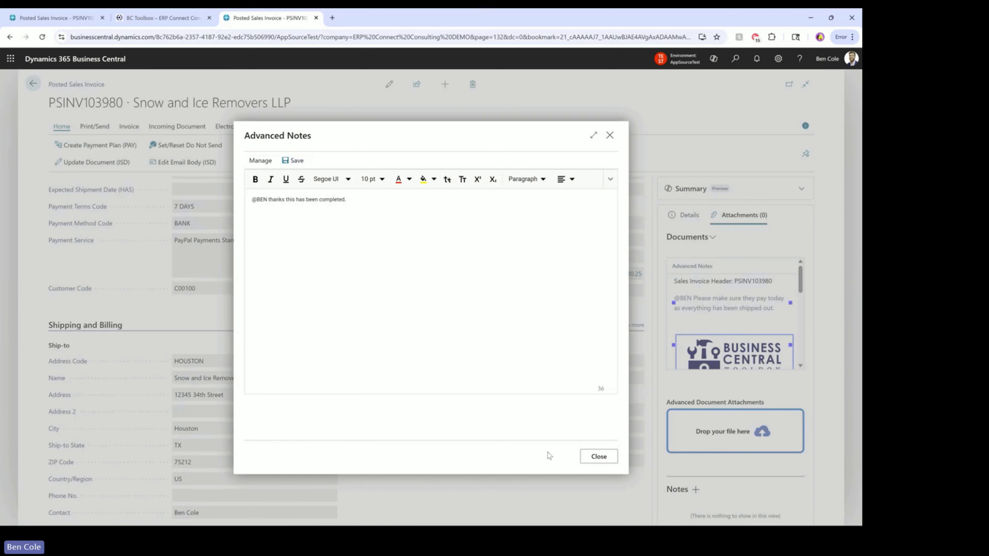
left_click(592, 458)
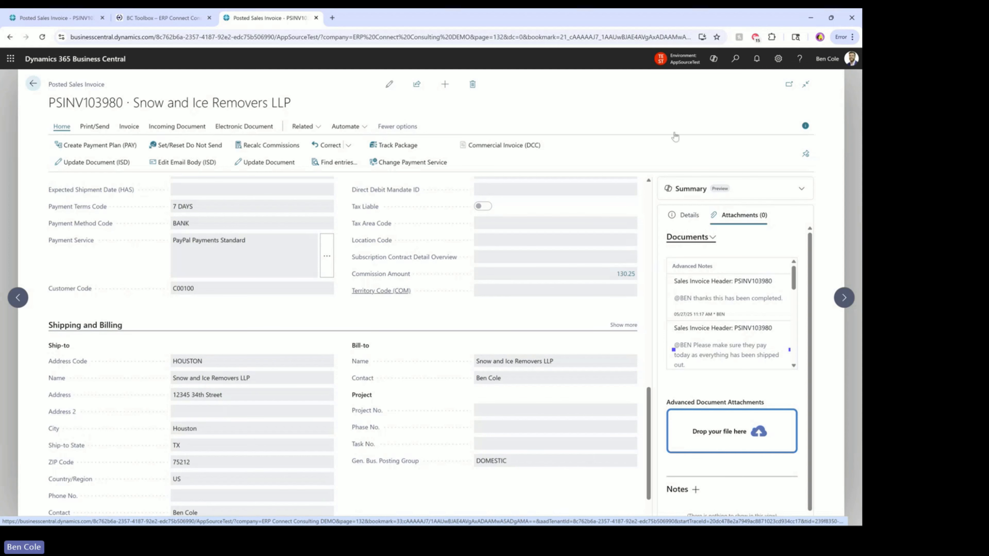
left_click(731, 61)
type("emai")
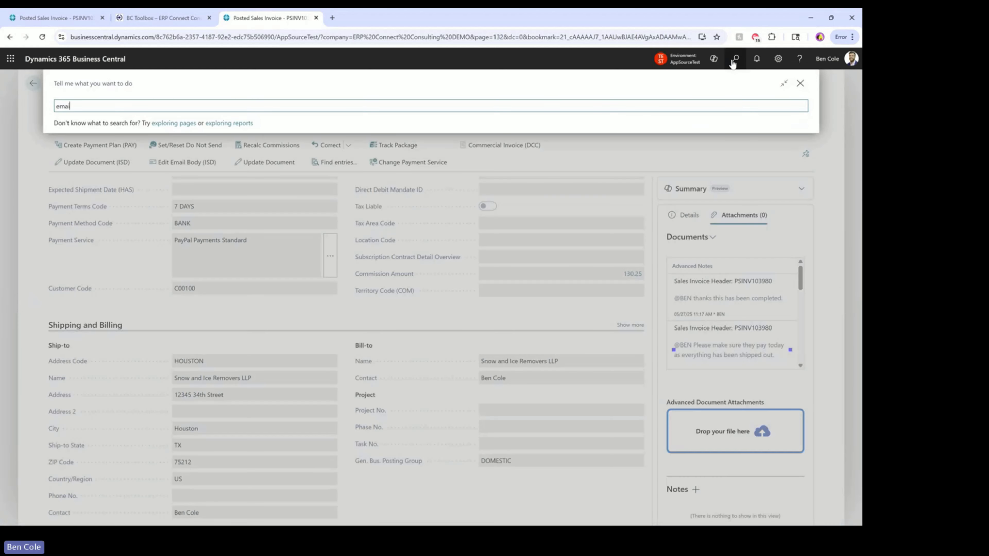
type("l account")
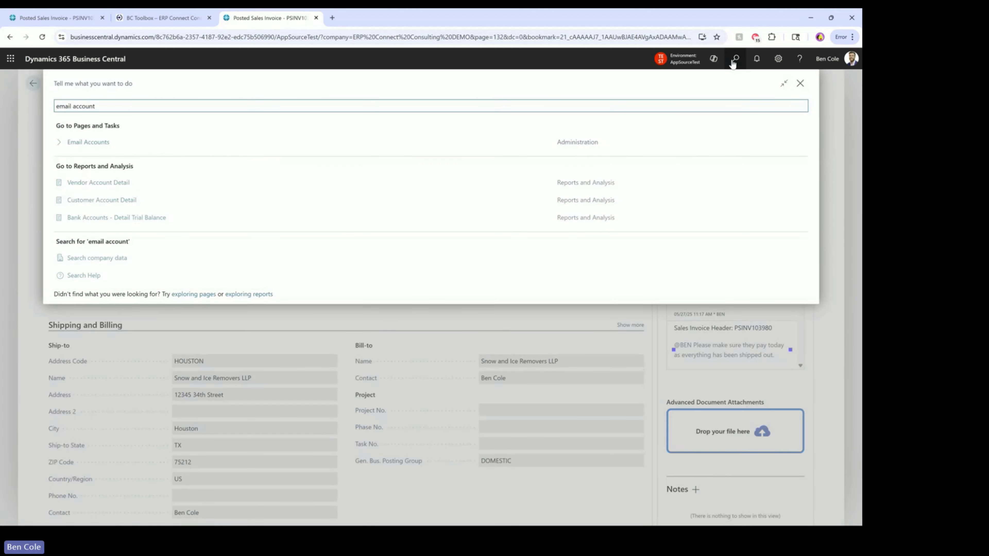
key("Return")
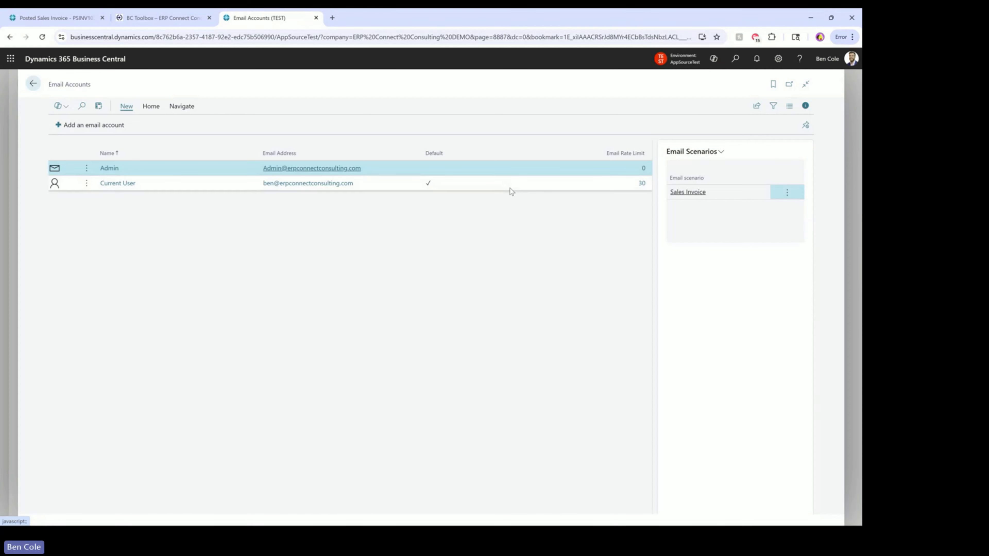
left_click(857, 105)
left_click(734, 59)
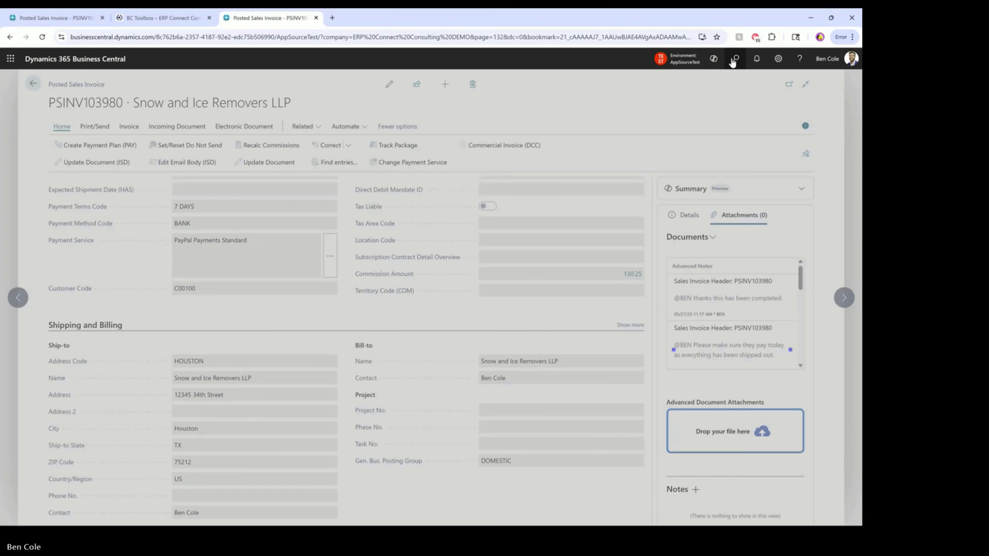
Search Tell Me for 'ANT' and open the Advanced Notifications Setup (ANT) page
type("ANT")
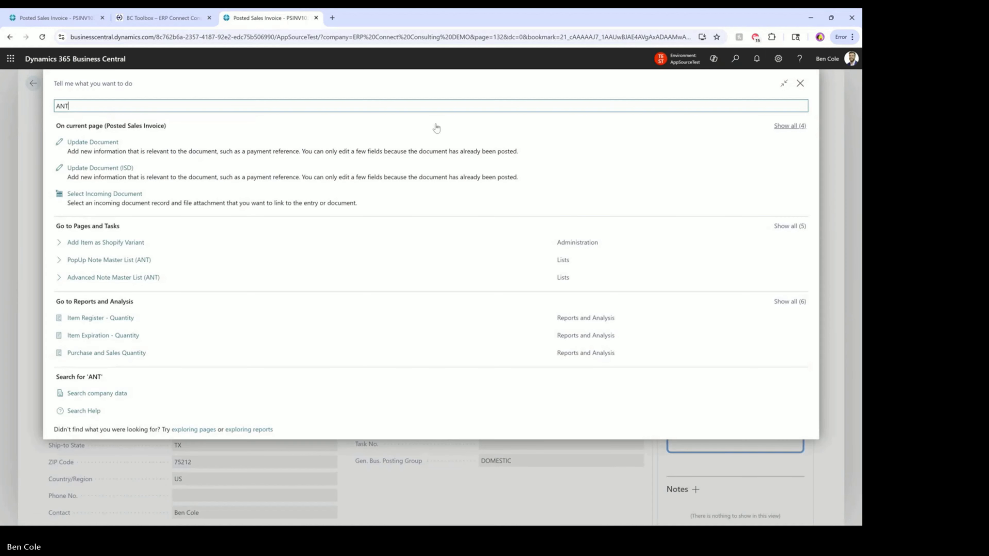
left_click(160, 229)
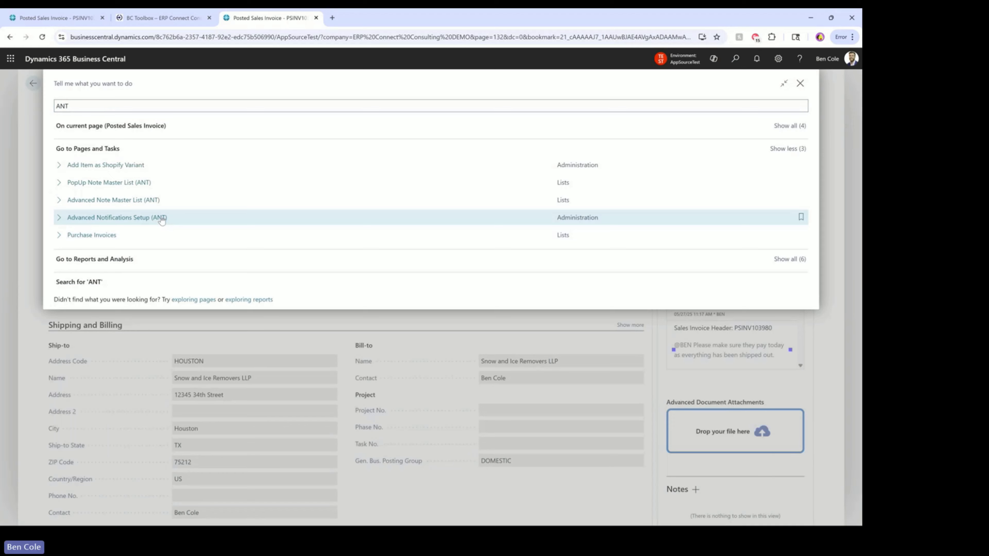
left_click(162, 219)
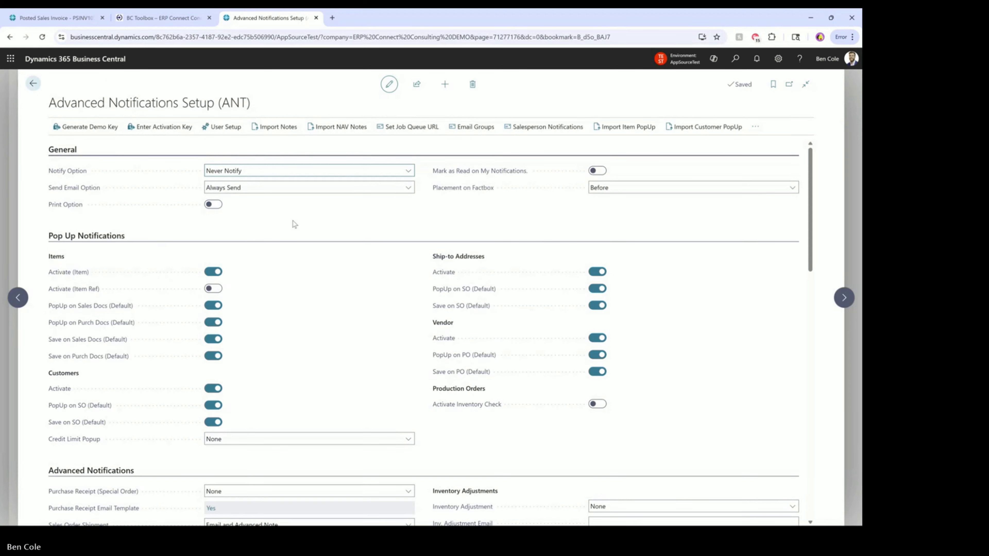
Scroll up and down through the Advanced Notifications Setup page to review its settings
scroll(412, 204, "down", 15)
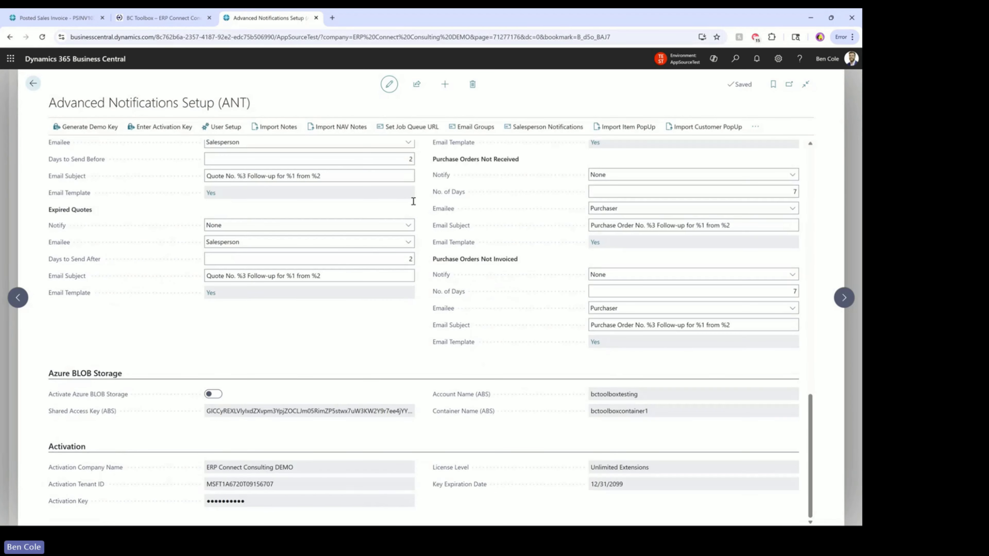
scroll(413, 201, "up", 8)
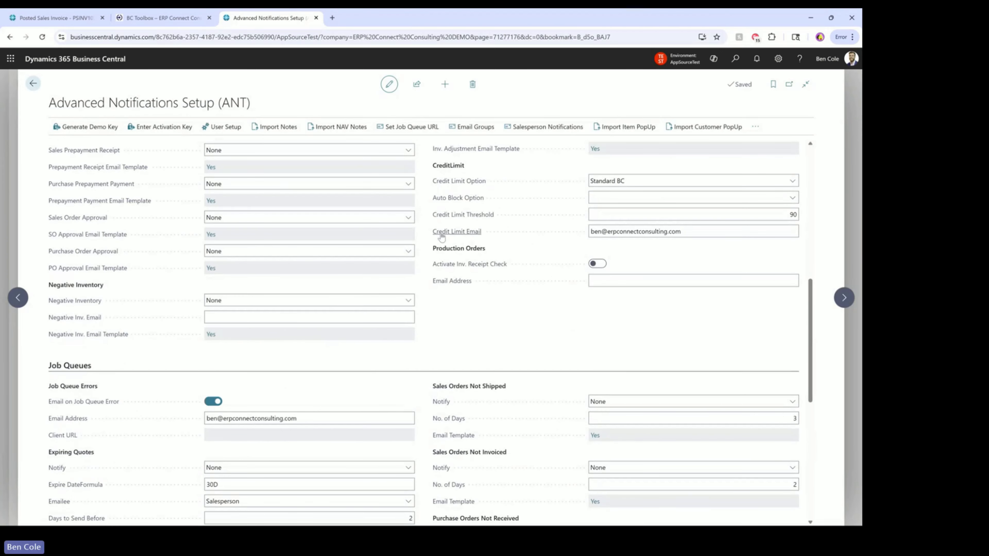
scroll(425, 232, "down", 8)
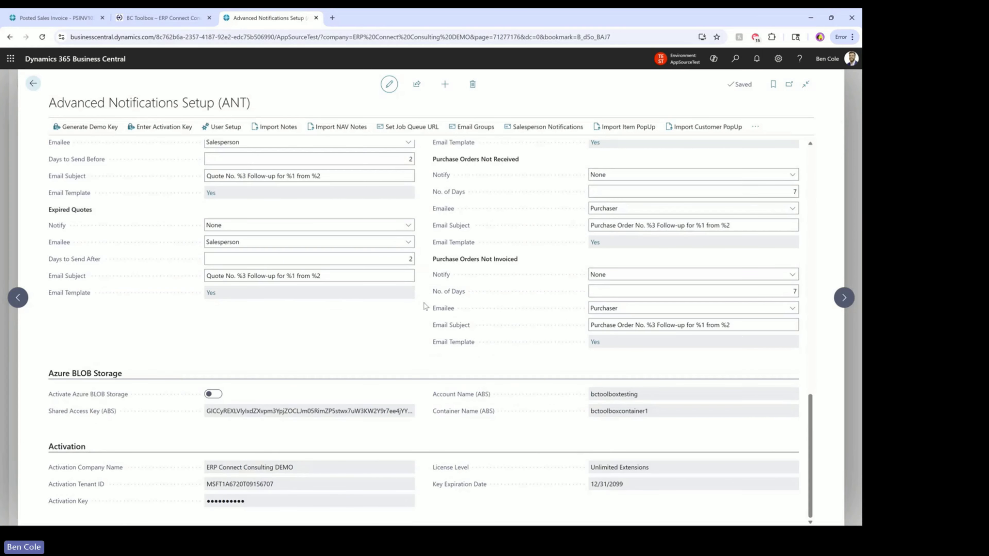
scroll(424, 310, "up", 10)
scroll(424, 313, "up", 1)
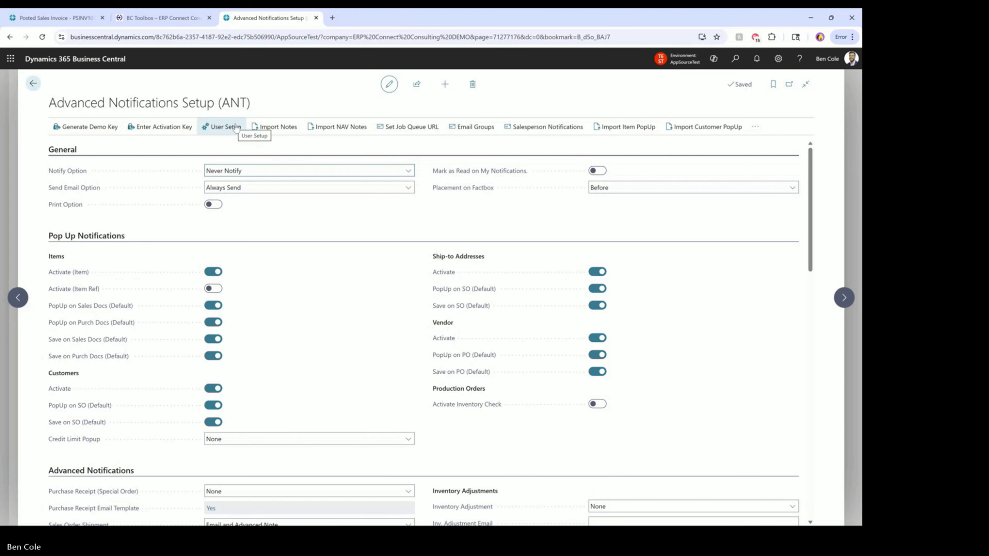
left_click(227, 131)
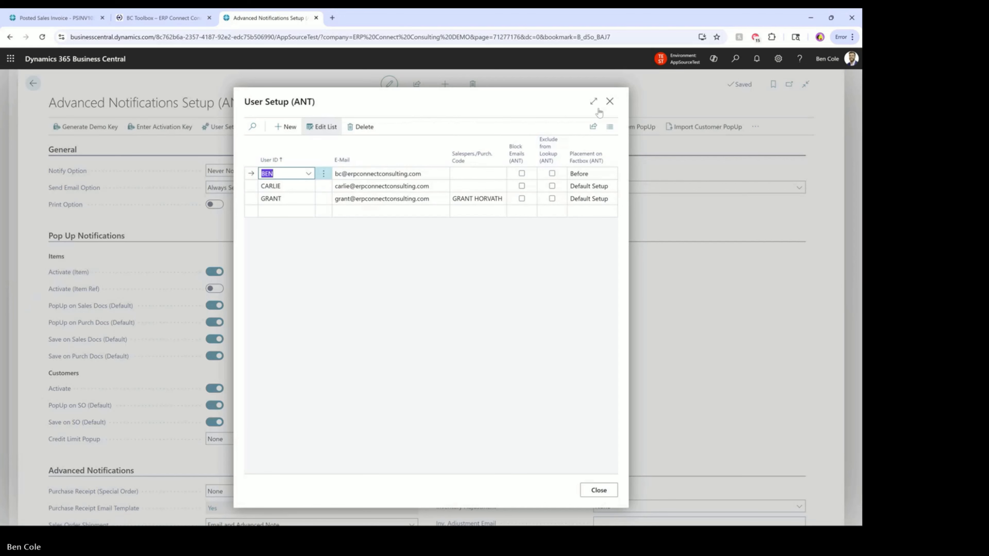
left_click(611, 102)
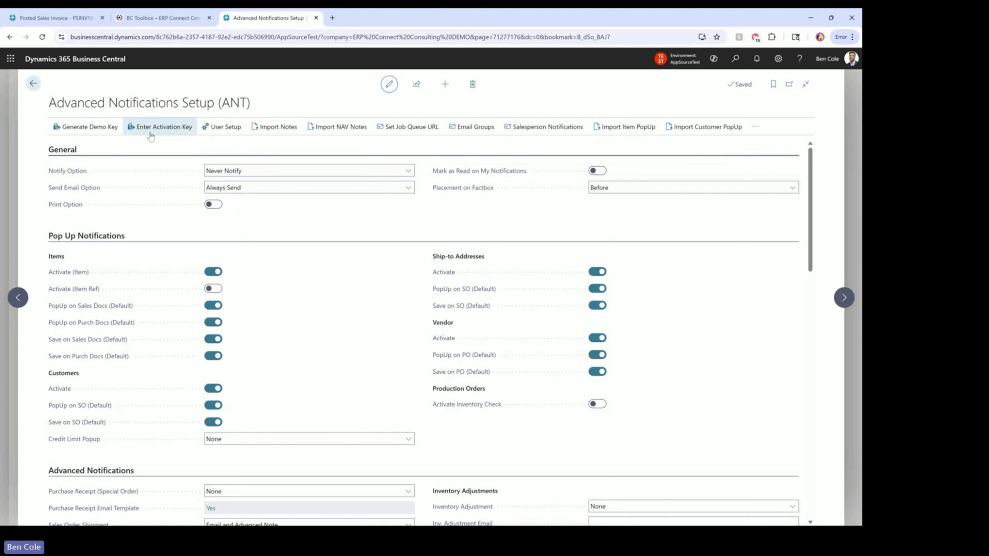
left_click(217, 132)
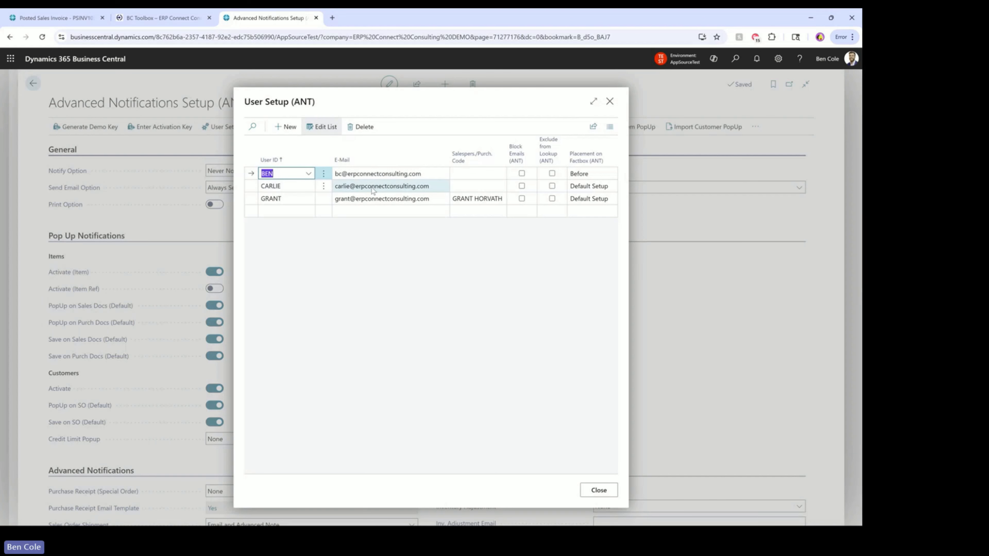
left_click(599, 490)
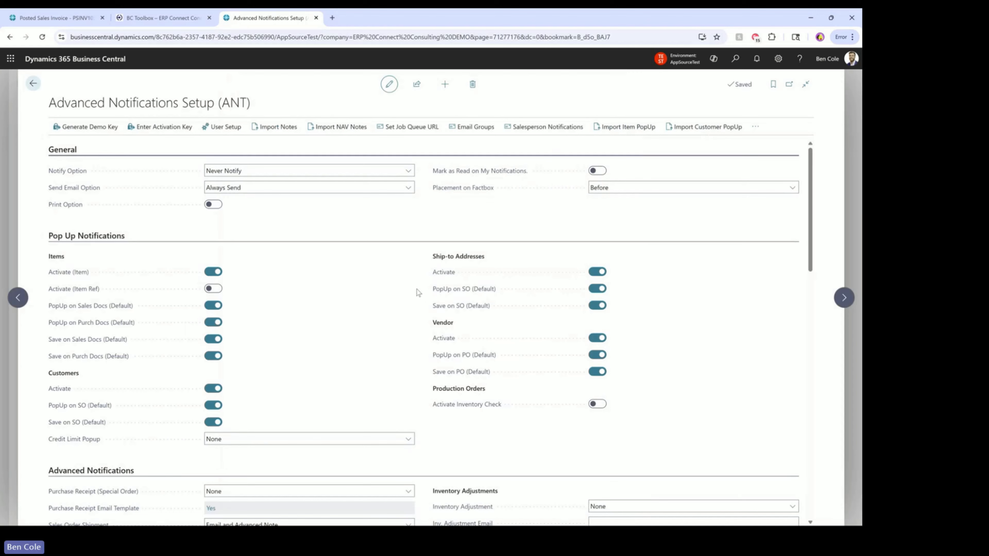
left_click(471, 128)
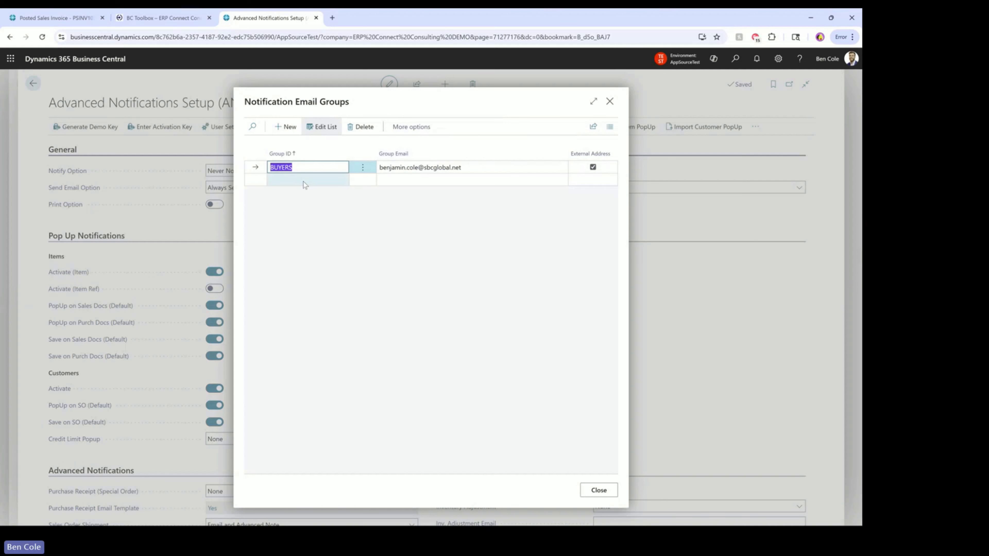
left_click(304, 177)
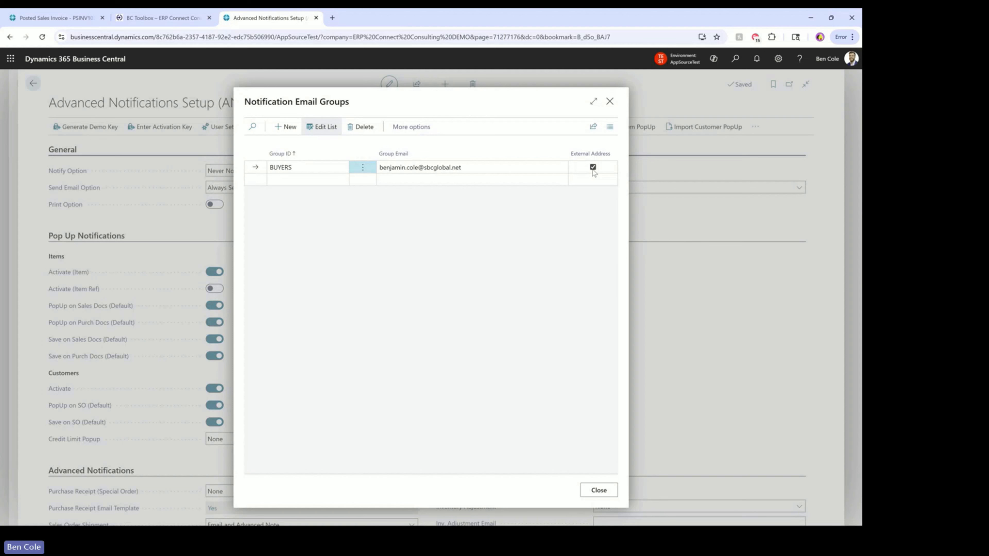
left_click(332, 183)
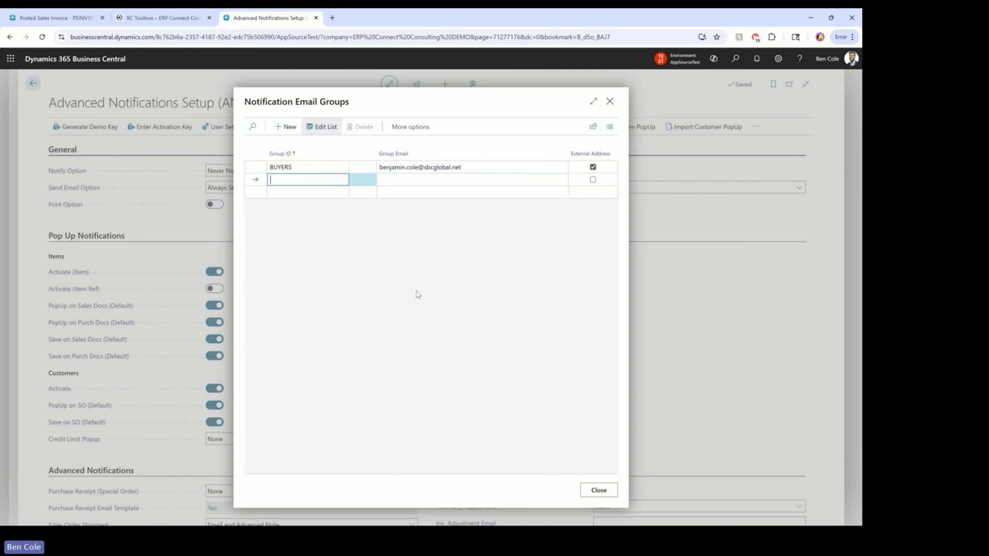
left_click(598, 490)
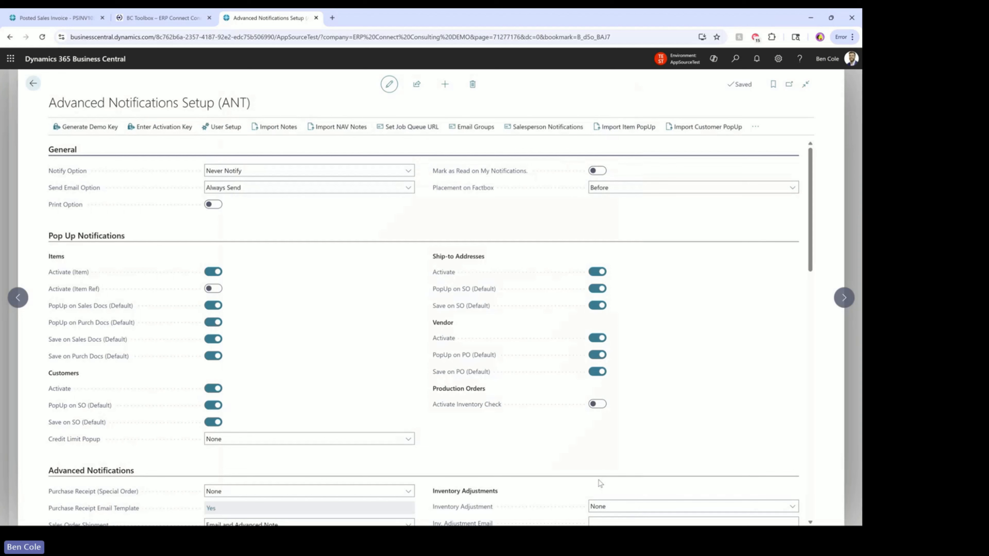
left_click(231, 132)
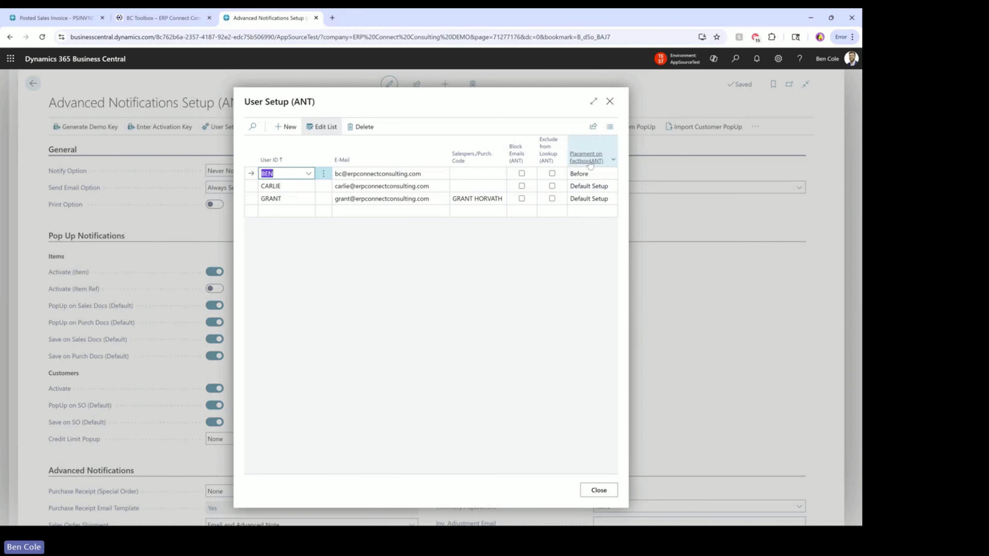
left_click(606, 176)
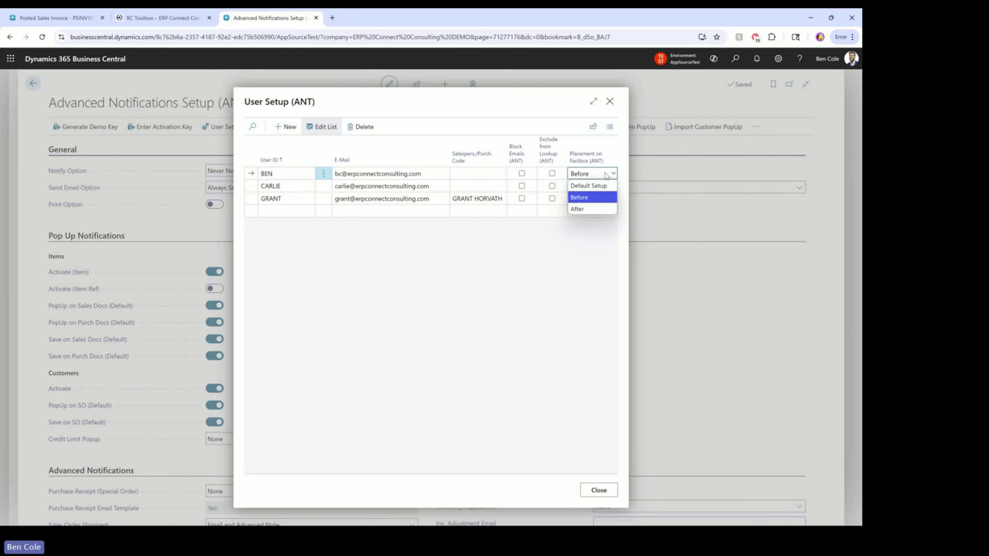
left_click(606, 173)
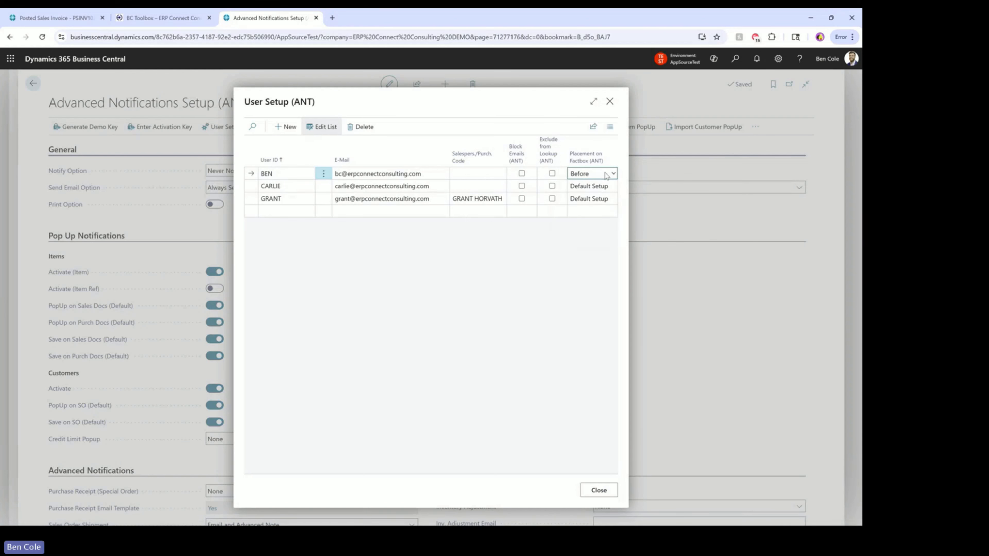
left_click(557, 299)
left_click(599, 490)
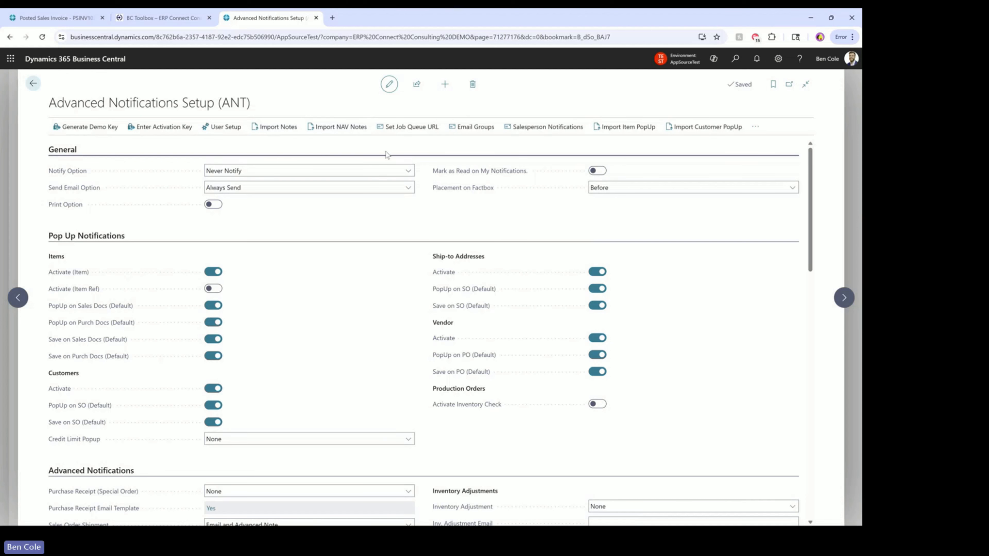
Review Salesperson Notifications Setup full width, keeping Notify on Shipment for sales order ship, then close it
left_click(551, 134)
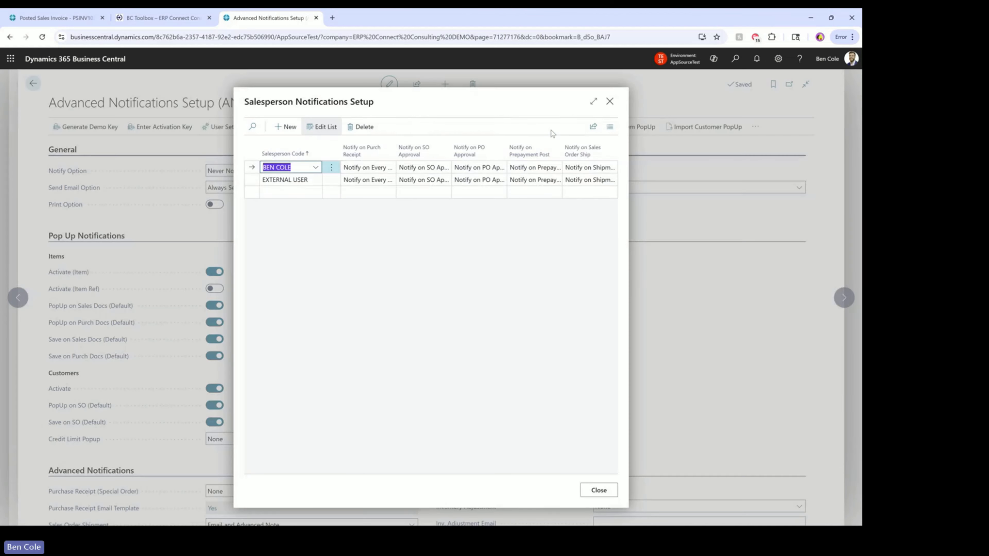
left_click(594, 102)
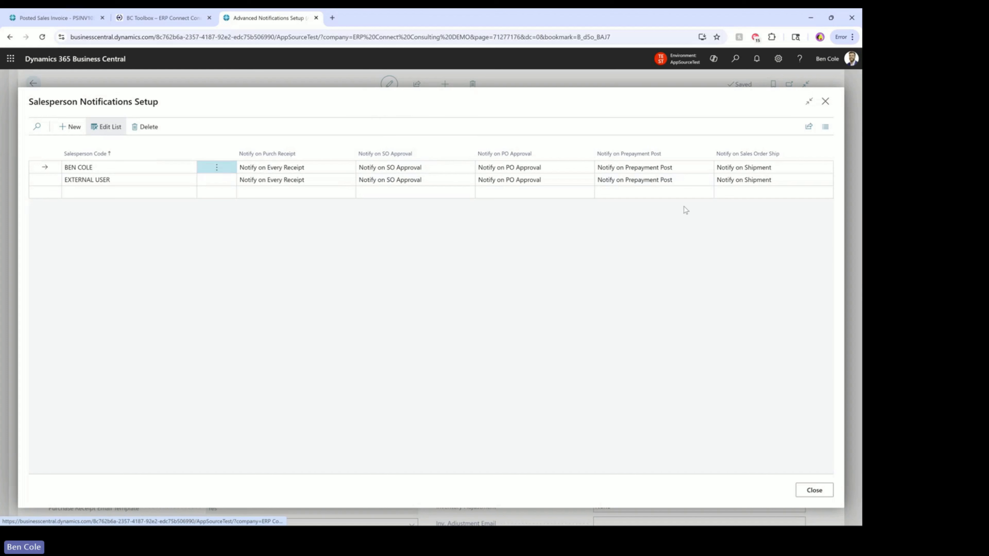
left_click(748, 168)
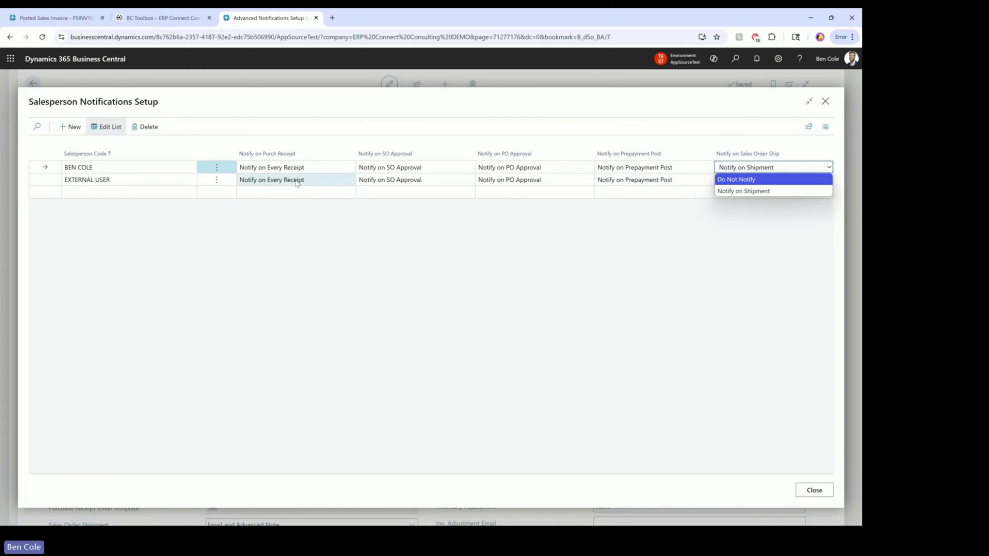
left_click(729, 256)
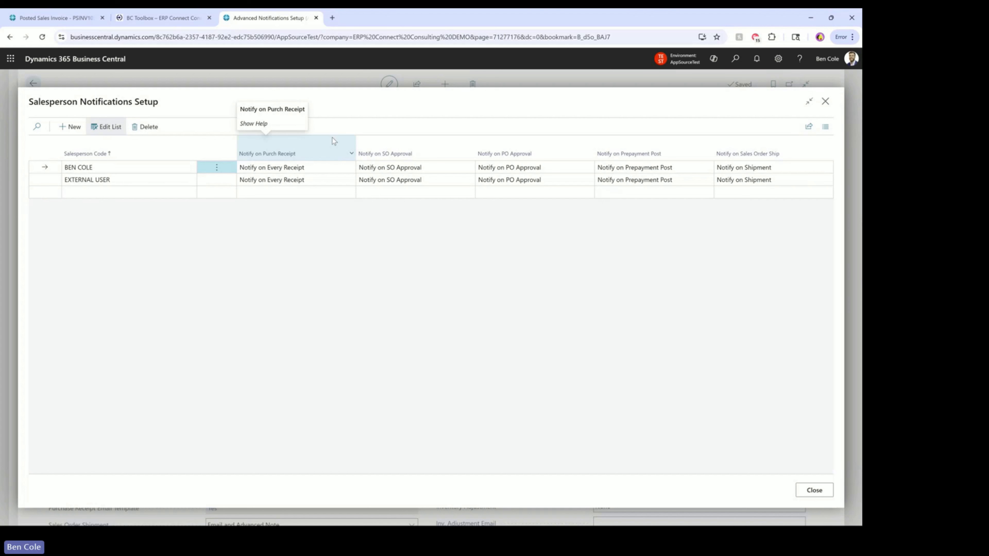
left_click(825, 102)
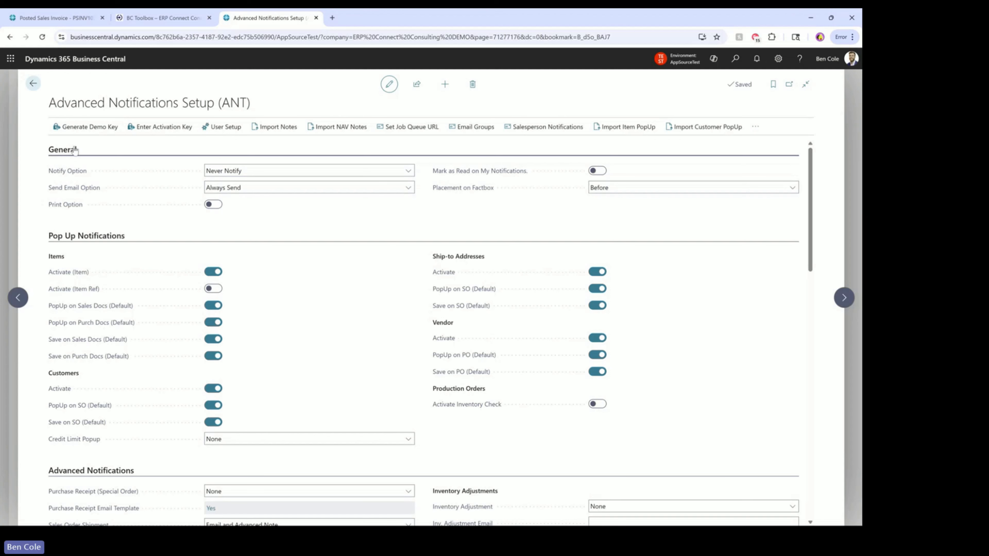
left_click(281, 172)
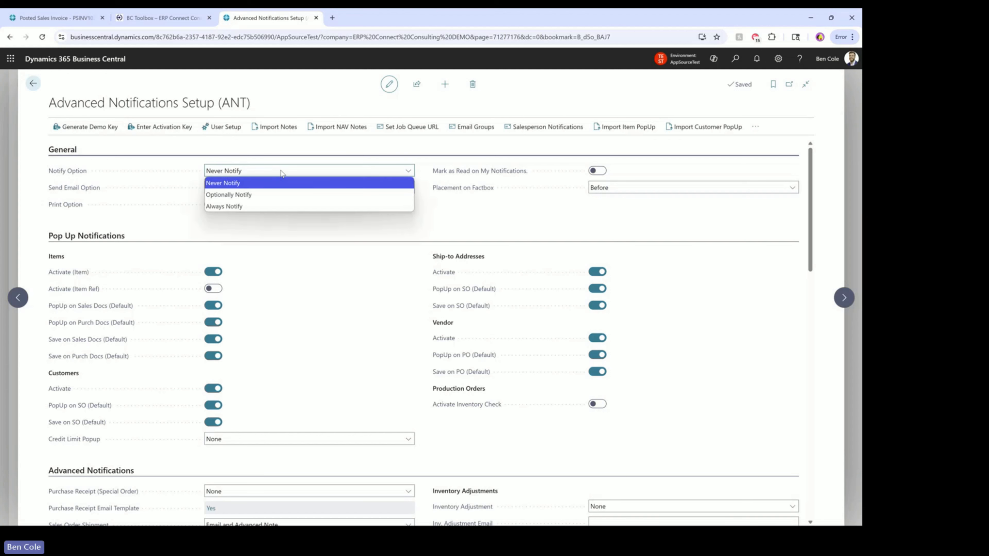
left_click(282, 173)
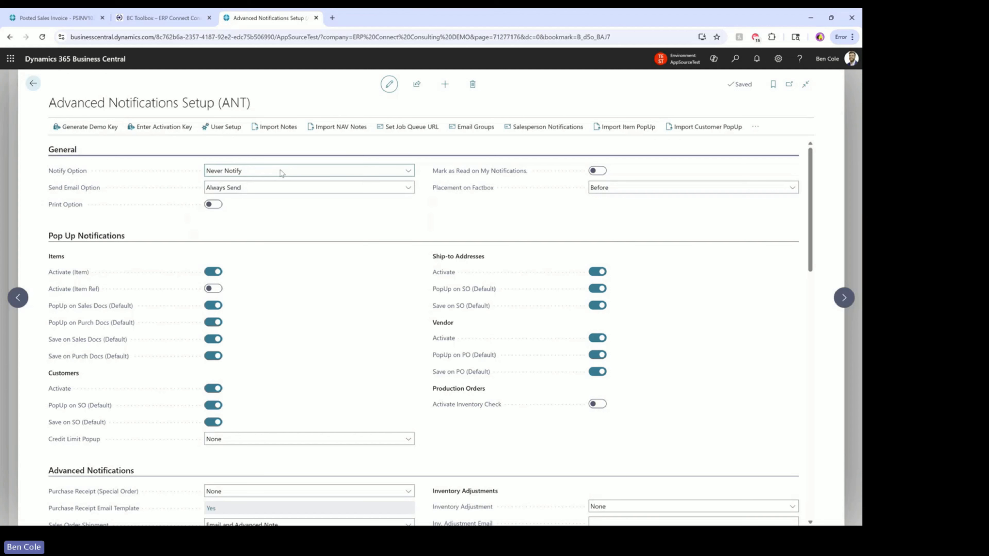
left_click(299, 188)
left_click(299, 188)
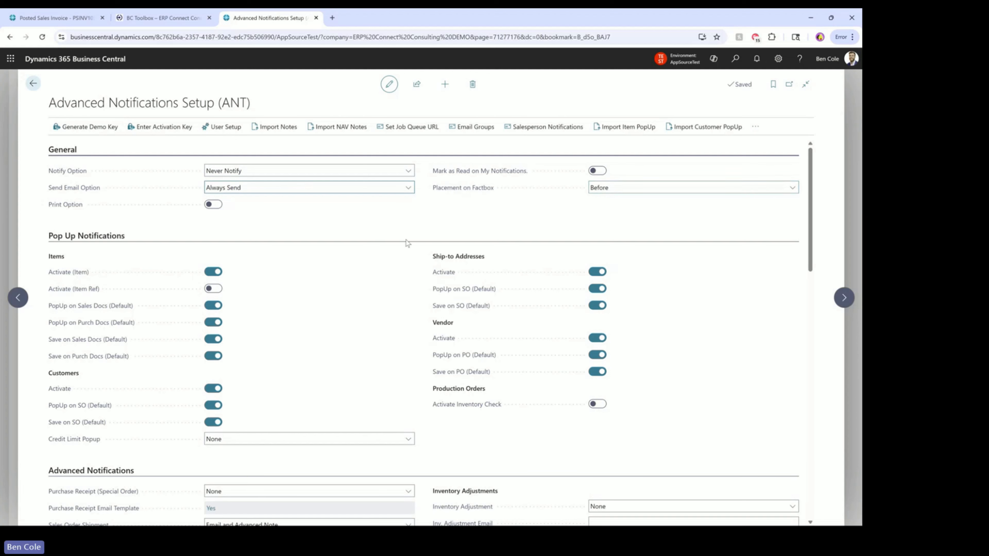
left_click_drag(813, 183, 821, 210)
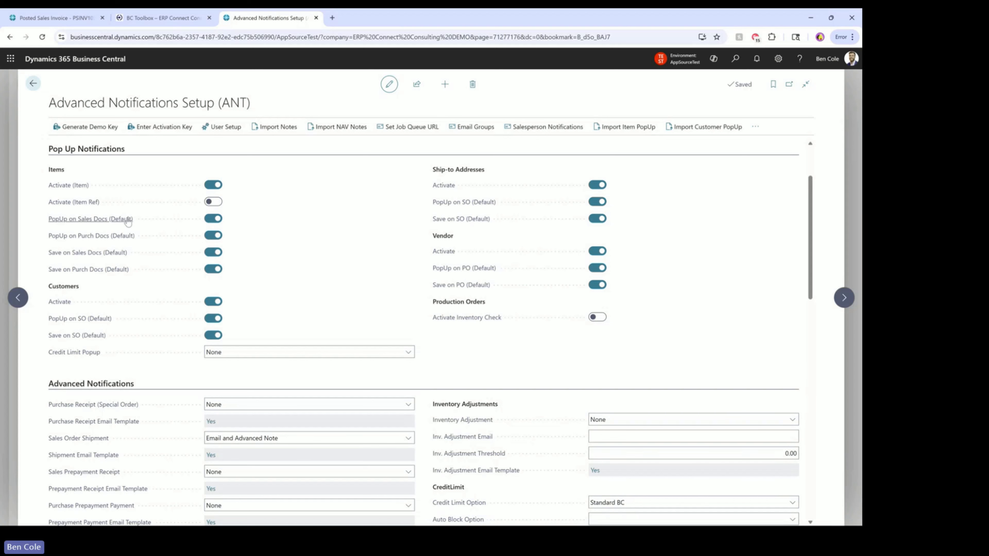
mouse_move(128, 221)
left_click(279, 353)
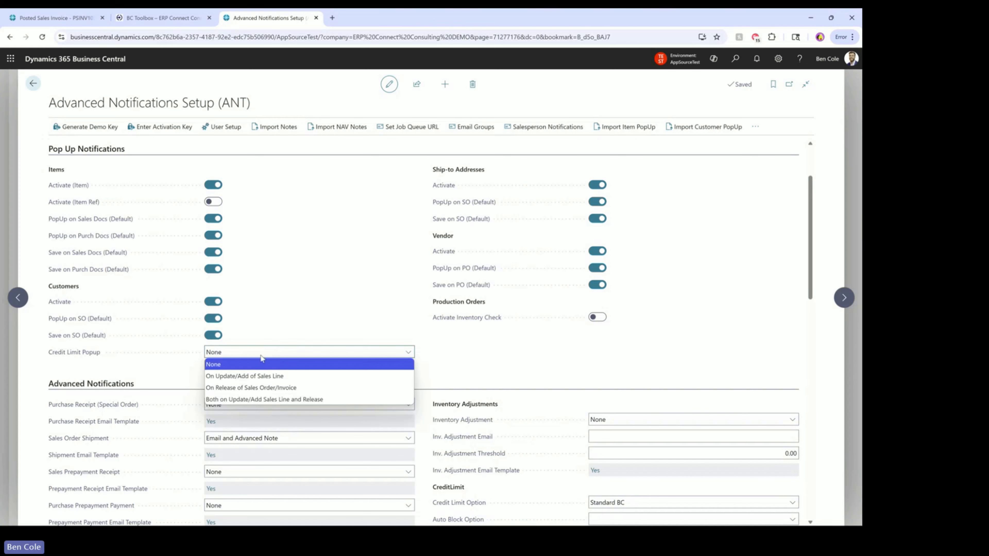
left_click(262, 364)
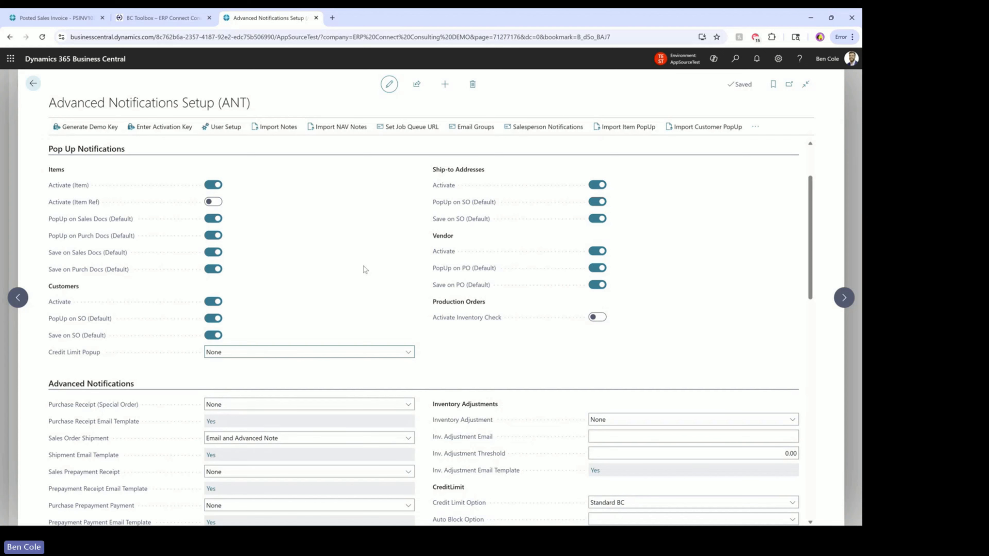
scroll(399, 314, "up", 3)
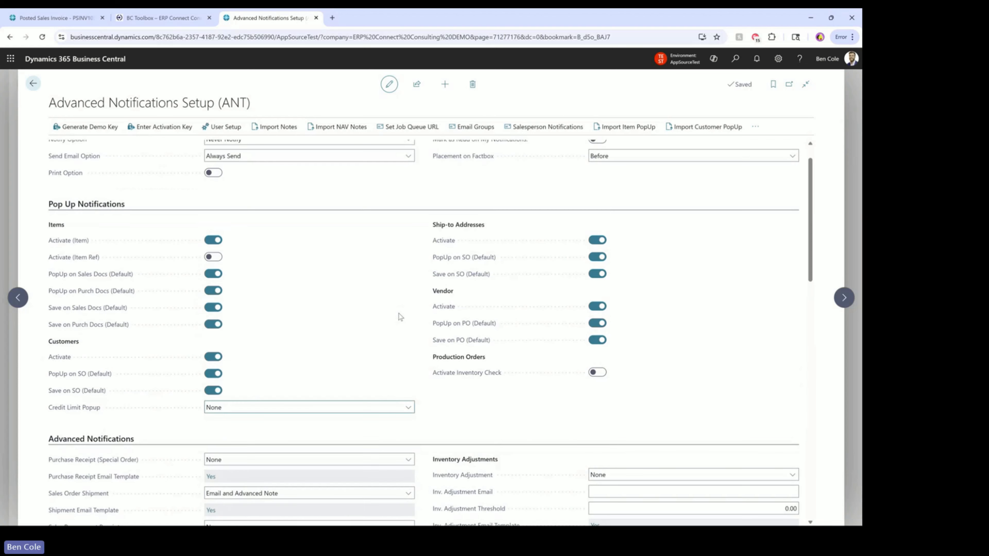
scroll(402, 317, "down", 3)
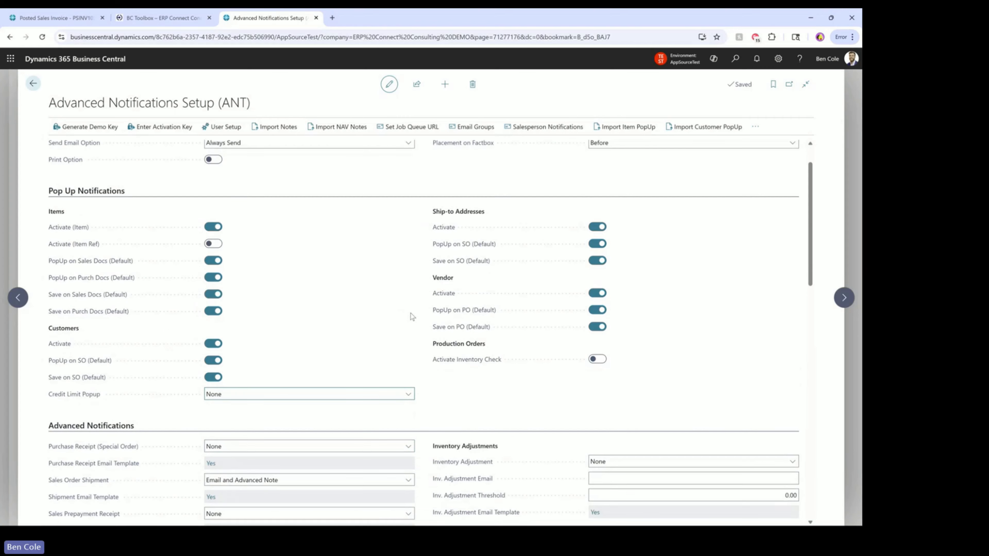
scroll(426, 325, "down", 4)
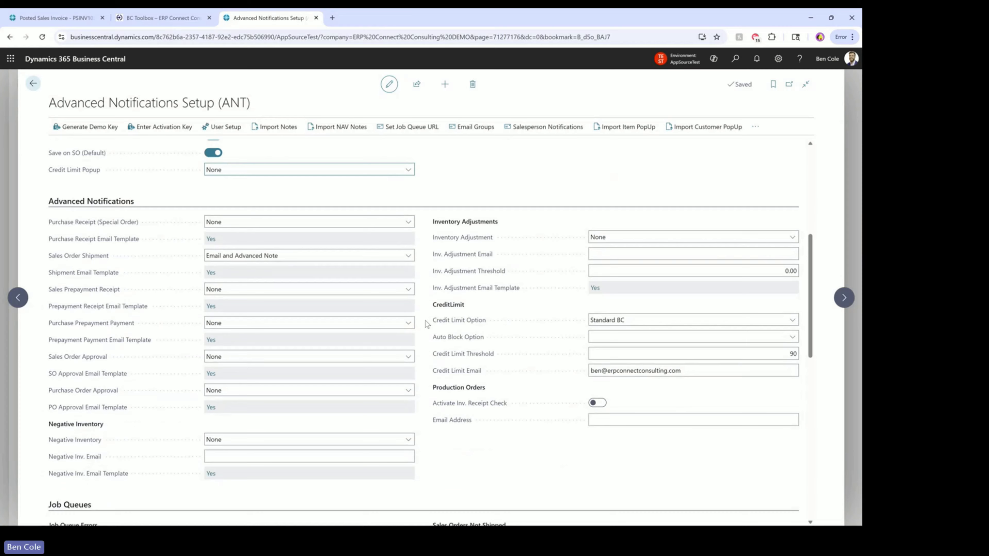
Keep Sales Order Shipment at Email and Advanced Note and open the Sales Shipment Email Body template
scroll(426, 323, "down", 1)
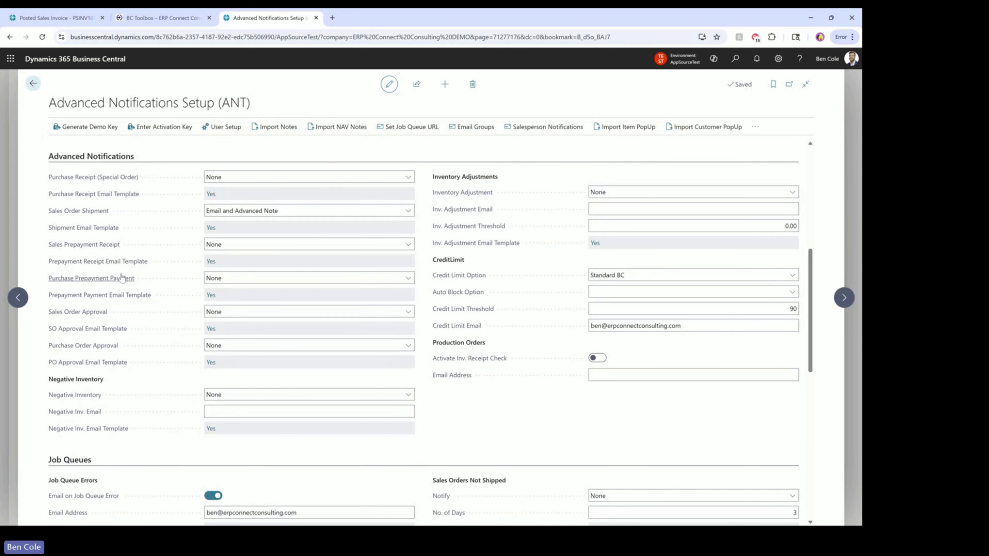
mouse_move(88, 215)
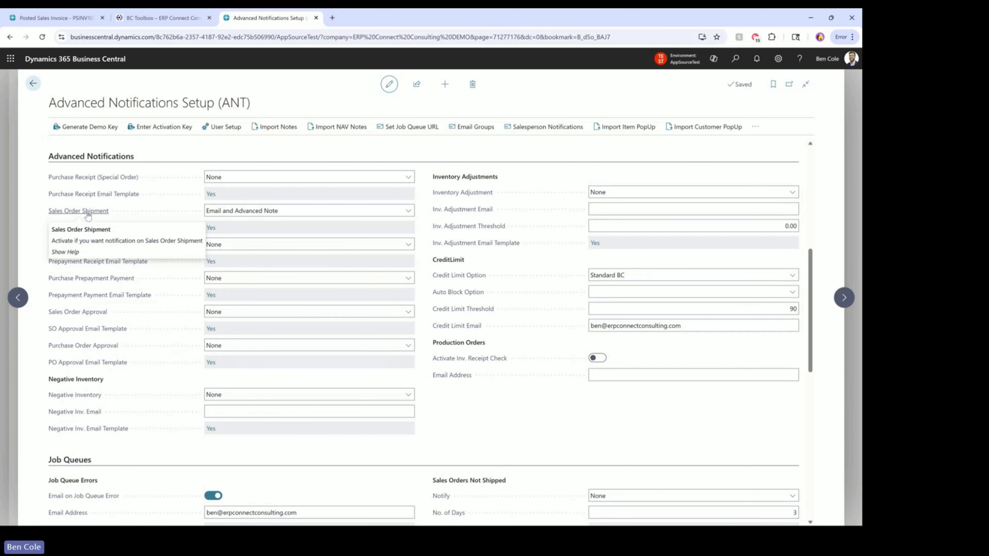
left_click(299, 215)
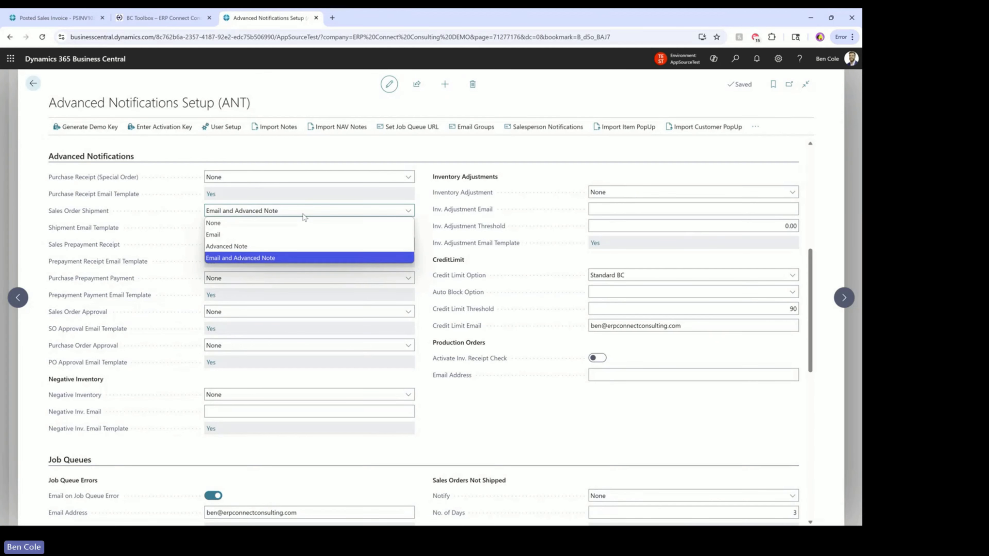
left_click(305, 217)
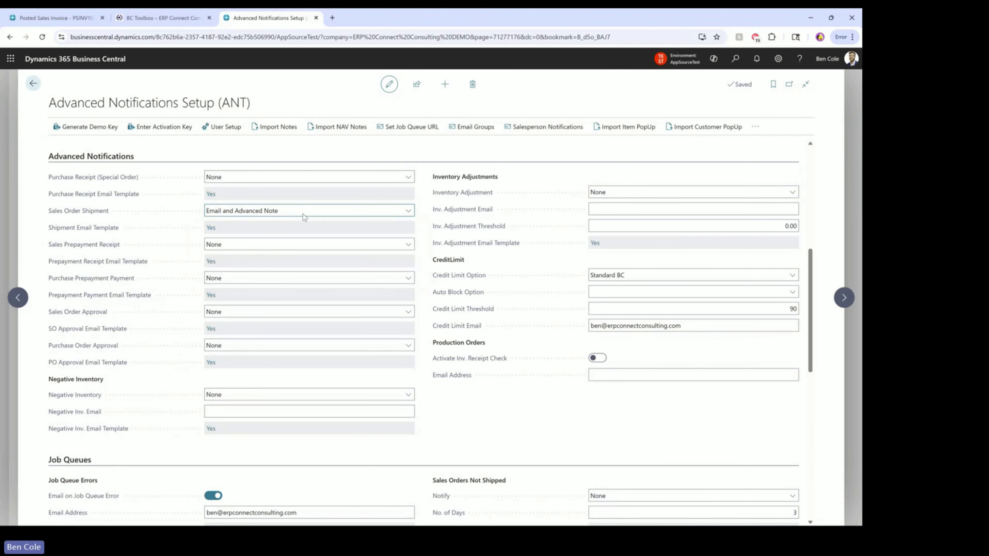
left_click(215, 228)
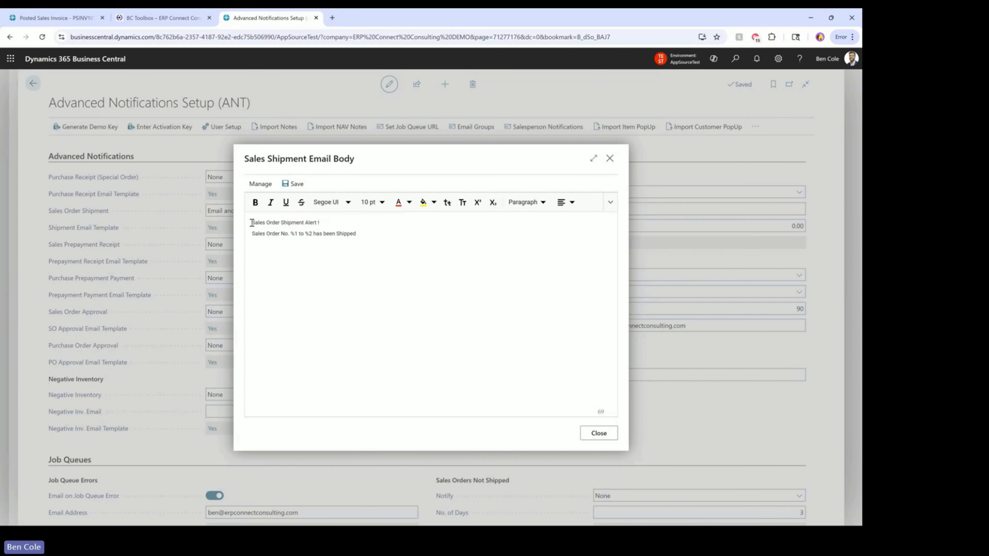
left_click_drag(252, 223, 327, 223)
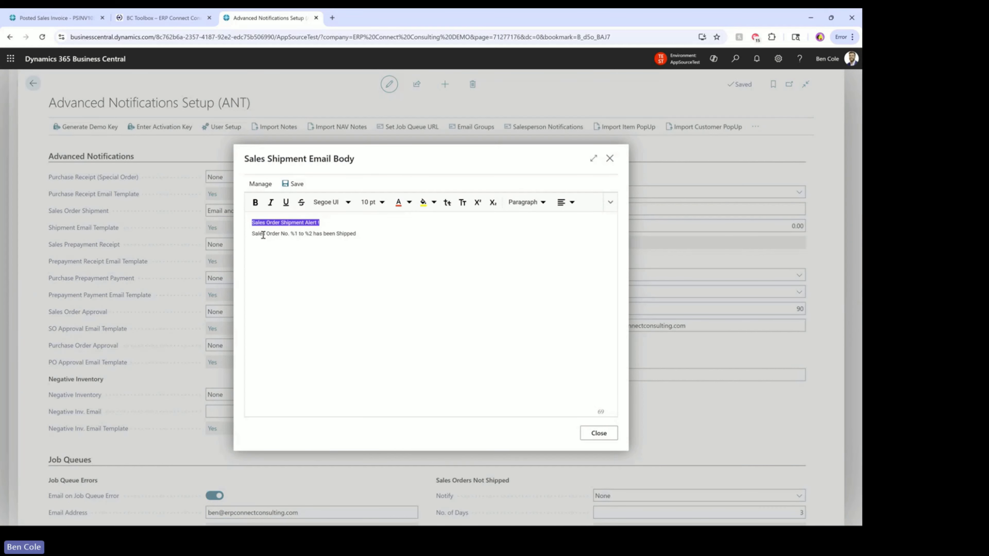
left_click_drag(260, 234, 360, 237)
left_click(303, 235)
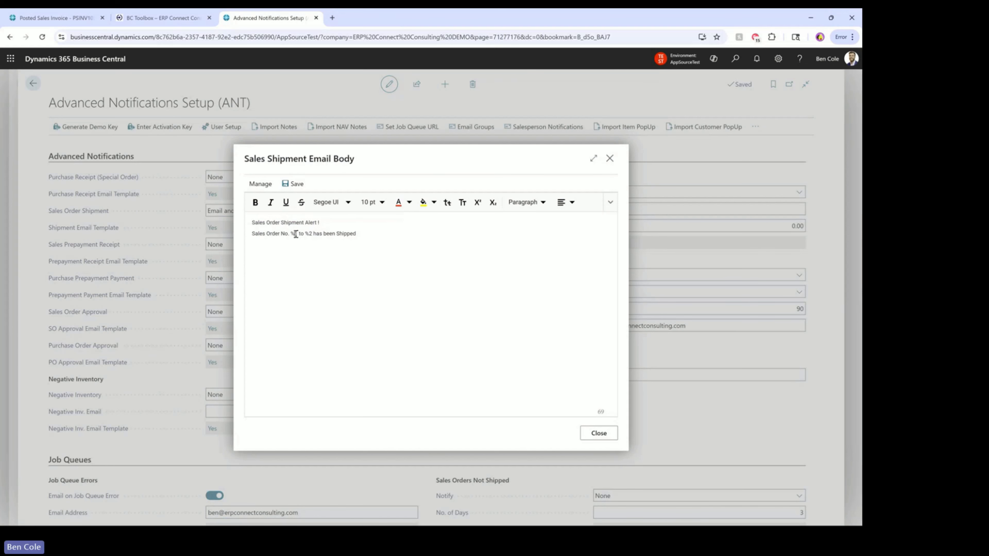
left_click_drag(295, 234, 315, 235)
left_click(395, 232)
Close the shipment email template and keep Purchase Receipt (Special Order) at None
left_click(599, 433)
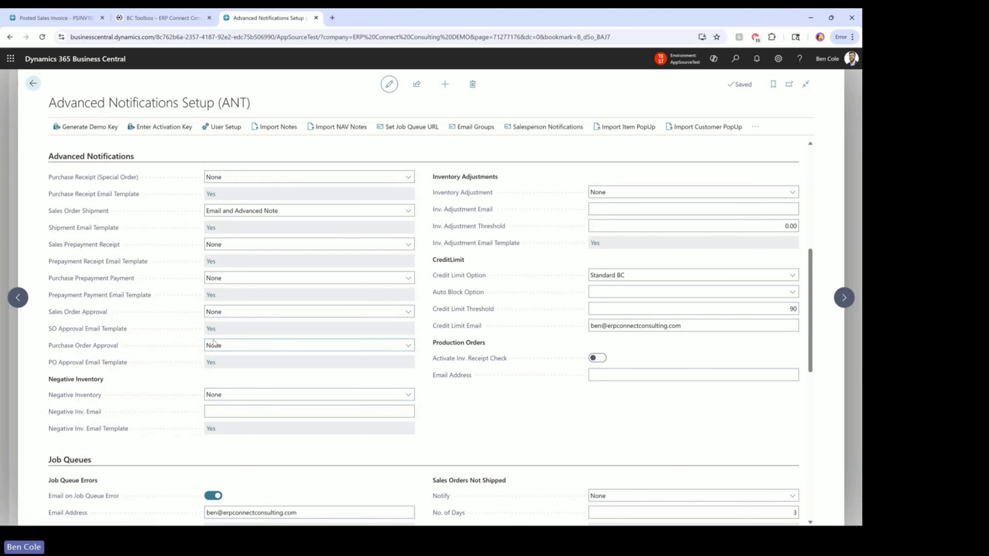
left_click(265, 177)
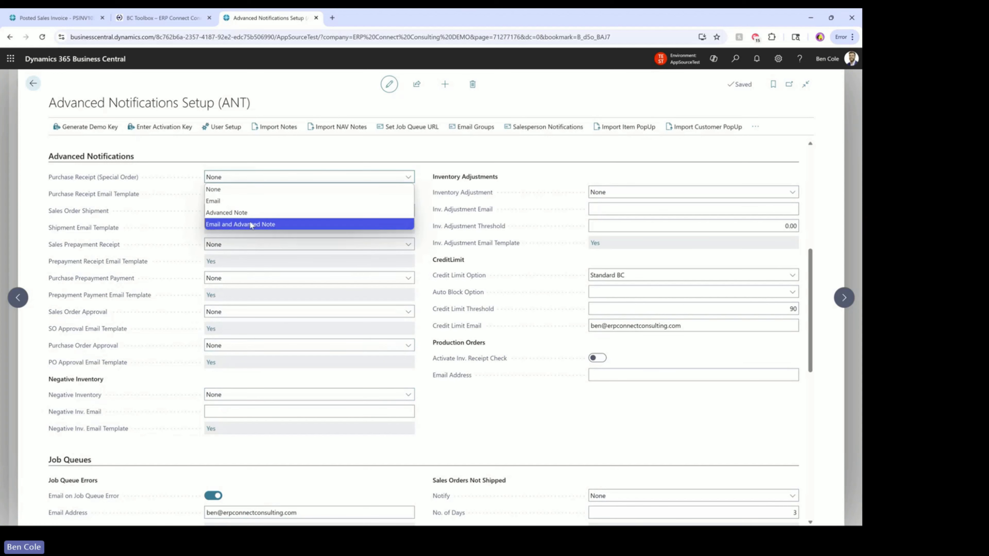
left_click(265, 179)
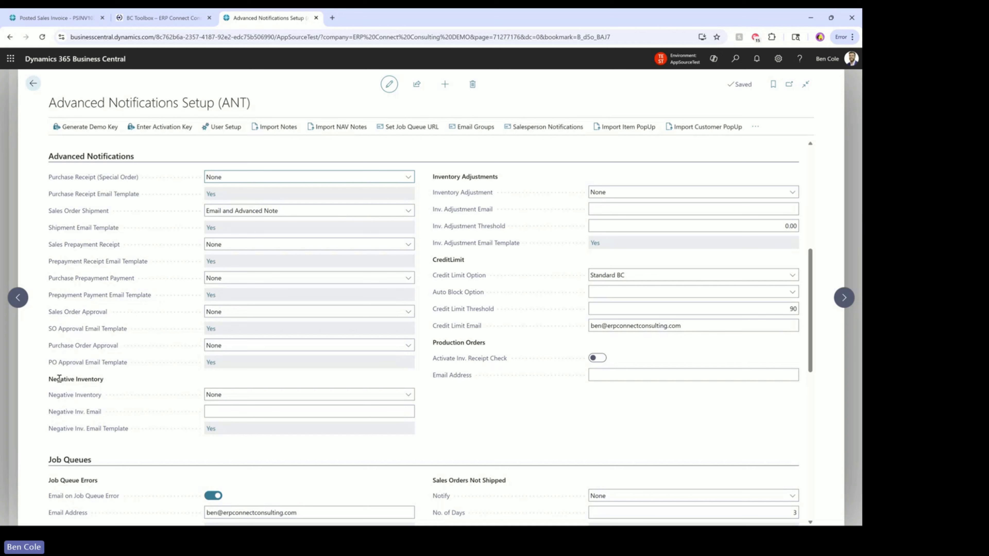
Check the Negative Inv. Email field, then view the Credit Limit Option choices (Standard BC)
left_click(223, 411)
left_click(487, 425)
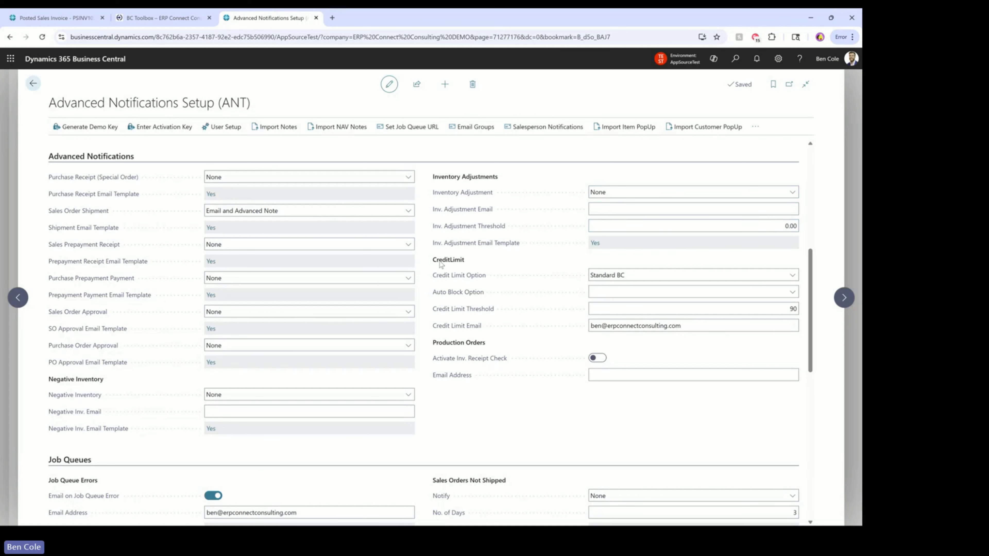
left_click(610, 274)
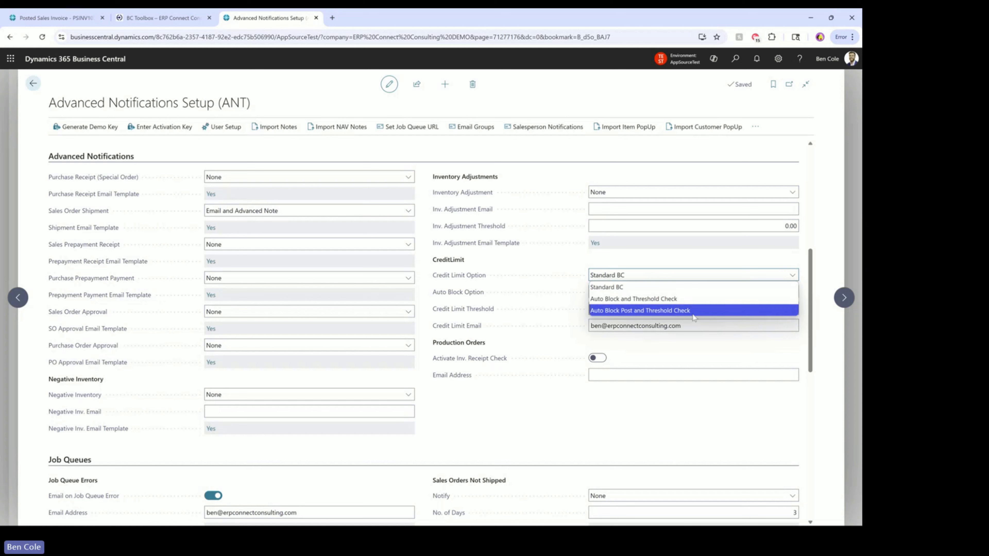
left_click(652, 278)
left_click(675, 293)
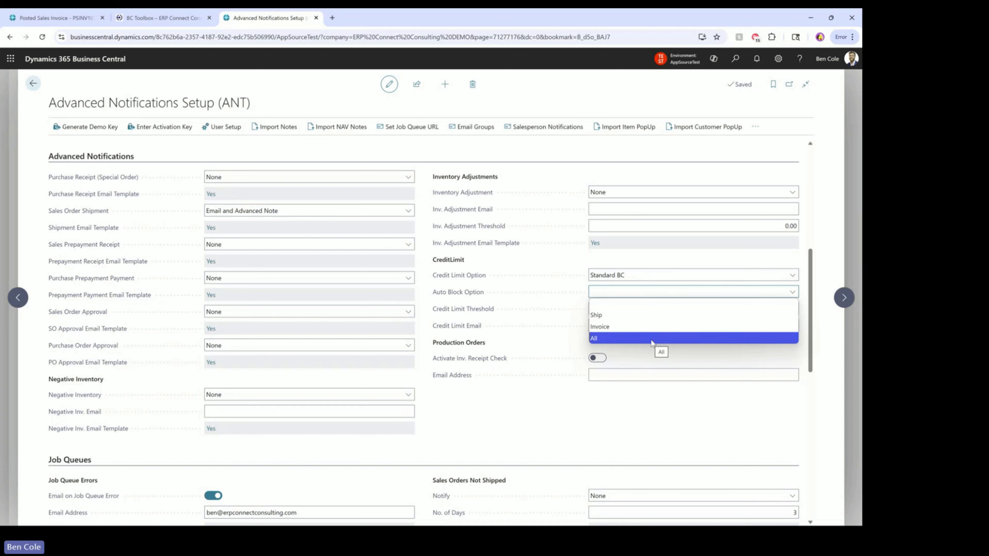
left_click(653, 291)
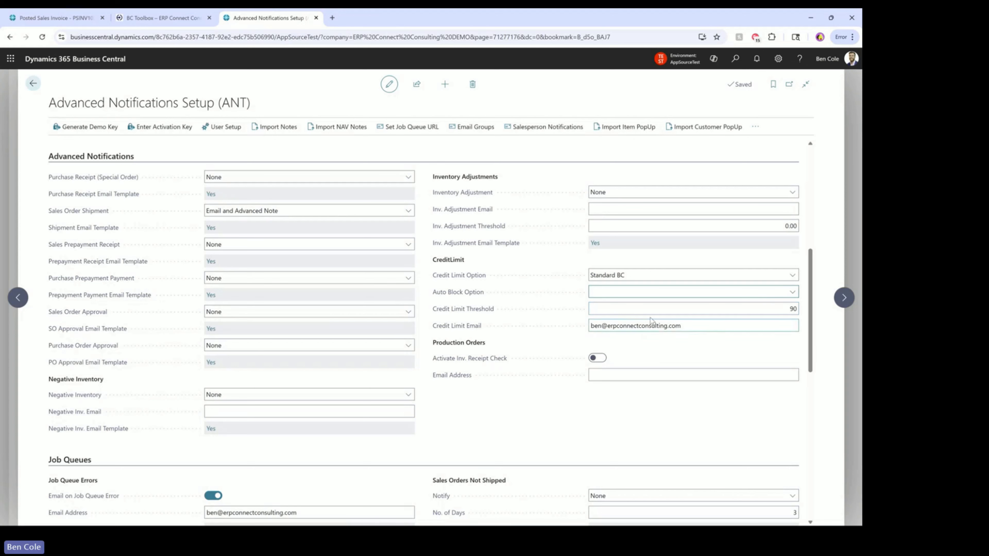
left_click(681, 277)
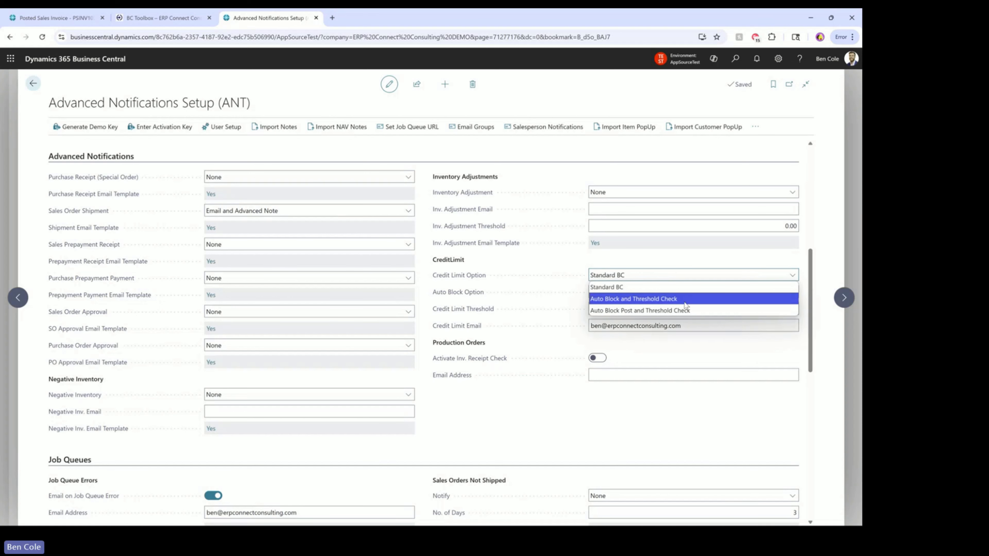
left_click(685, 275)
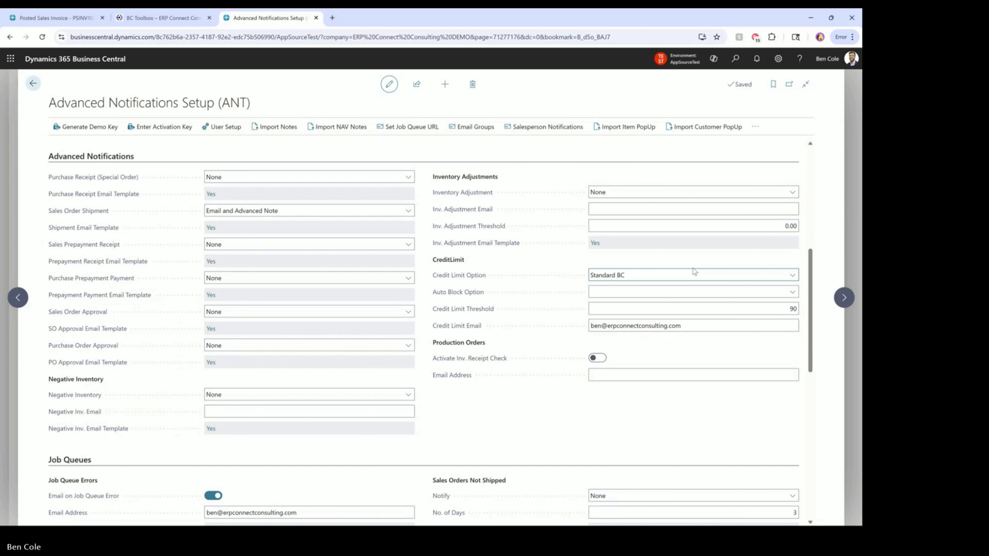
key("alt+Tab")
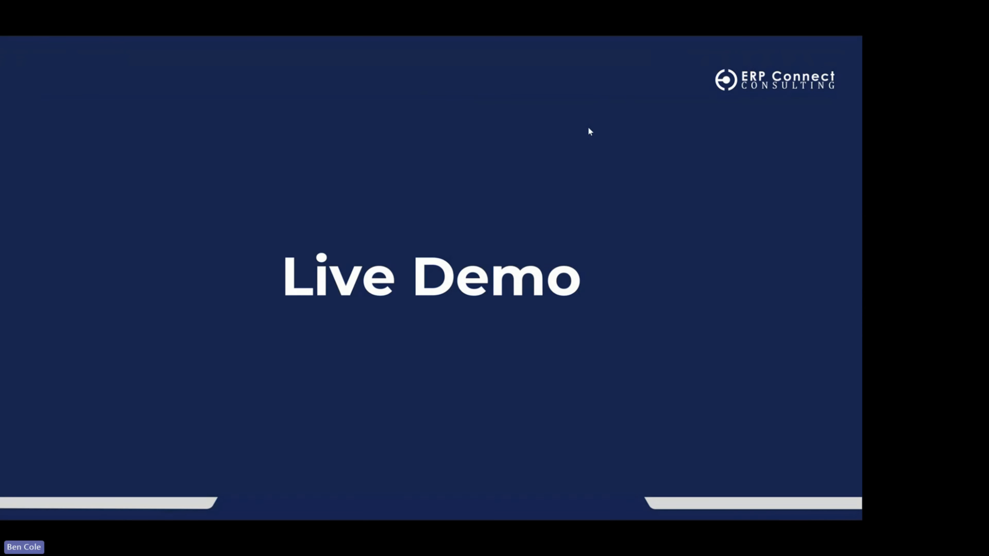
key("alt+Tab")
key("alt+Tab")
key("alt+Tab")
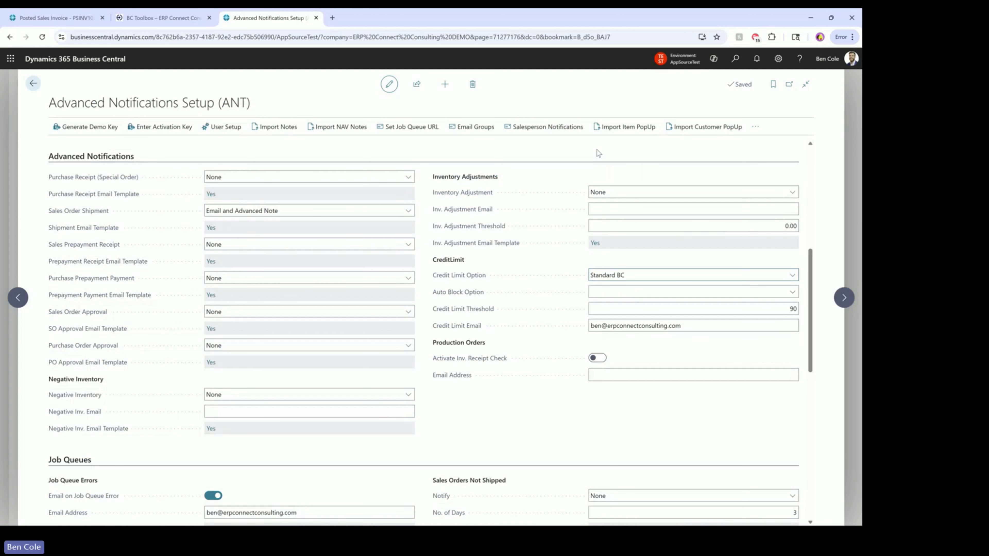
key("XF86AudioRaiseVolume")
mouse_move(501, 361)
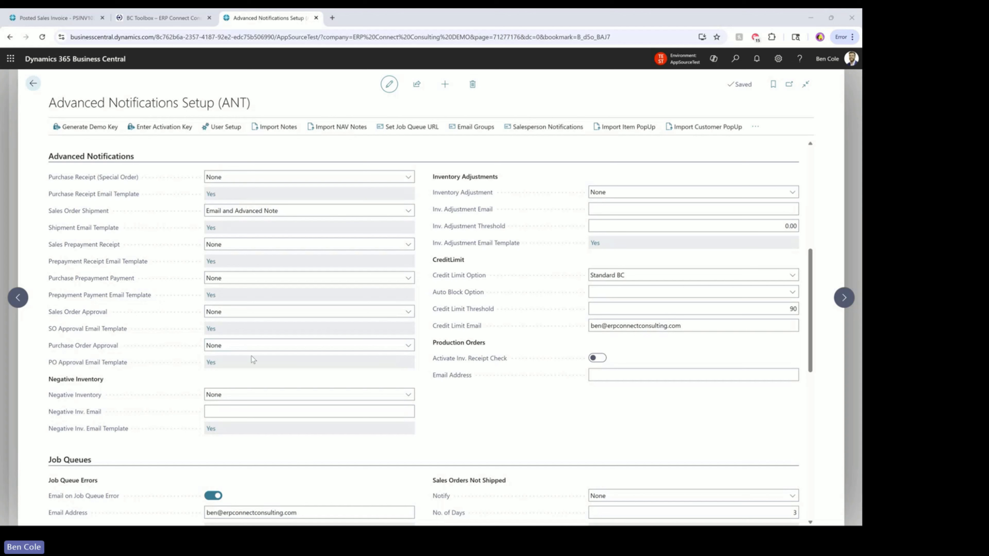
left_click(242, 396)
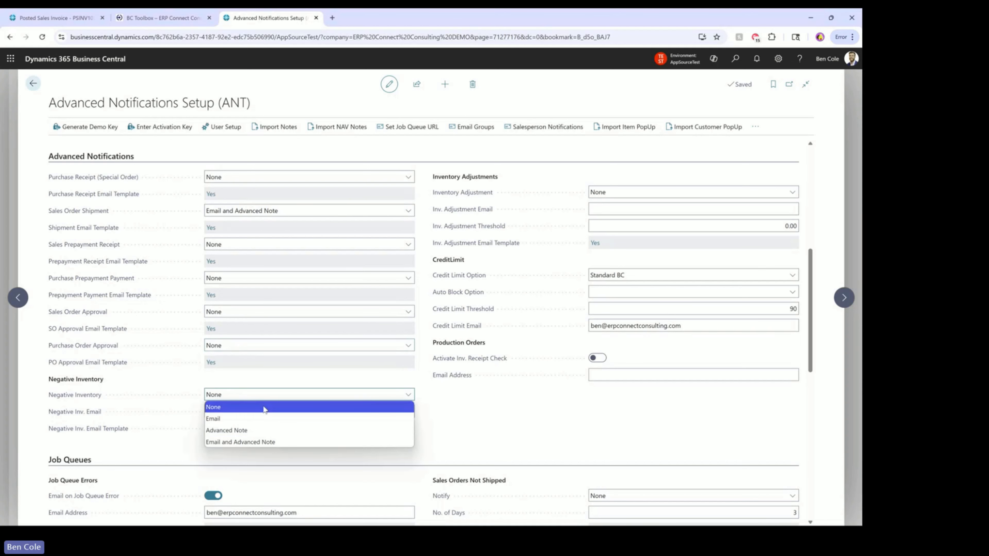
left_click(266, 393)
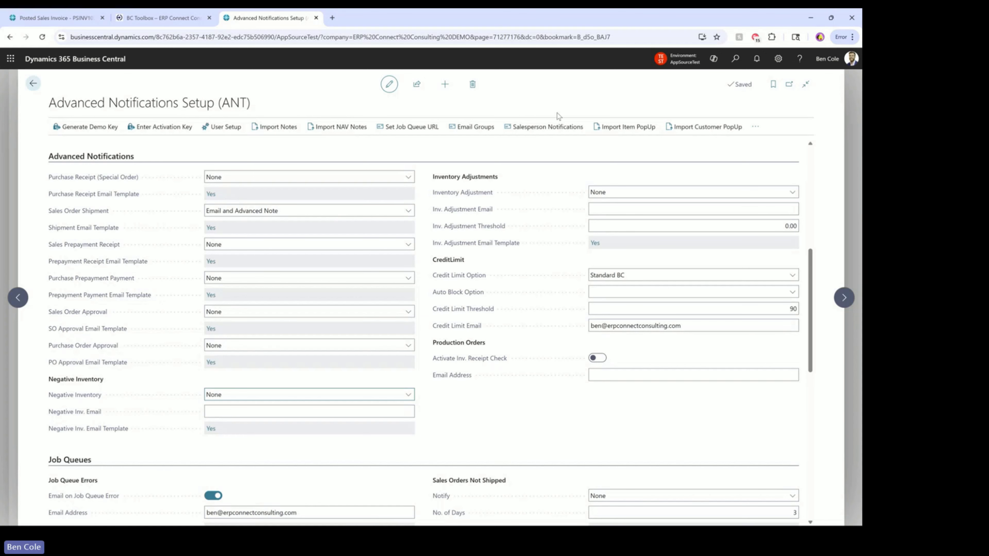
left_click(547, 129)
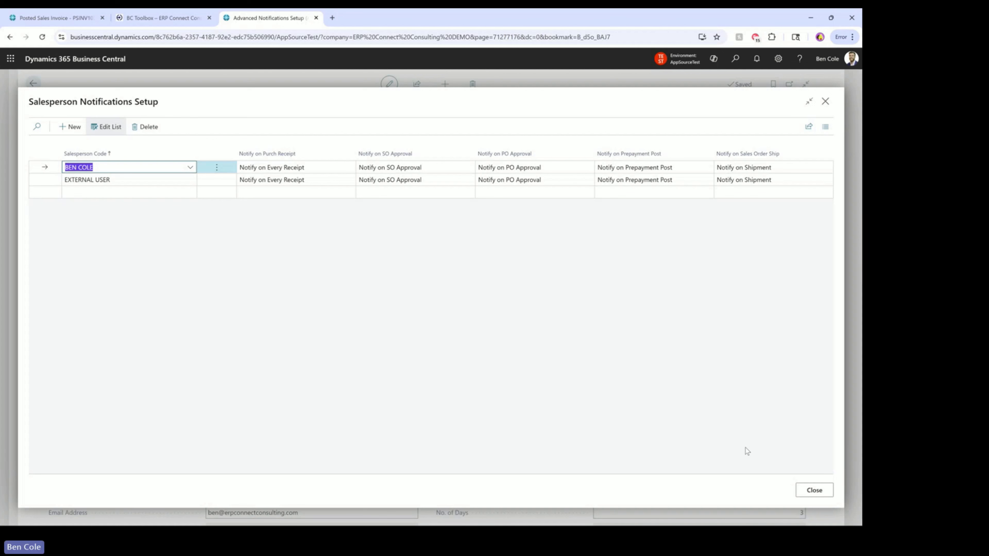
left_click(815, 490)
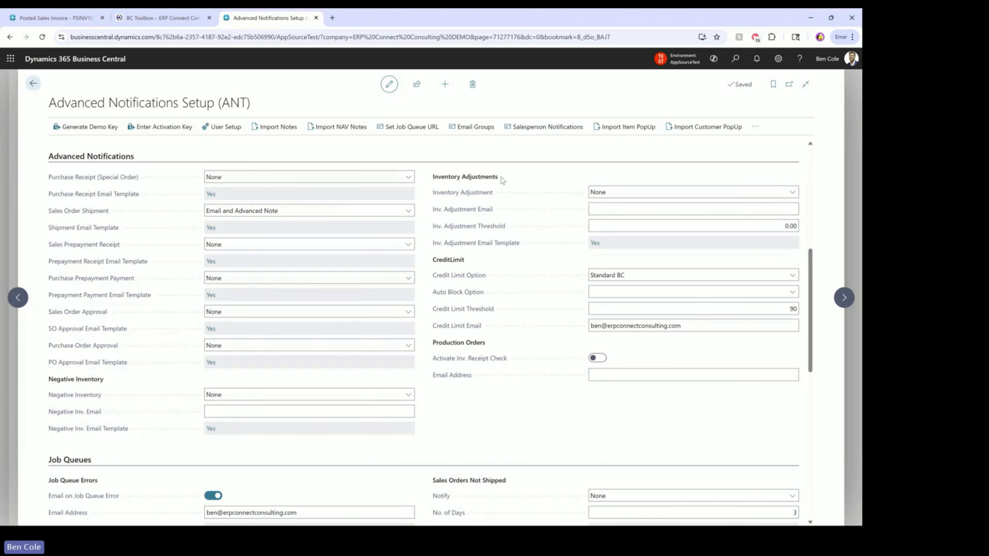
Scroll down until the Job Queues section, with Expiring Quotes and its 30D expire formula, is at the top
scroll(492, 255, "down", 3)
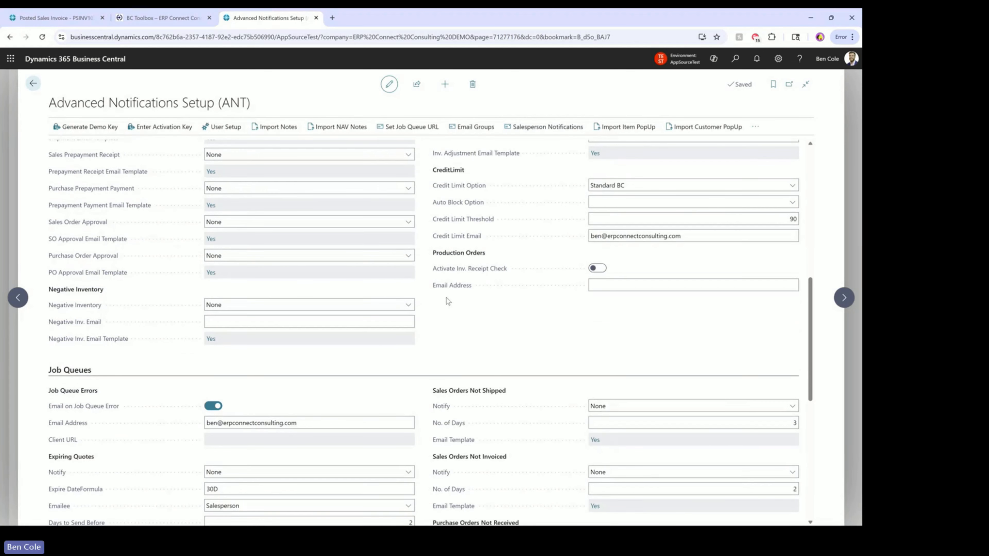
scroll(432, 312, "down", 5)
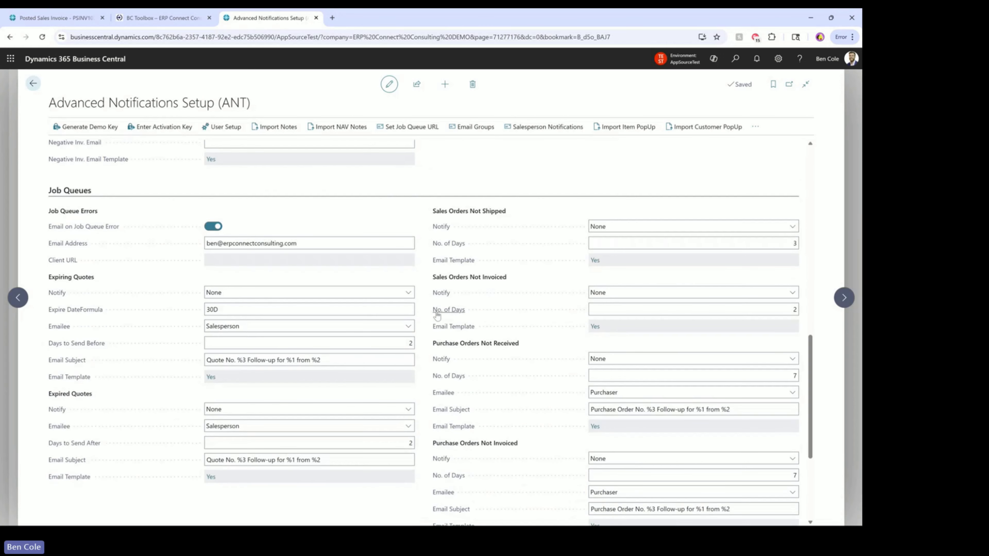
scroll(429, 242, "up", 7)
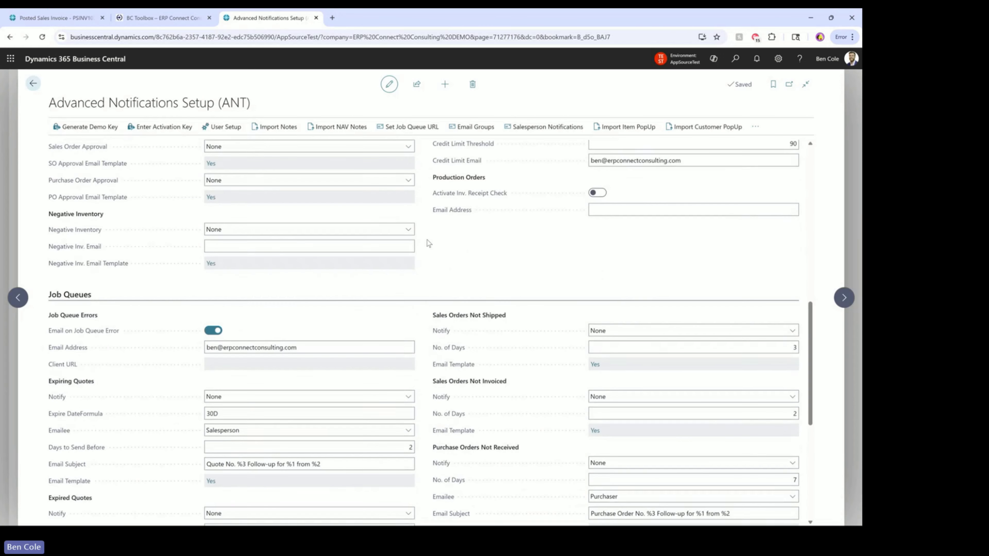
scroll(163, 257, "down", 4)
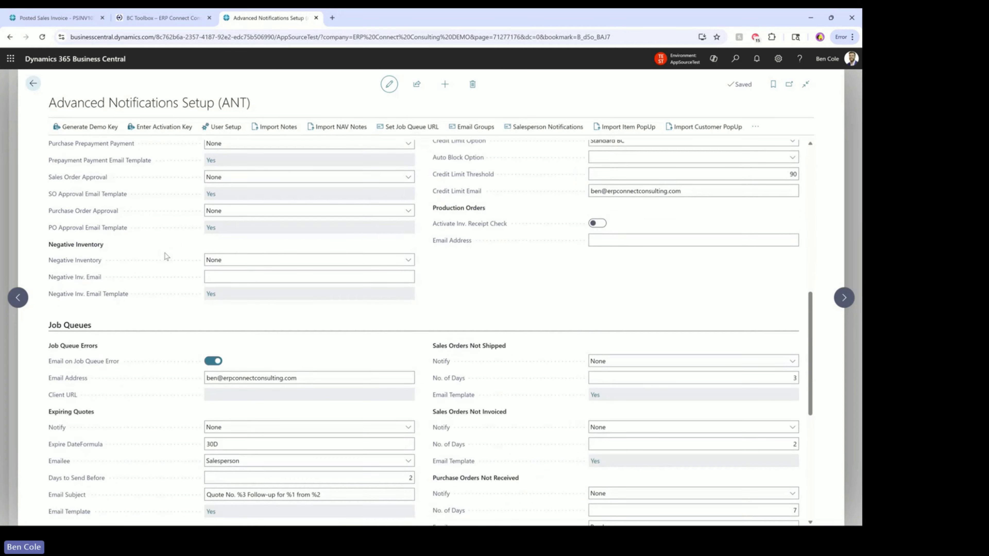
scroll(426, 263, "down", 2)
scroll(431, 264, "down", 3)
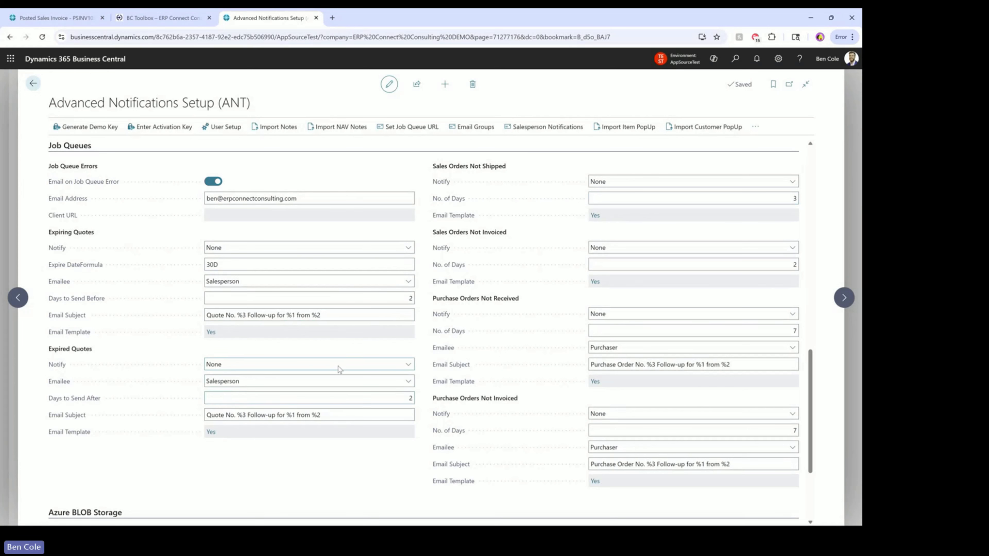
mouse_move(436, 346)
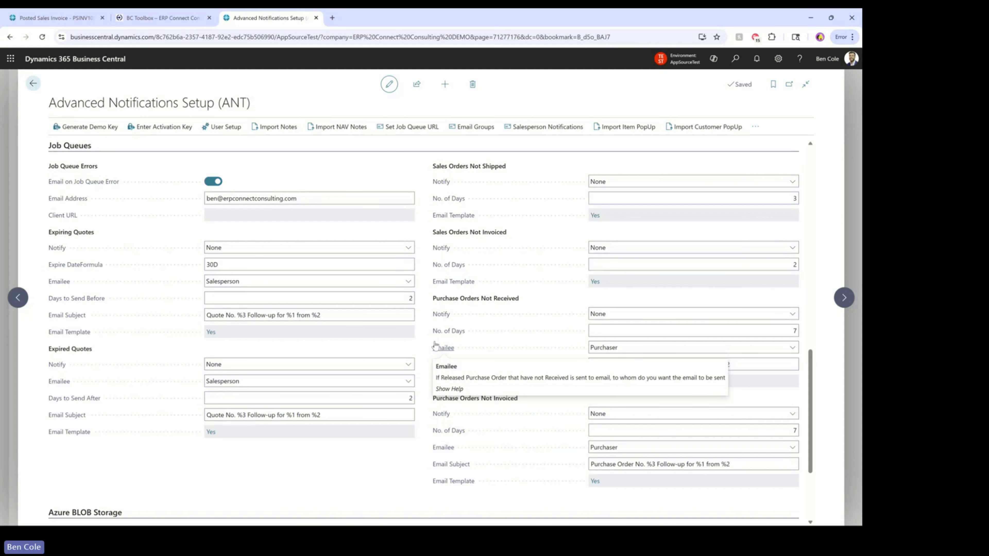
left_click(614, 248)
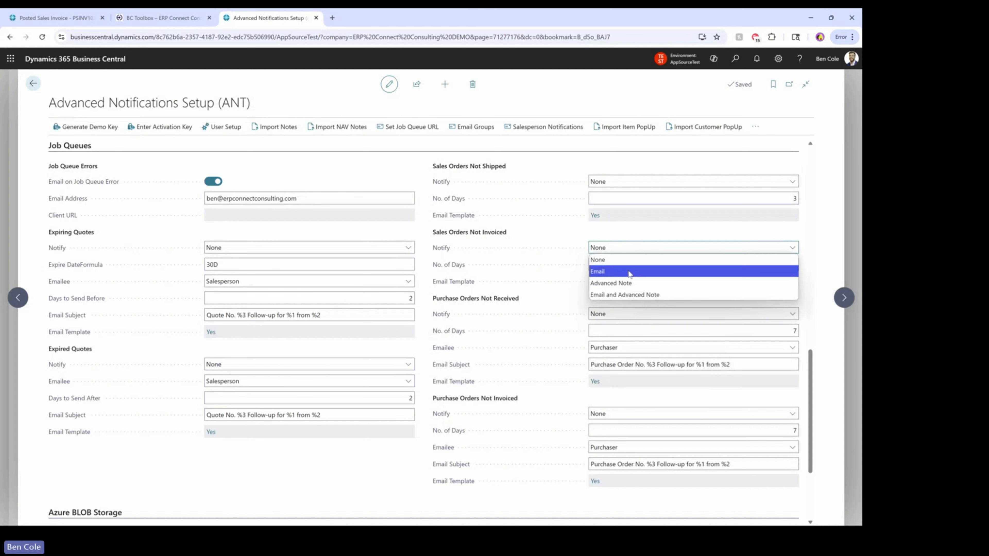
left_click(647, 248)
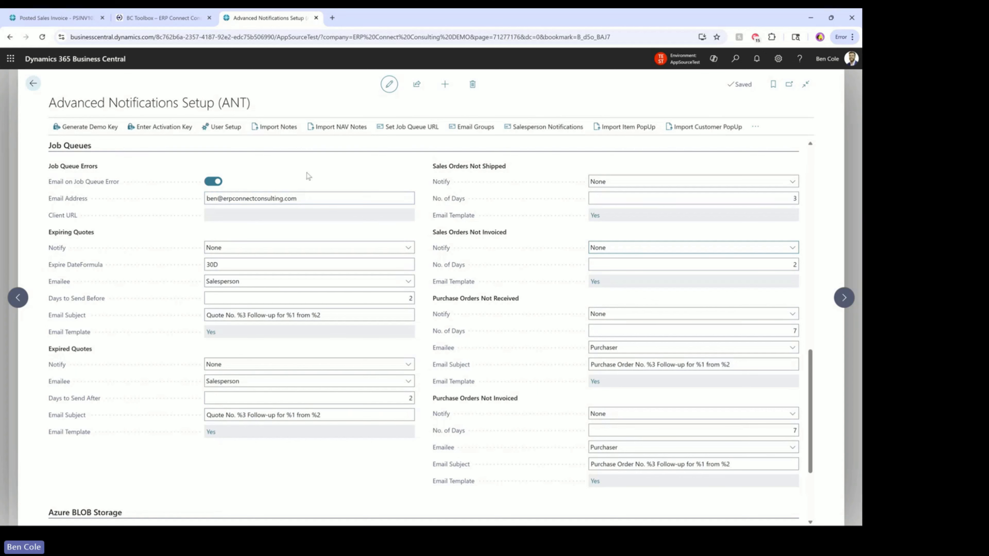
scroll(430, 203, "down", 2)
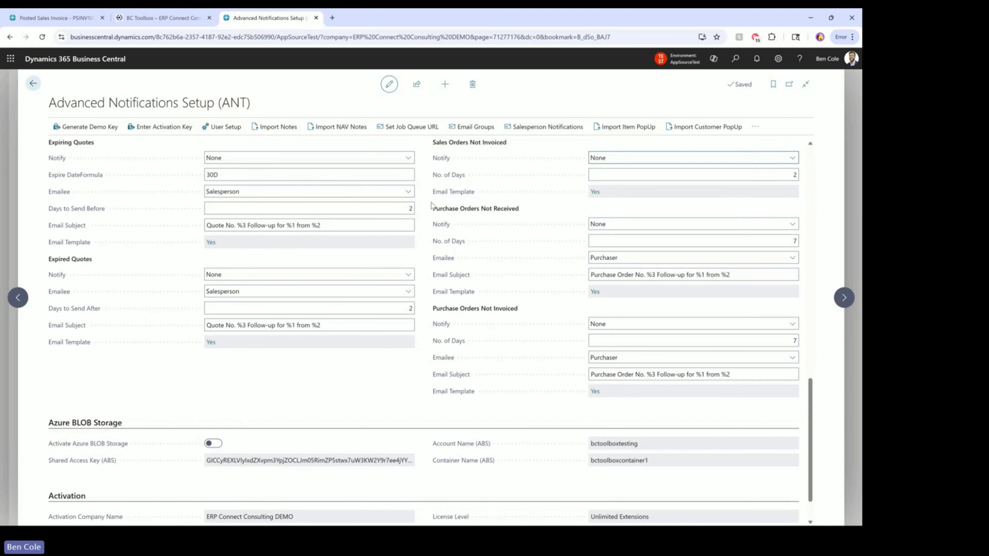
scroll(431, 205, "up", 2)
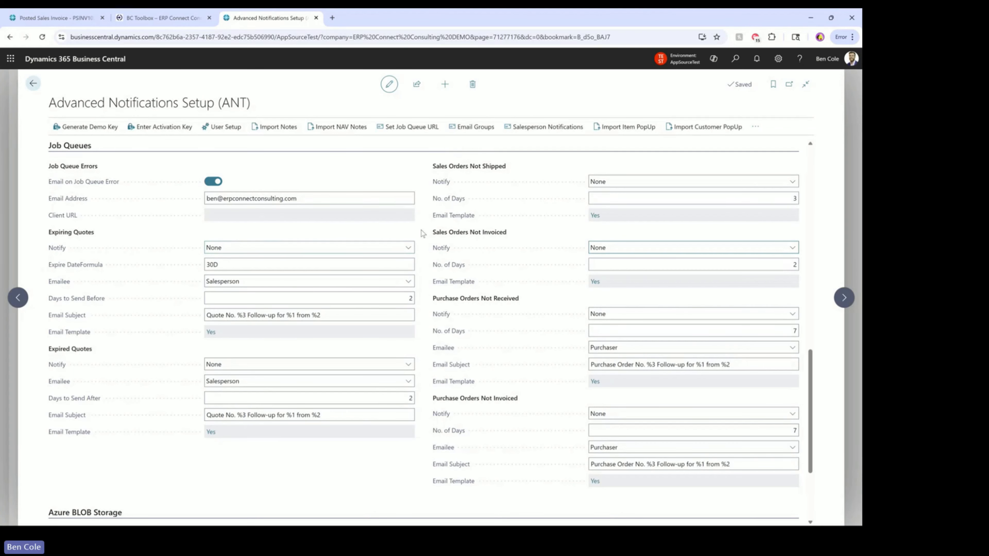
Scroll to Azure BLOB Storage and Activation, raise the volume, and return to the PowerPoint Live Demo slide
scroll(473, 257, "down", 4)
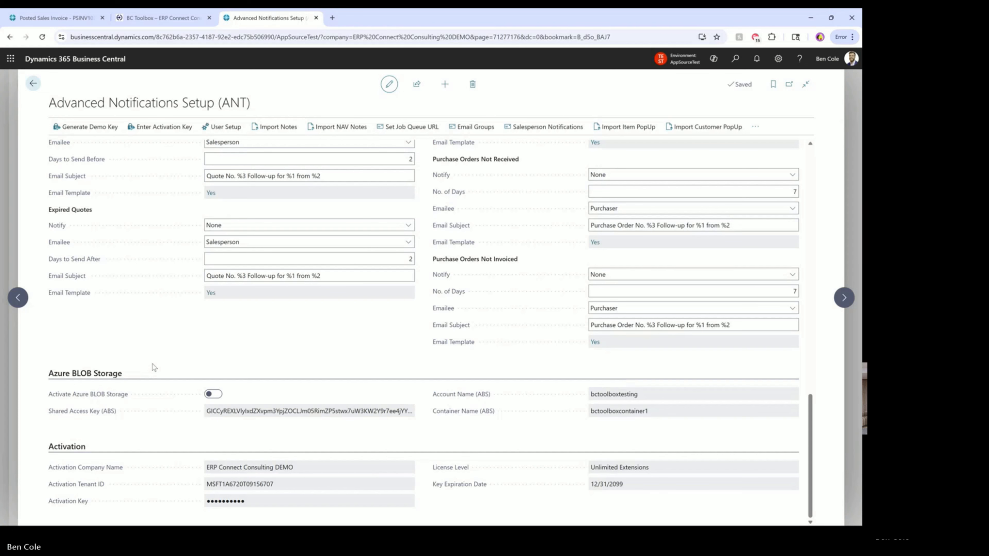
key("XF86AudioRaiseVolume")
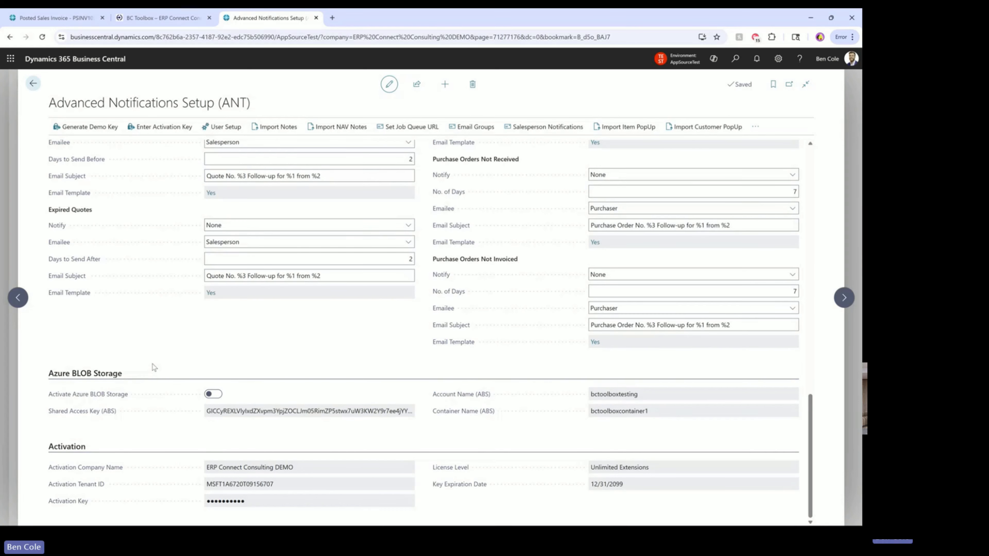
key("alt+Tab")
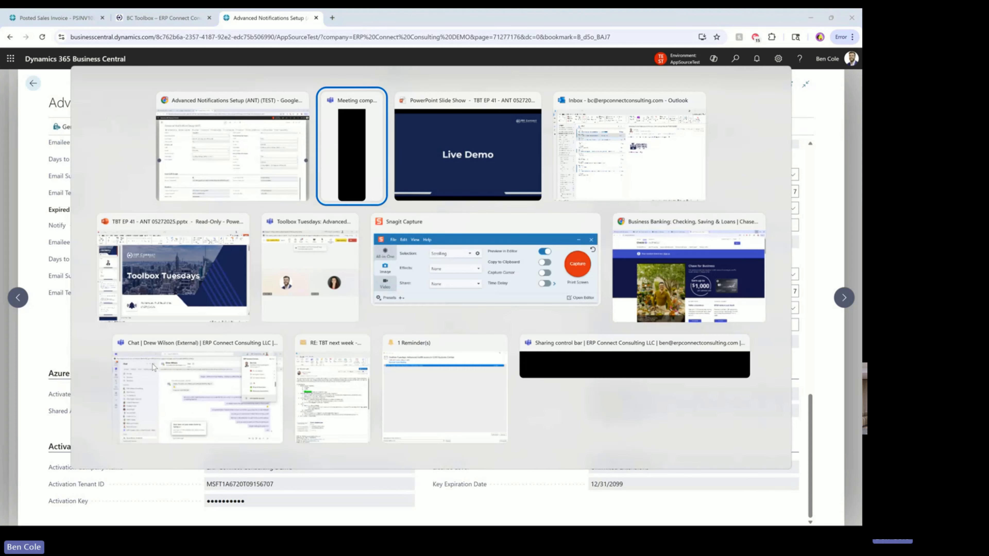
key("alt+Tab")
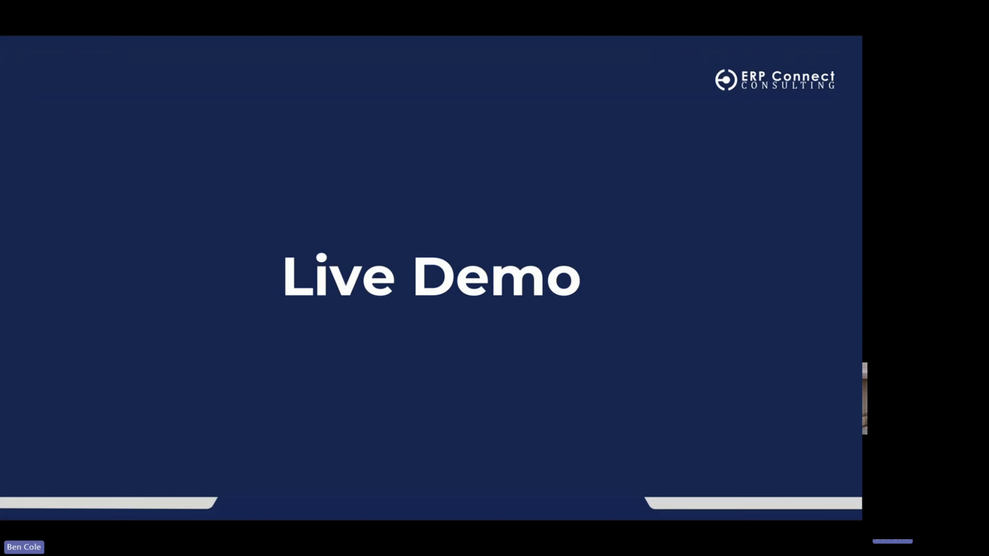